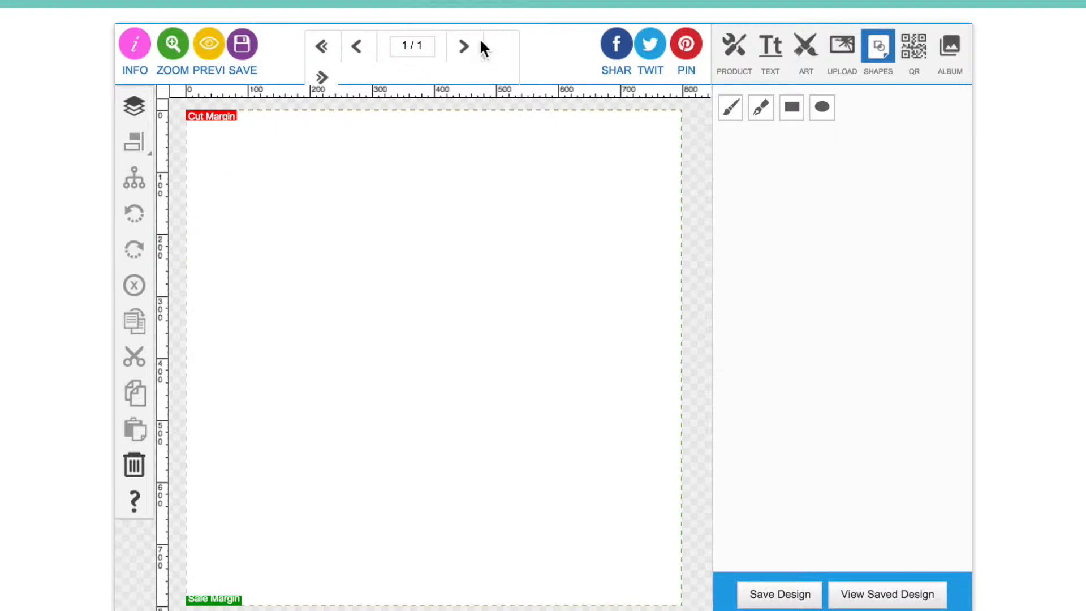
Step: Draw a solid rectangle about 341 px wide and 362 px high on the blank canvas
{"action": "left_click", "coordinate": [791, 109]}
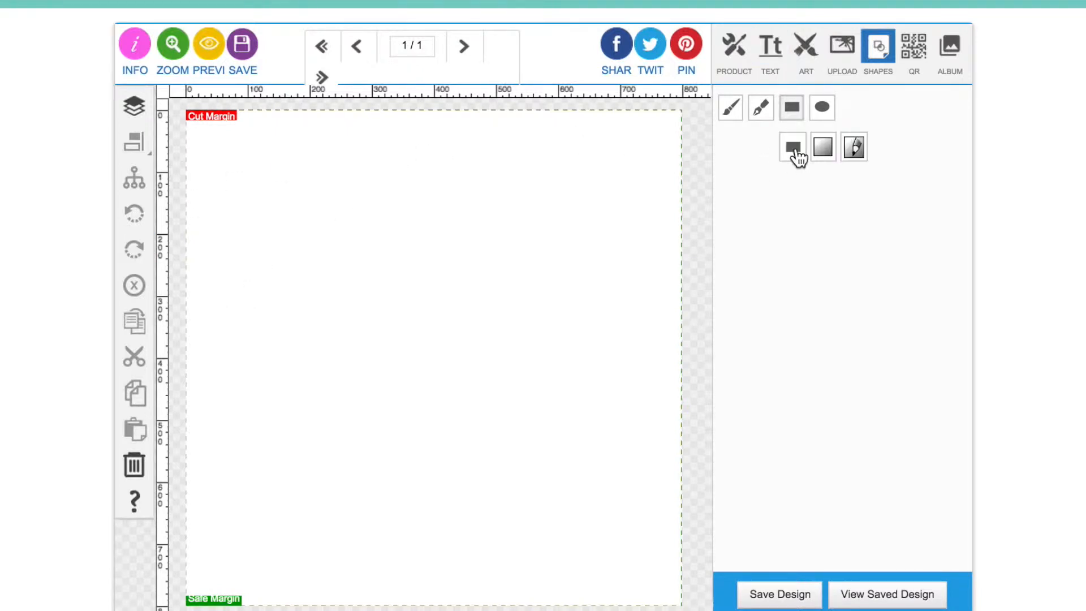
{"action": "left_click", "coordinate": [792, 148]}
{"action": "left_click_drag", "start_coordinate": [238, 225], "coordinate": [450, 451]}
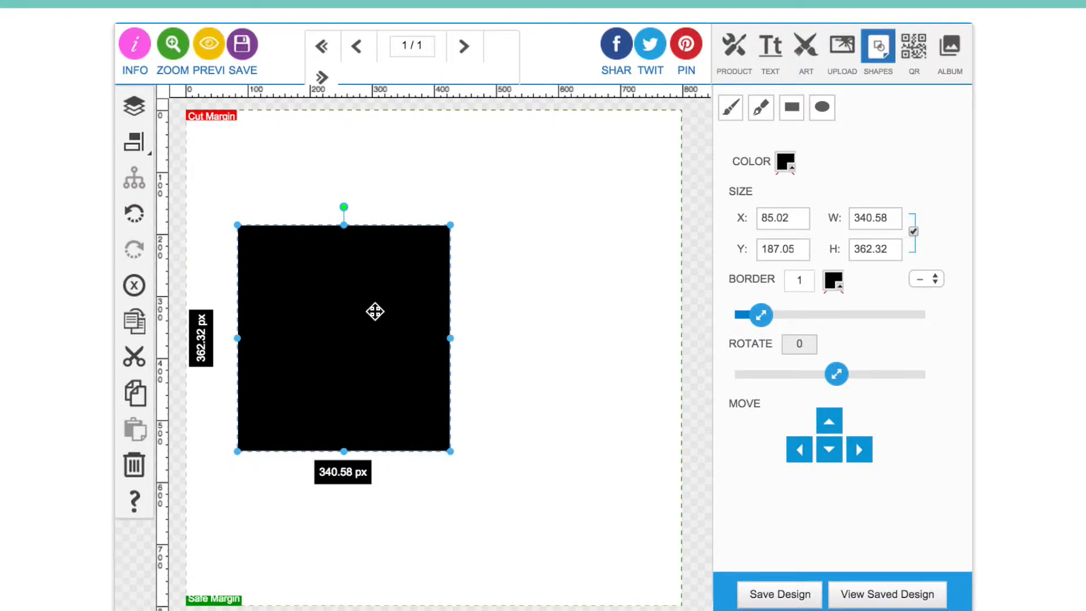
Step: Rotate the rectangle to about -61° and move it partly past the canvas's left edge, to about X -244 and Y 58
{"action": "left_click_drag", "start_coordinate": [374, 311], "coordinate": [360, 260]}
{"action": "left_click_drag", "start_coordinate": [328, 154], "coordinate": [237, 217]}
{"action": "left_click_drag", "start_coordinate": [403, 276], "coordinate": [360, 310]}
{"action": "left_click_drag", "start_coordinate": [196, 237], "coordinate": [208, 223]}
{"action": "left_click_drag", "start_coordinate": [341, 322], "coordinate": [201, 270]}
{"action": "left_click_drag", "start_coordinate": [269, 271], "coordinate": [451, 349]}
{"action": "left_click_drag", "start_coordinate": [243, 245], "coordinate": [218, 278]}
{"action": "left_click_drag", "start_coordinate": [311, 278], "coordinate": [186, 235]}
{"action": "left_click_drag", "start_coordinate": [277, 264], "coordinate": [244, 266]}
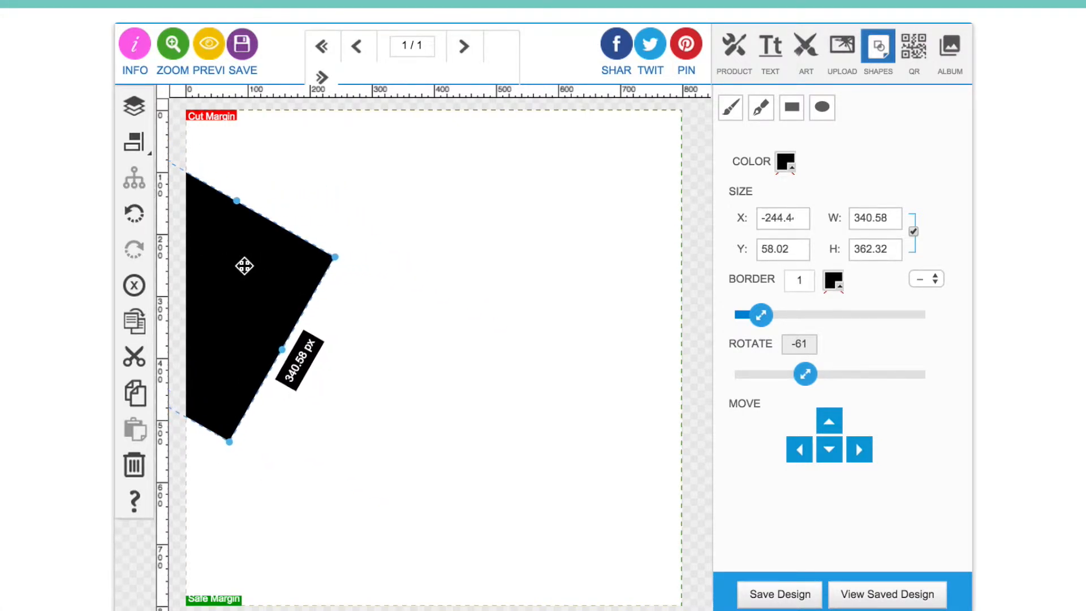
Step: Fill the tilted rectangle with dark blue #383889 and set its border to 0
{"action": "left_click", "coordinate": [786, 162]}
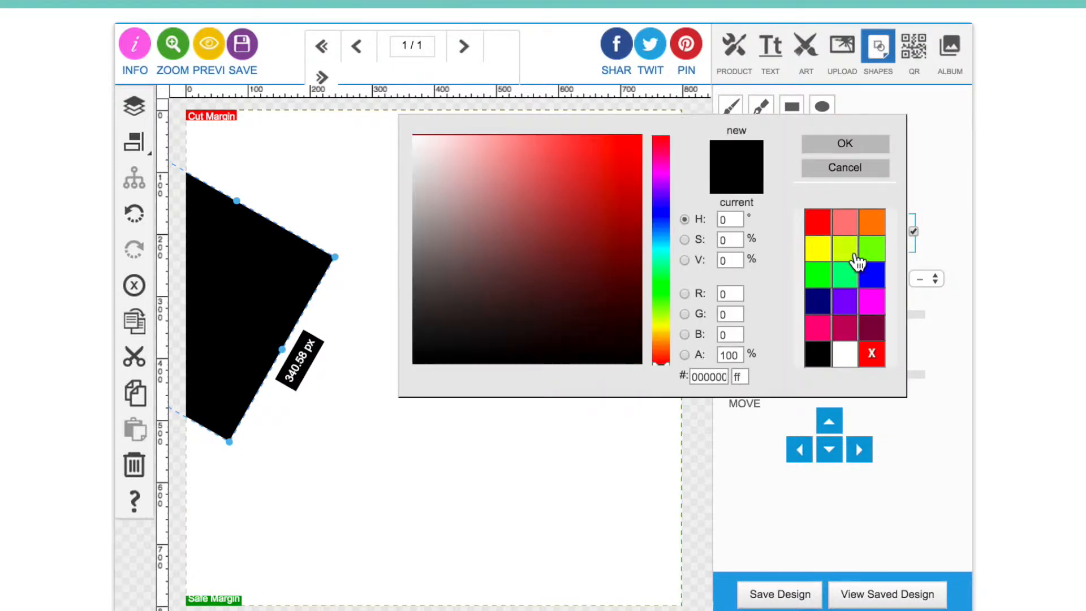
{"action": "left_click", "coordinate": [818, 300]}
{"action": "left_click", "coordinate": [547, 239]}
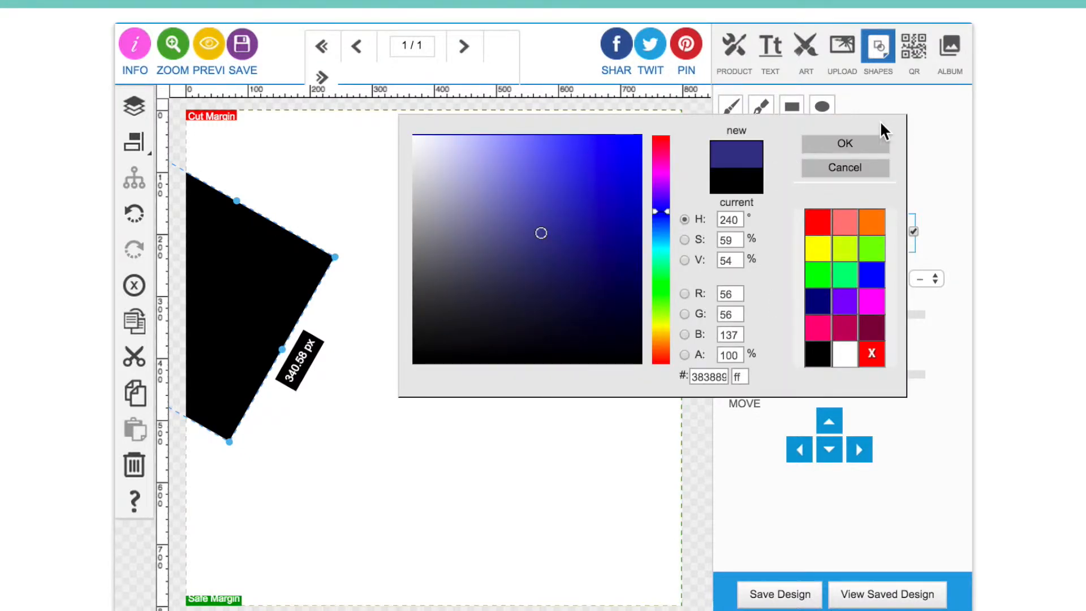
{"action": "left_click", "coordinate": [839, 146]}
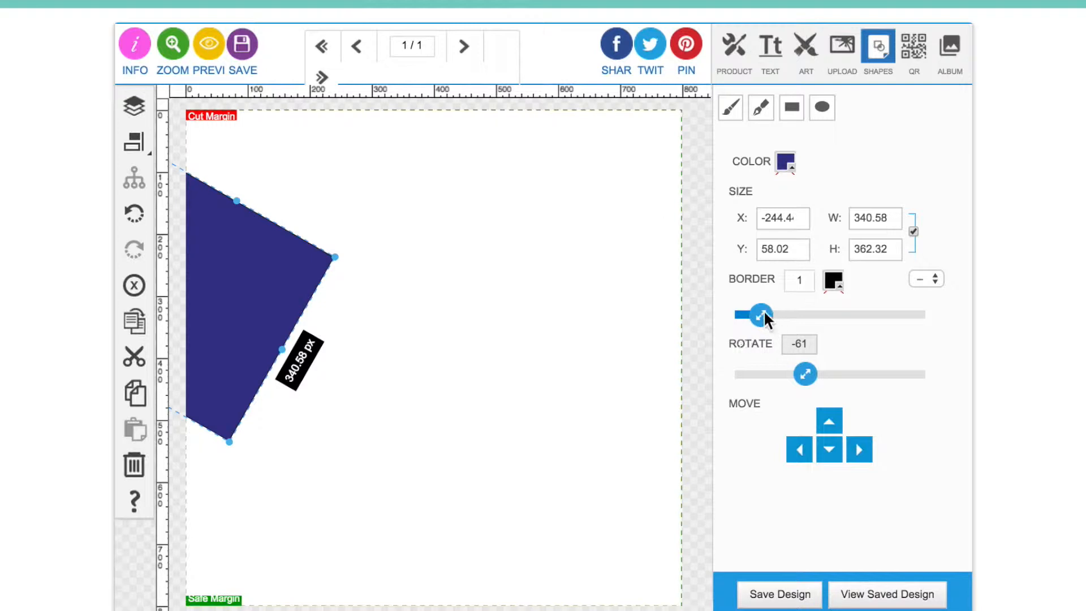
{"action": "left_click_drag", "start_coordinate": [763, 315], "coordinate": [700, 323]}
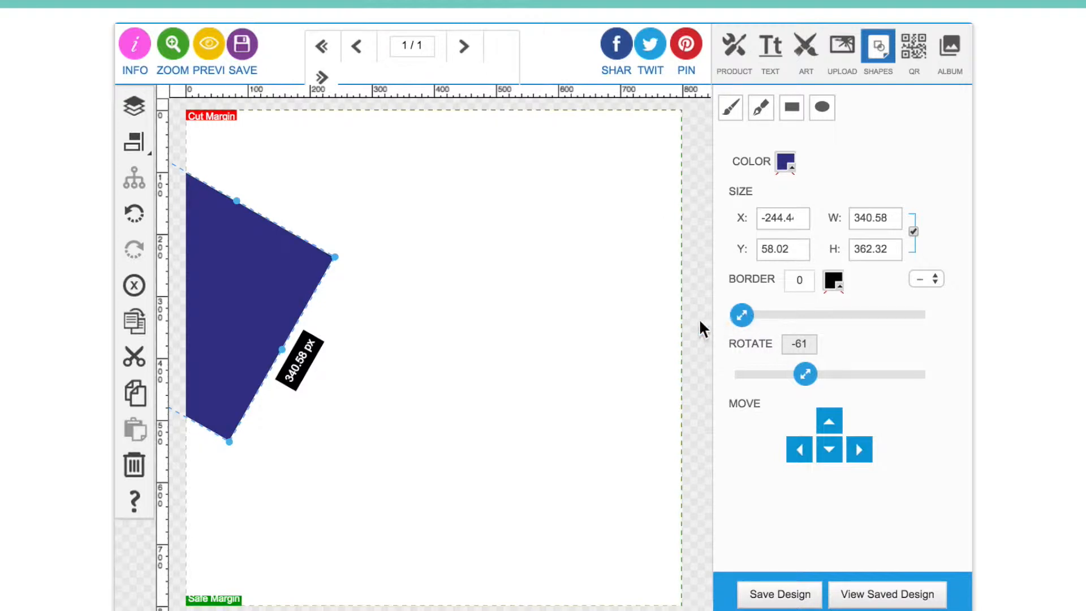
{"action": "left_click", "coordinate": [433, 301]}
Step: Duplicate the dark blue rectangle and place the copy up and to the right of the original
{"action": "left_click", "coordinate": [256, 295]}
{"action": "left_click", "coordinate": [136, 321]}
{"action": "left_click_drag", "start_coordinate": [272, 294], "coordinate": [429, 227]}
{"action": "left_click", "coordinate": [287, 176]}
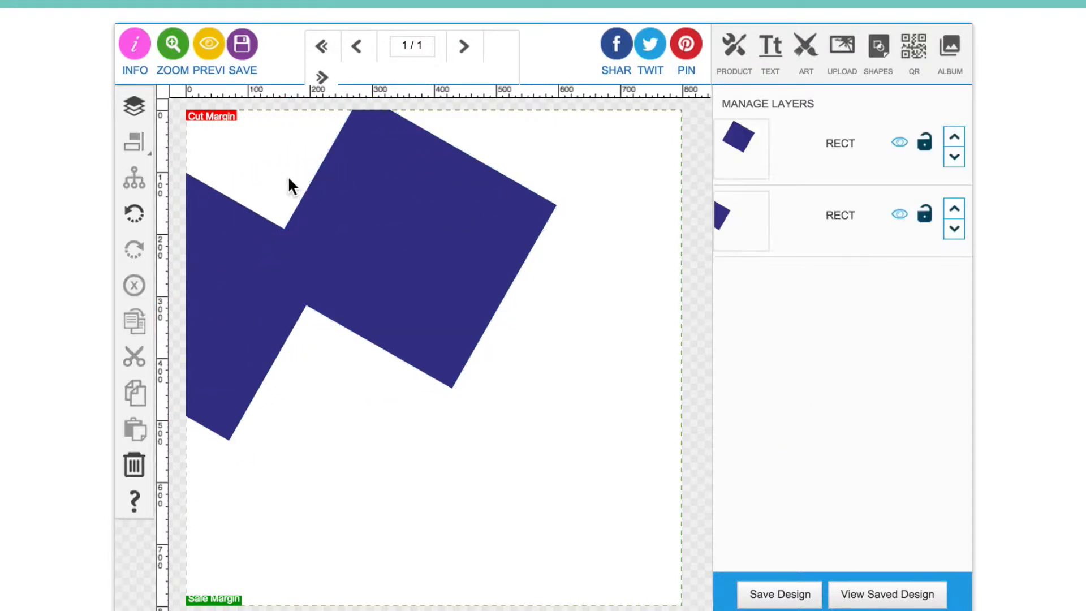
Step: Rotate the duplicate to about -15° and move it partly past the canvas's top edge, to about X 138 and Y -113
{"action": "left_click", "coordinate": [388, 189]}
{"action": "left_click_drag", "start_coordinate": [287, 177], "coordinate": [340, 125]}
{"action": "left_click_drag", "start_coordinate": [376, 212], "coordinate": [411, 276]}
{"action": "left_click_drag", "start_coordinate": [371, 153], "coordinate": [409, 156]}
{"action": "left_click_drag", "start_coordinate": [415, 245], "coordinate": [382, 154]}
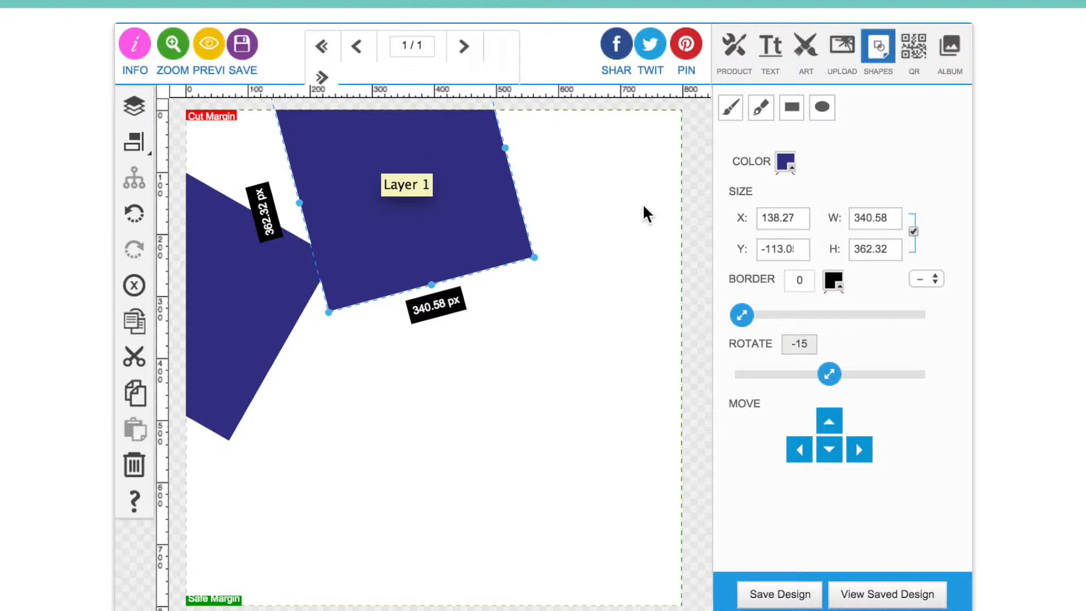
Step: Recolour the duplicate rectangle to the coral swatch #ff7f7f
{"action": "left_click", "coordinate": [785, 162]}
{"action": "left_click", "coordinate": [854, 223]}
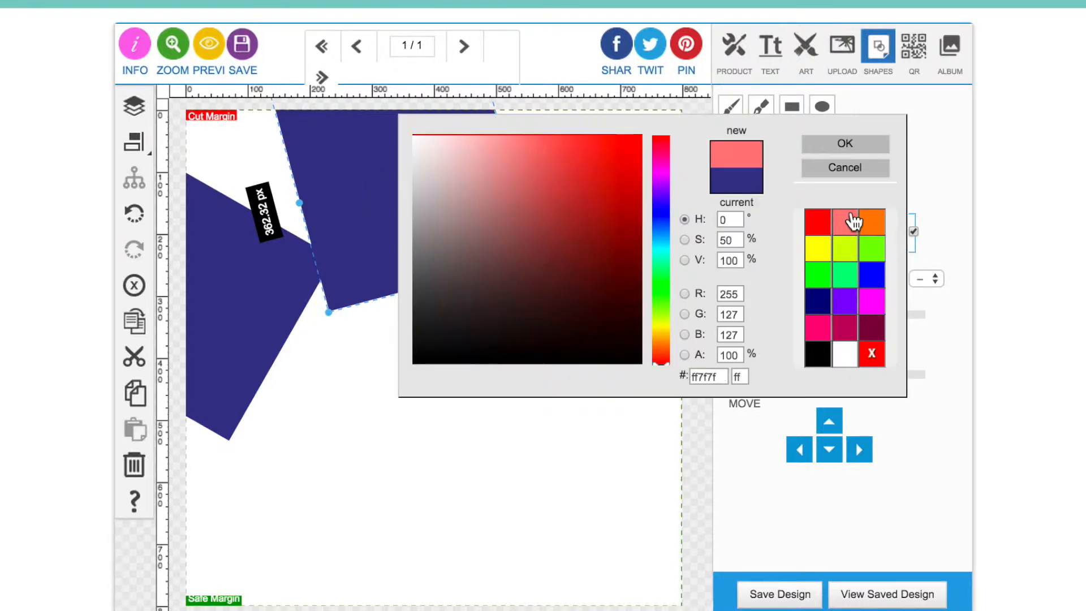
{"action": "left_click", "coordinate": [845, 144]}
{"action": "left_click", "coordinate": [490, 347]}
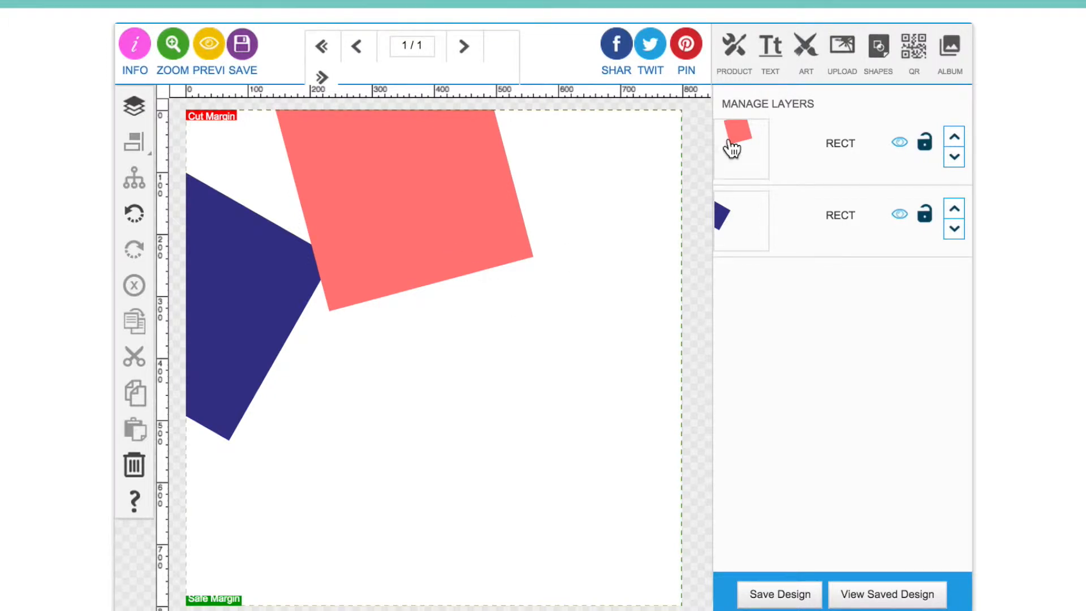
Step: Add the gold glitter image from Glitter Backgrounds to the canvas's top-left corner and resize it to about 386 px square
{"action": "left_click", "coordinate": [950, 50]}
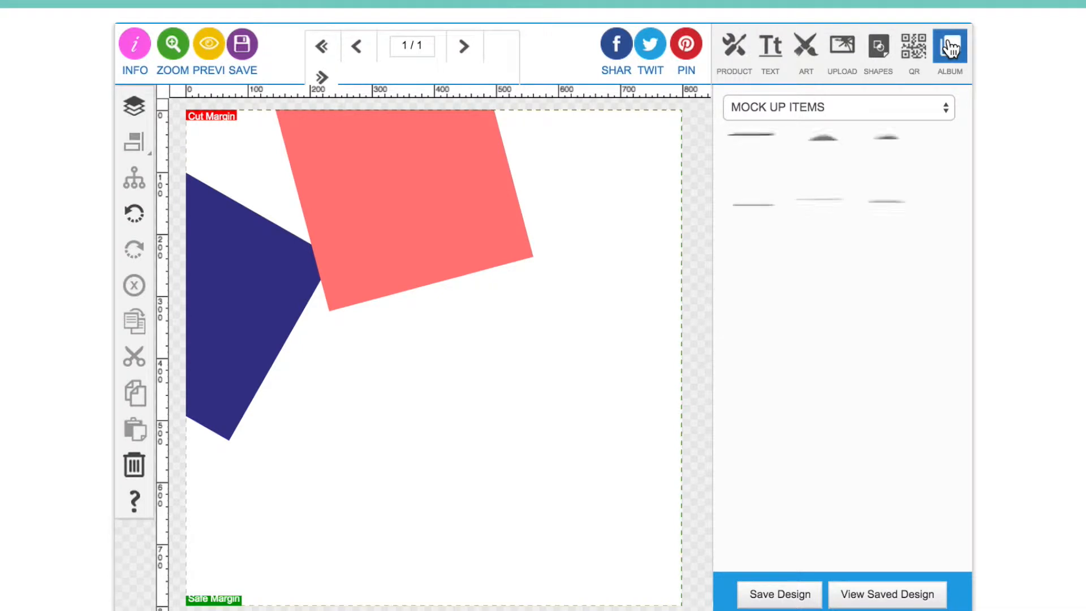
{"action": "left_click", "coordinate": [791, 108]}
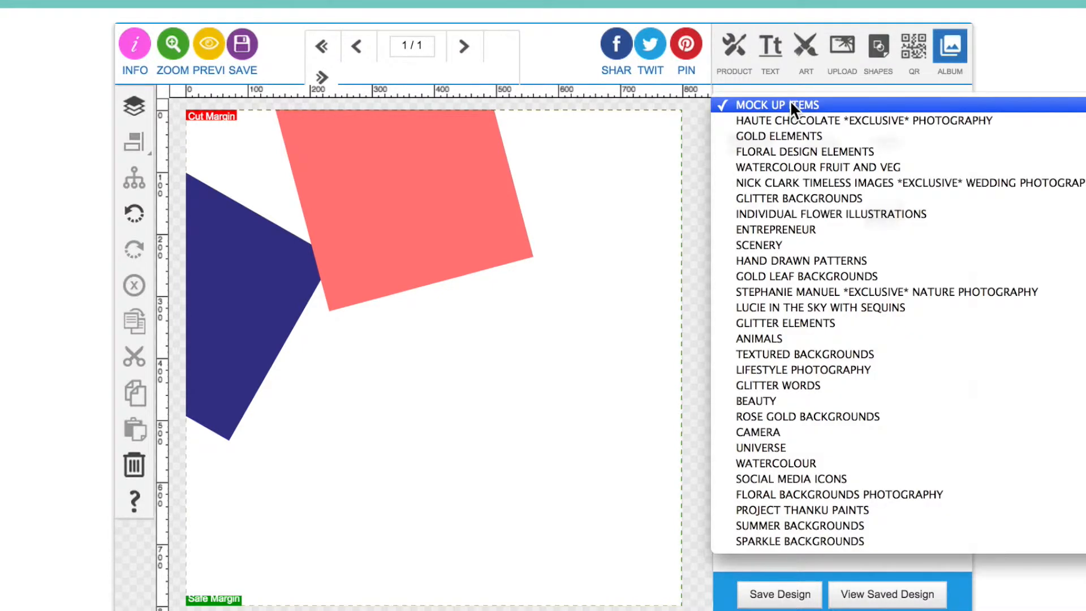
{"action": "left_click", "coordinate": [789, 200]}
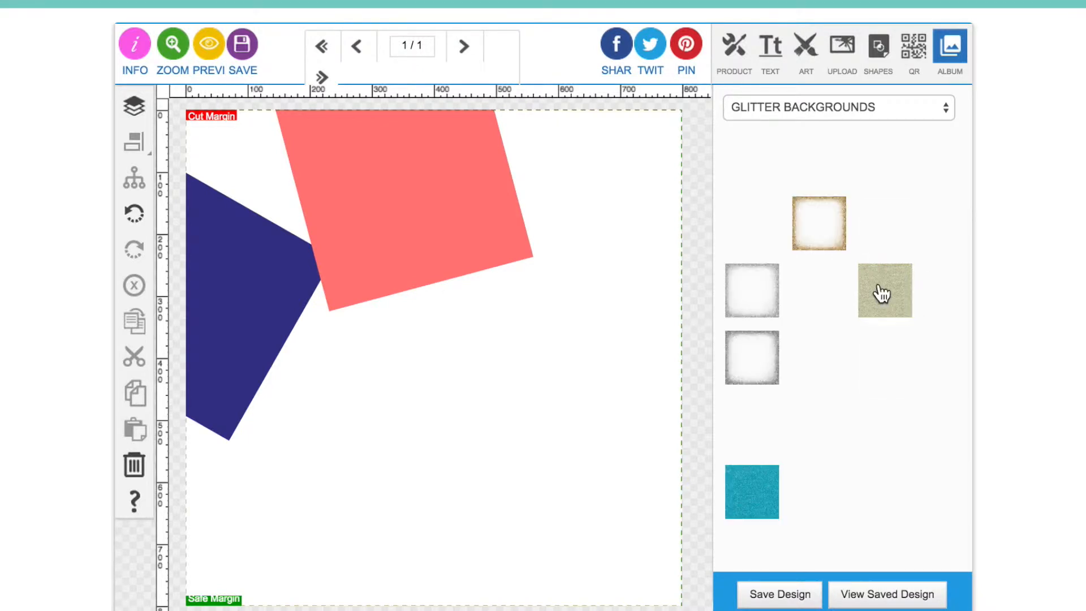
{"action": "left_click", "coordinate": [883, 295]}
{"action": "mouse_move", "coordinate": [351, 237]}
{"action": "left_mouse_down"}
{"action": "mouse_move", "coordinate": [313, 230]}
{"action": "mouse_move", "coordinate": [383, 254]}
{"action": "mouse_move", "coordinate": [334, 230]}
{"action": "mouse_move", "coordinate": [346, 230]}
{"action": "left_mouse_up"}
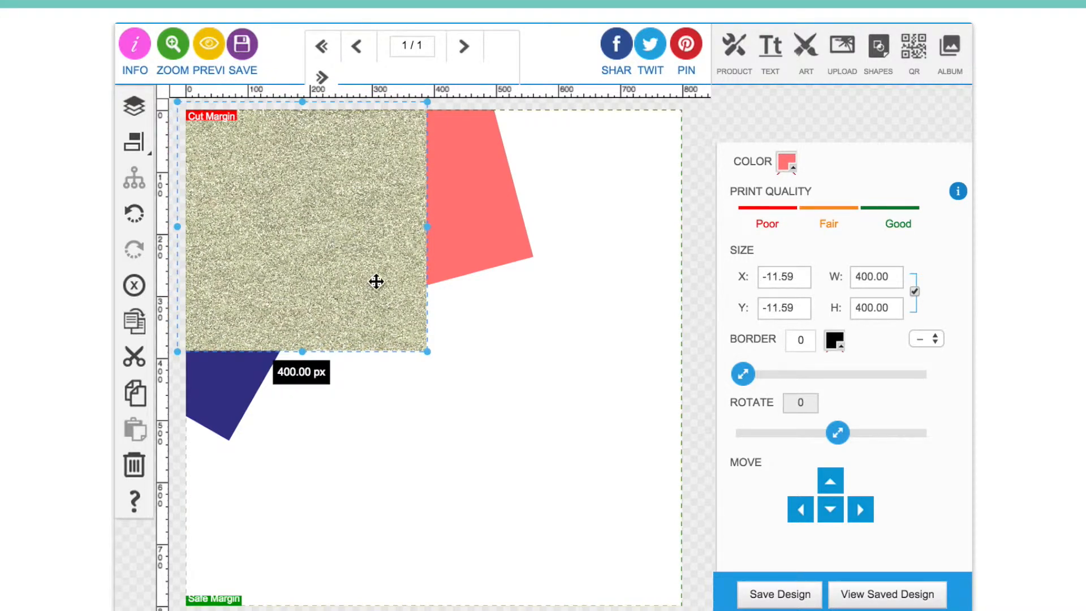
{"action": "mouse_move", "coordinate": [431, 357]}
{"action": "left_mouse_down"}
{"action": "mouse_move", "coordinate": [484, 405]}
{"action": "mouse_move", "coordinate": [419, 347]}
{"action": "left_mouse_up"}
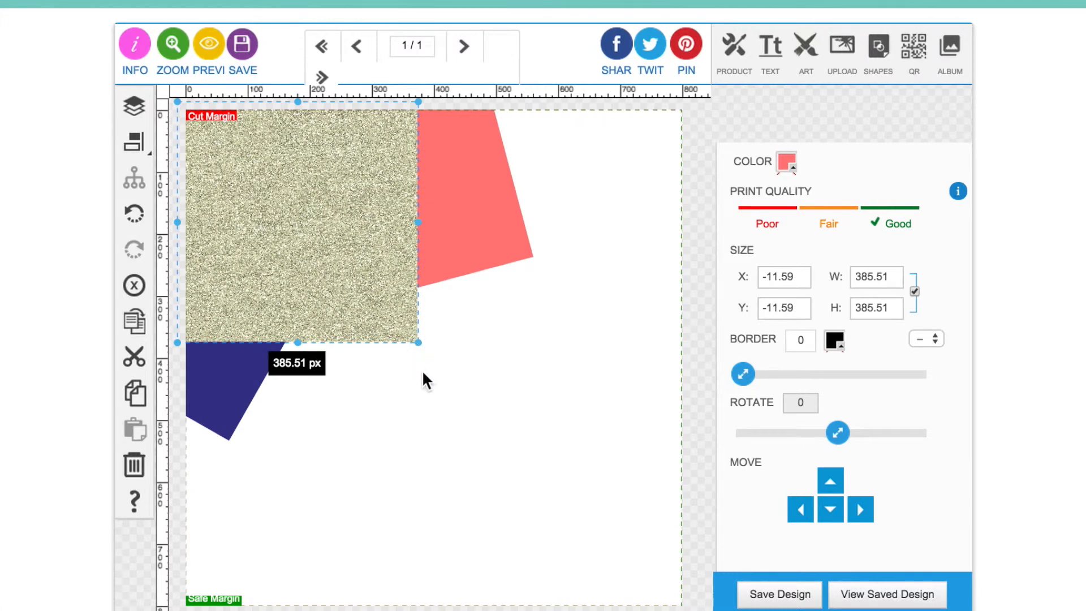
Step: Move the glitter image layer below both rectangle layers
{"action": "left_click", "coordinate": [428, 386]}
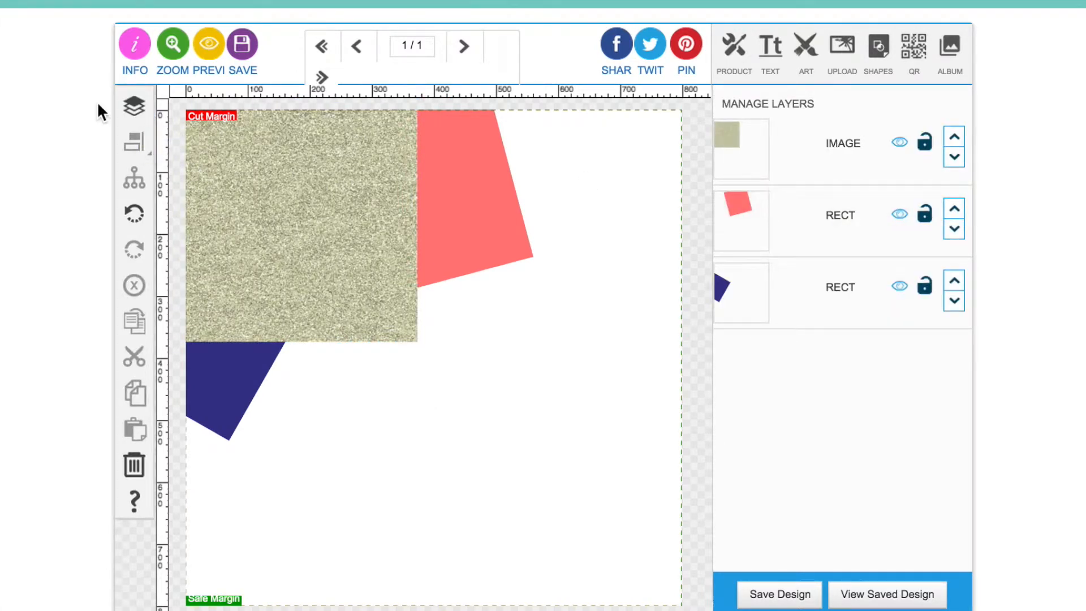
{"action": "left_click", "coordinate": [955, 158]}
{"action": "left_click", "coordinate": [955, 228]}
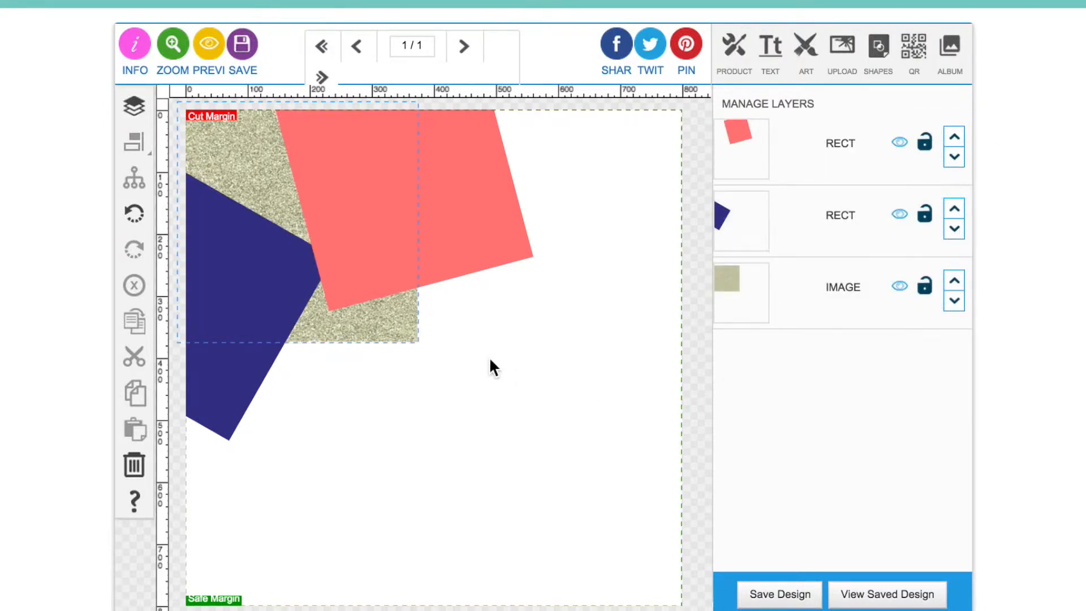
Step: Group the blue rectangle, the coral rectangle and the glitter image
{"action": "left_click", "coordinate": [274, 315]}
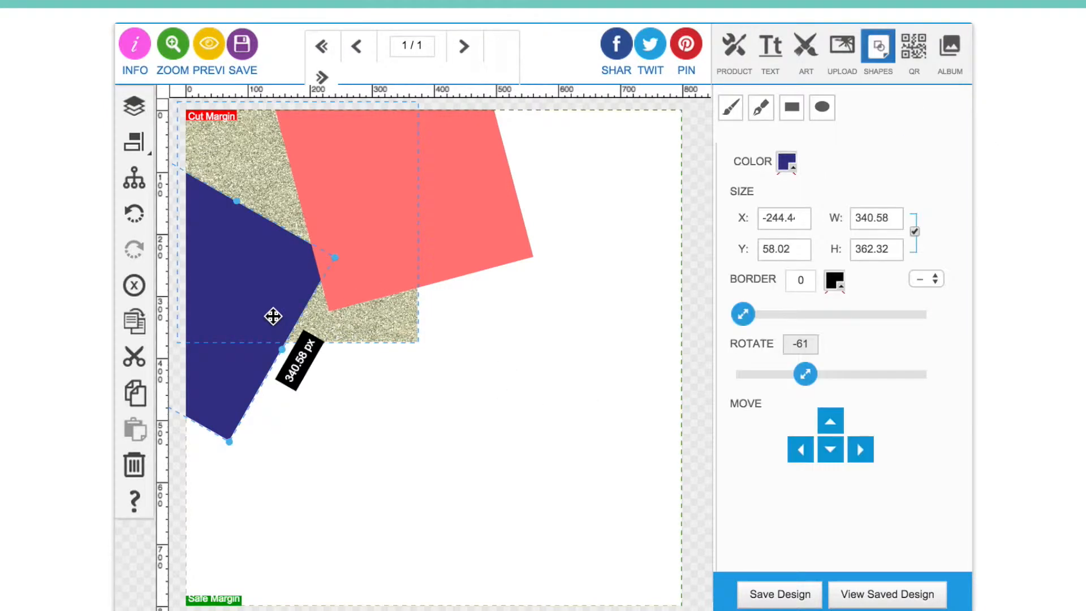
{"action": "left_click", "coordinate": [468, 192], "text": "shift"}
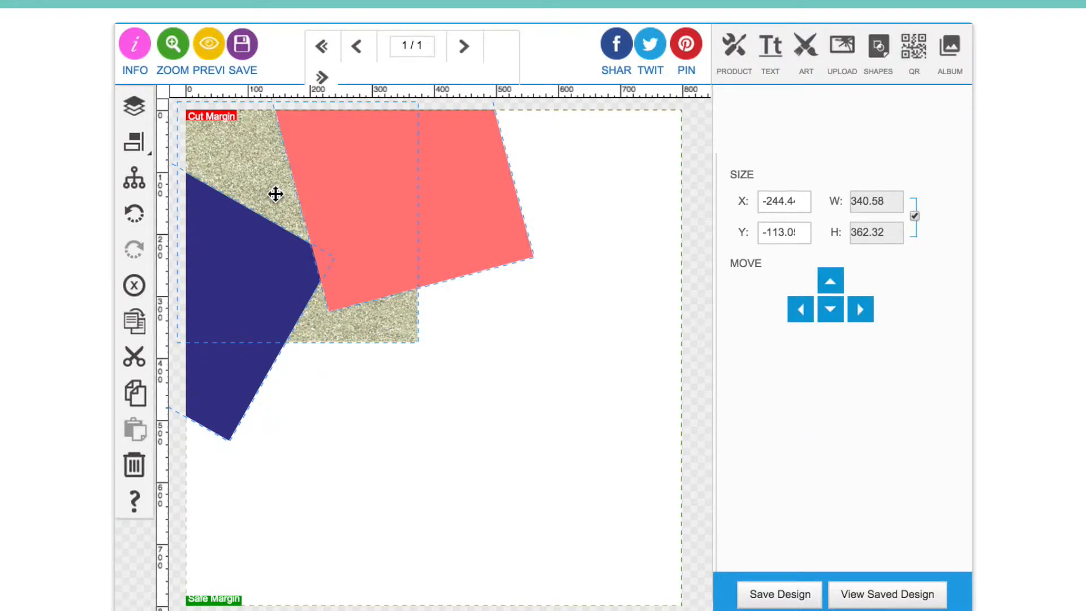
{"action": "left_click", "coordinate": [141, 182]}
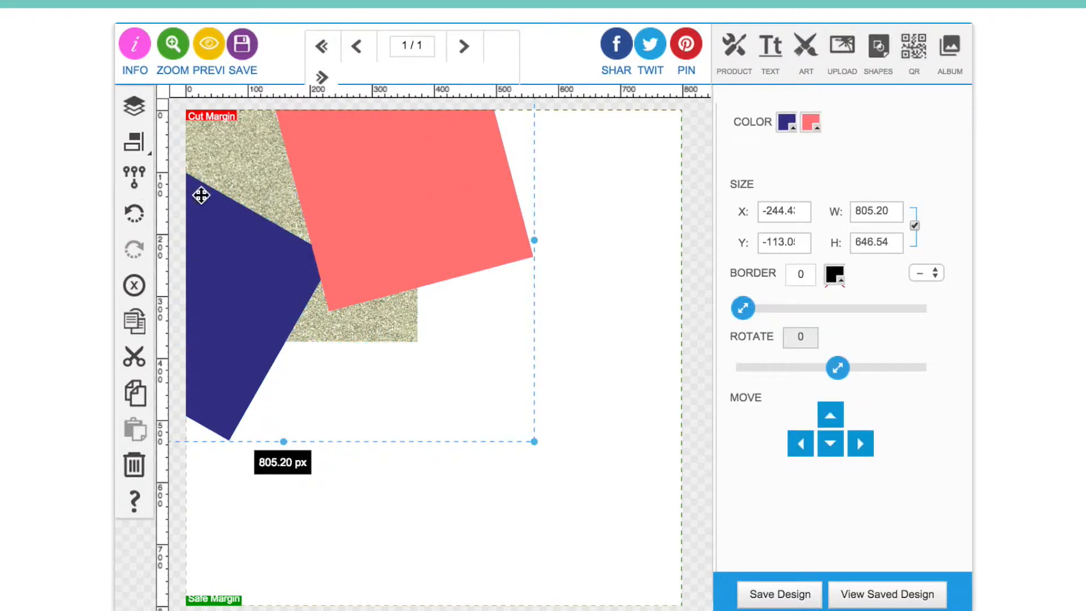
Step: Duplicate the group, rotate the copy to 180° and place it in the canvas's bottom-right corner
{"action": "left_click", "coordinate": [132, 319]}
{"action": "left_click_drag", "start_coordinate": [347, 284], "coordinate": [468, 444]}
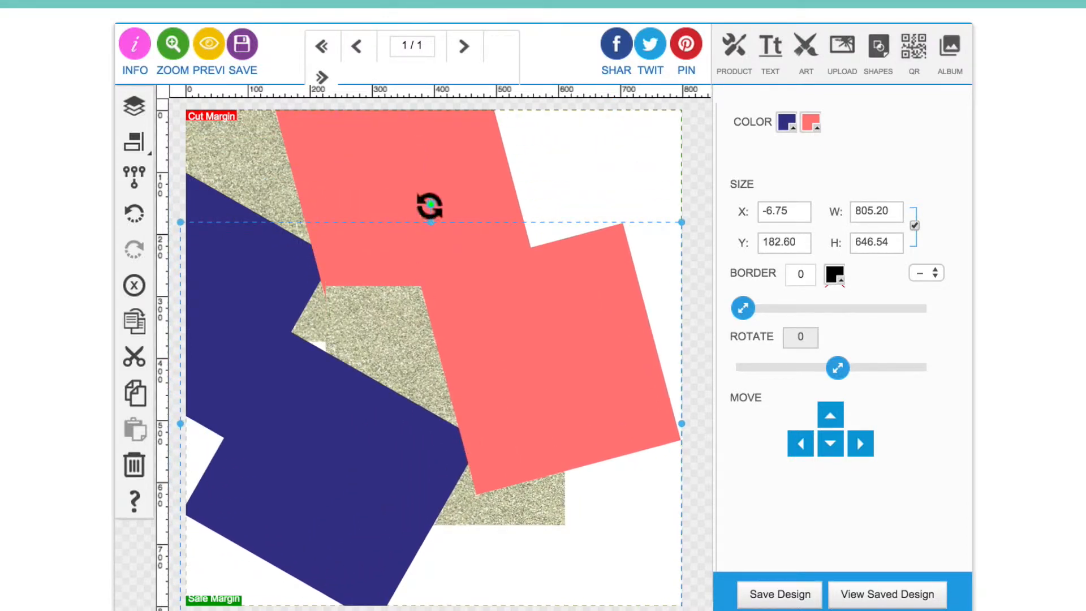
{"action": "left_click_drag", "start_coordinate": [839, 367], "coordinate": [933, 370]}
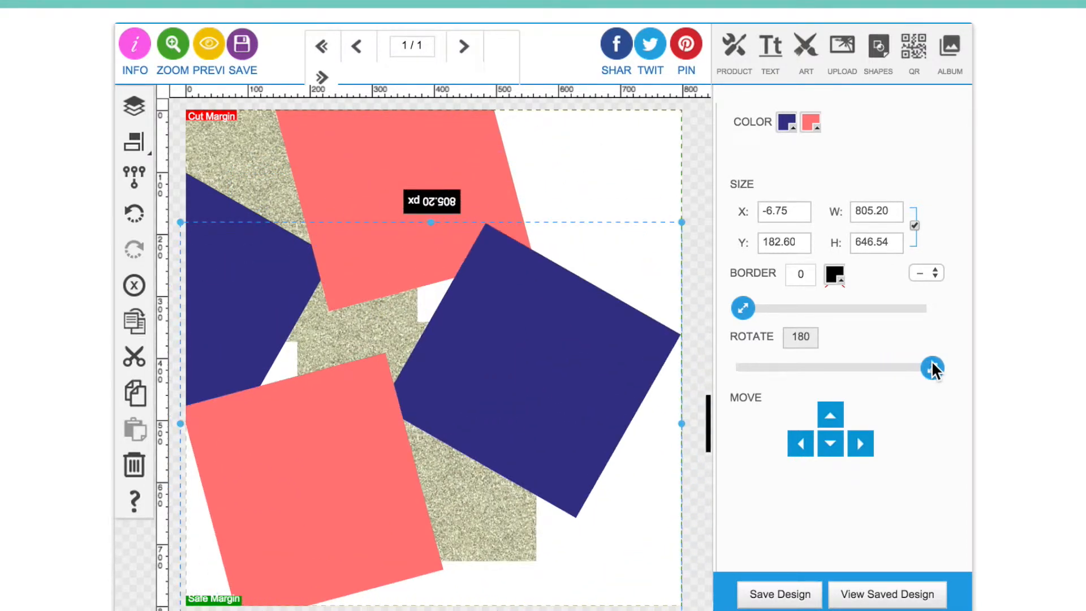
{"action": "left_click_drag", "start_coordinate": [469, 390], "coordinate": [620, 459]}
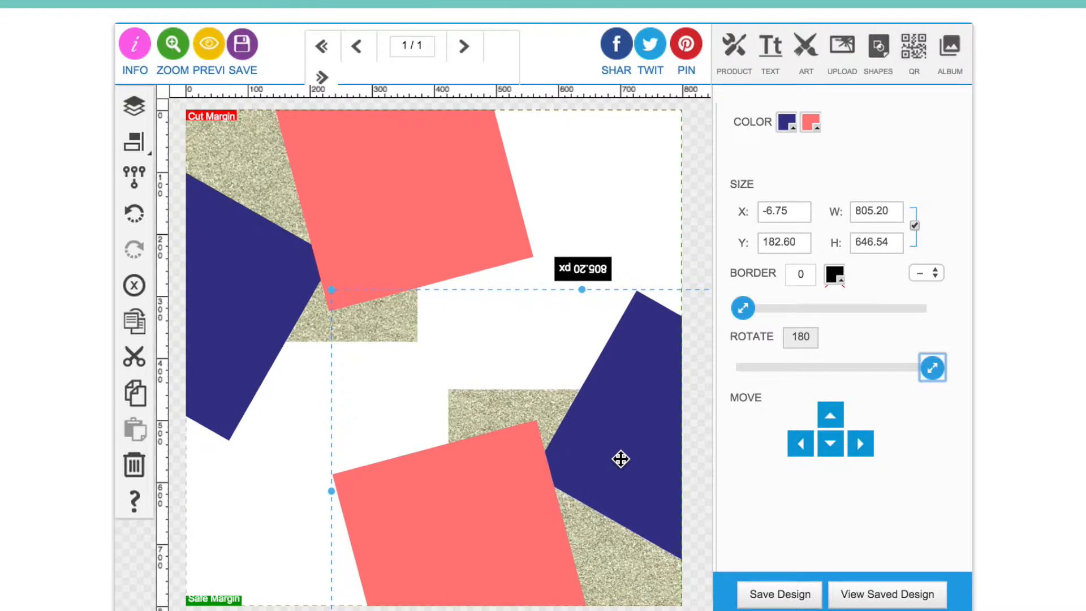
Step: Group the two corner clusters and centre the result horizontally and vertically relative to the page
{"action": "left_click", "coordinate": [261, 268]}
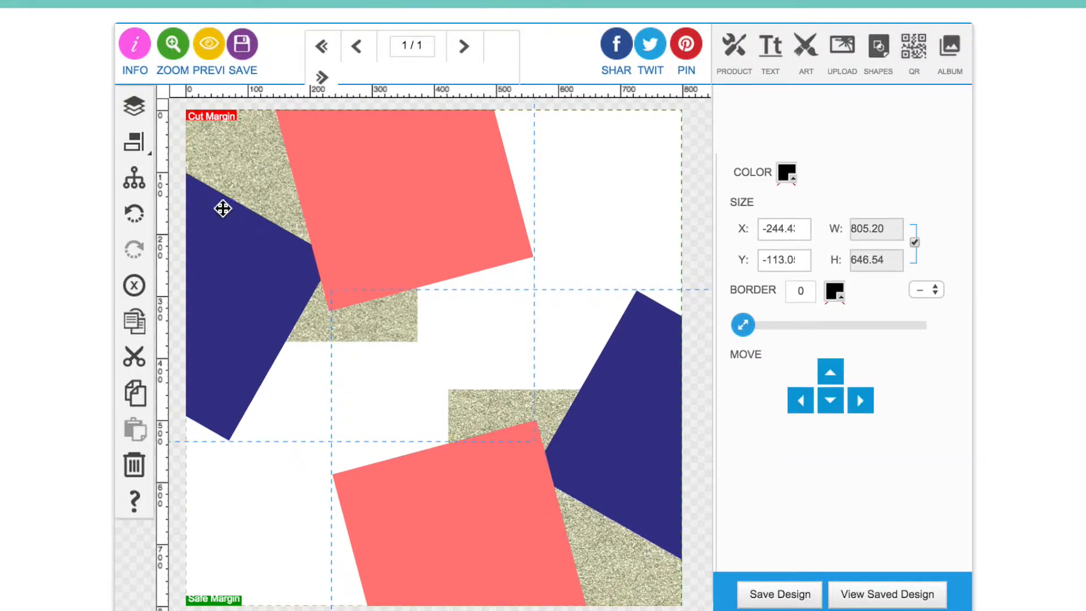
{"action": "left_click", "coordinate": [131, 187]}
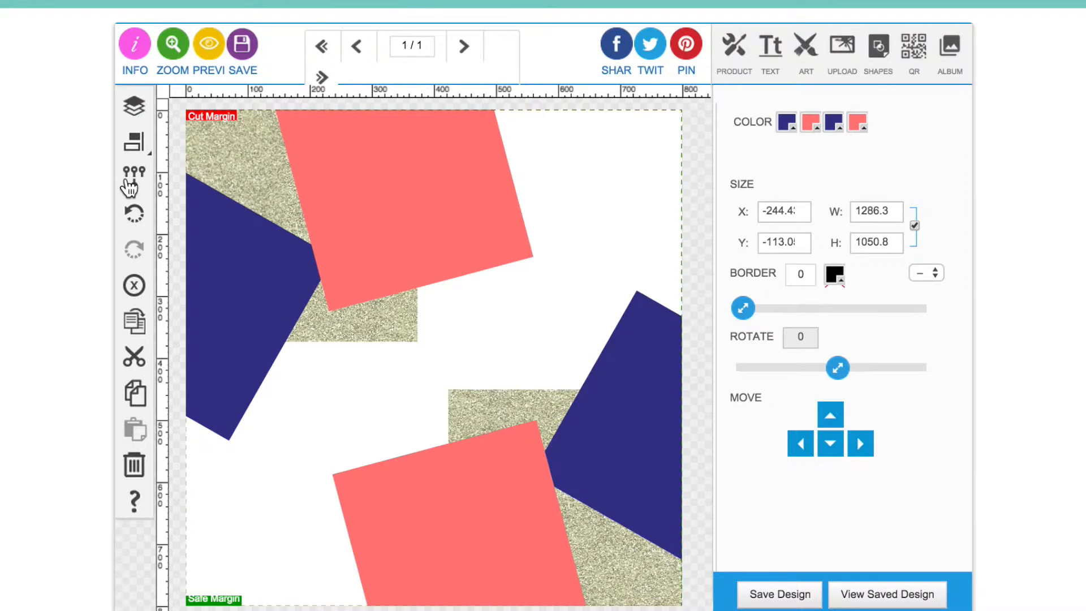
{"action": "left_click", "coordinate": [134, 141]}
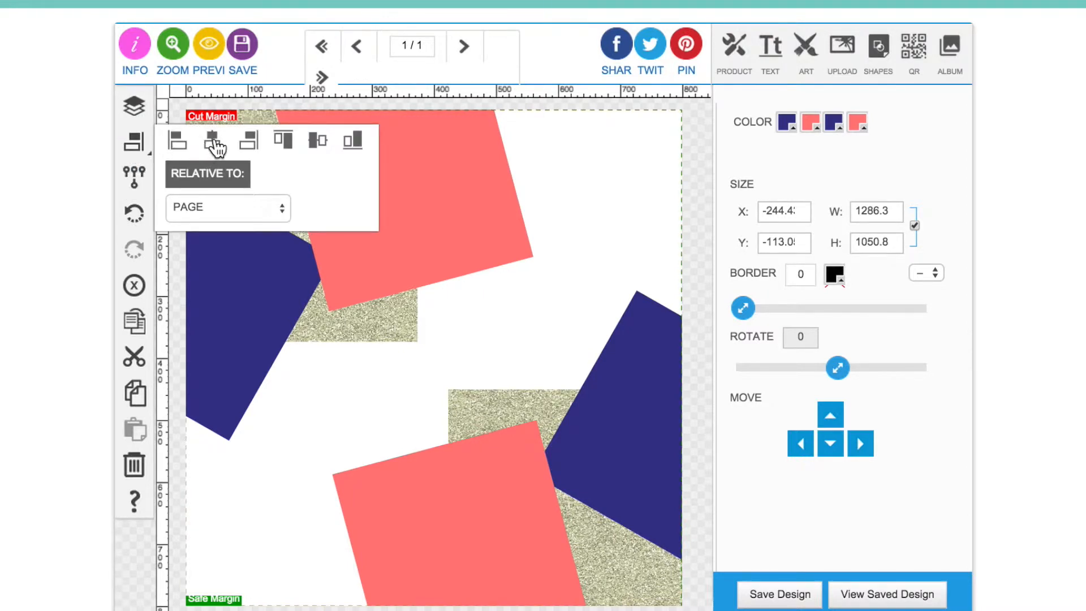
{"action": "left_click", "coordinate": [215, 146]}
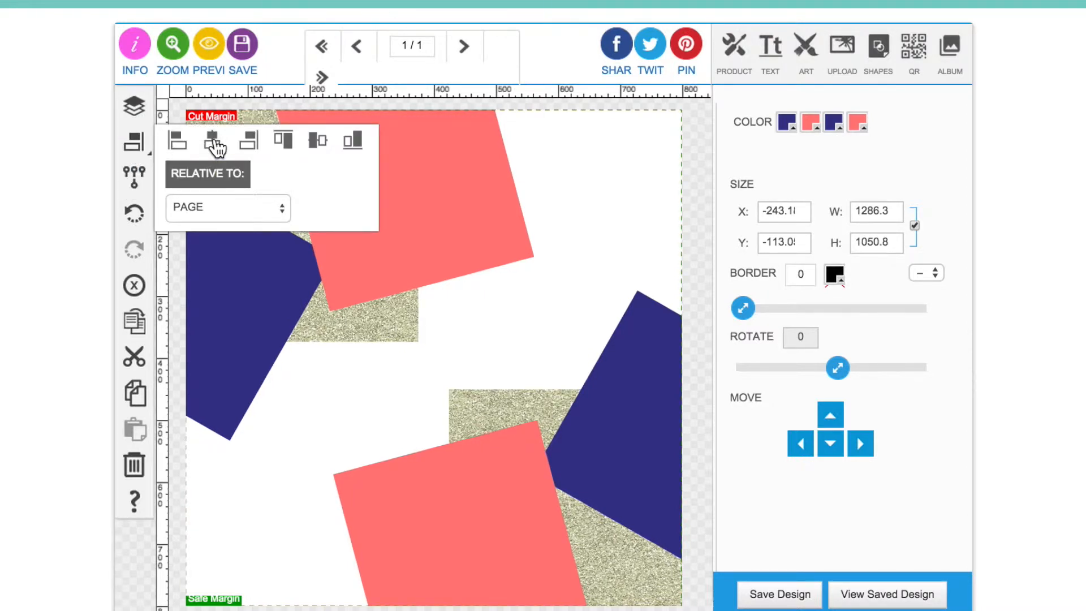
{"action": "left_click", "coordinate": [317, 140]}
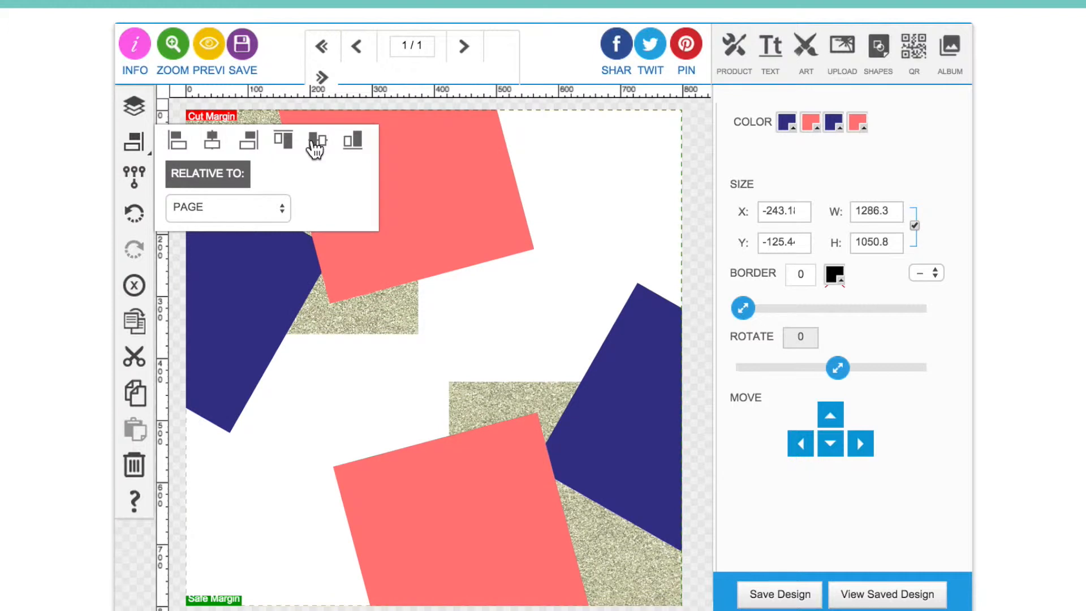
{"action": "left_click", "coordinate": [546, 259]}
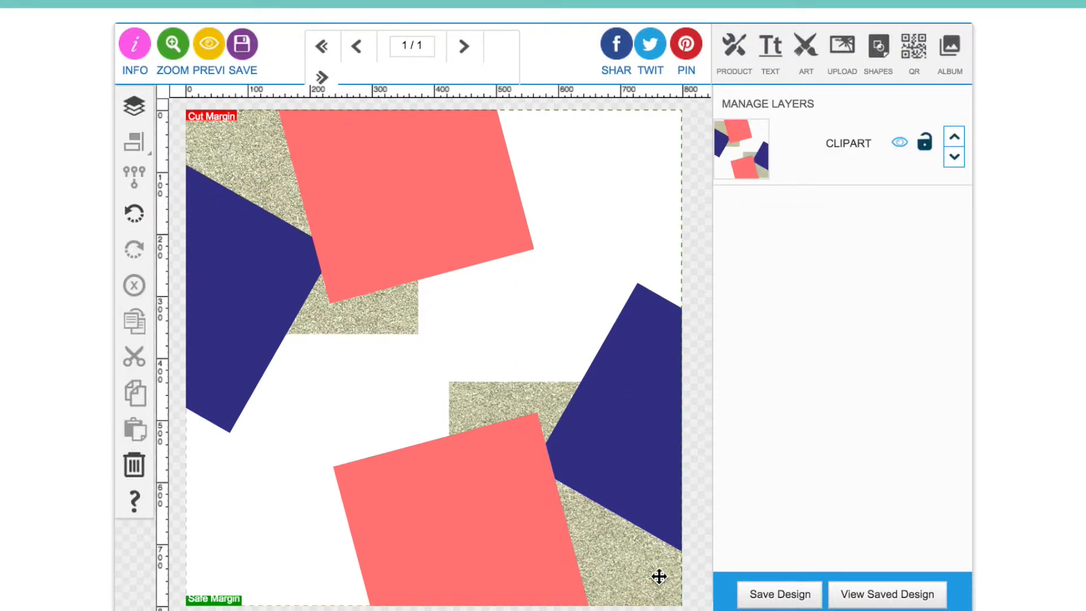
Step: Draw a solid rectangle about 694 by 286 px across the middle of the canvas and rotate it to -45°
{"action": "left_click", "coordinate": [879, 57]}
{"action": "left_click", "coordinate": [793, 111]}
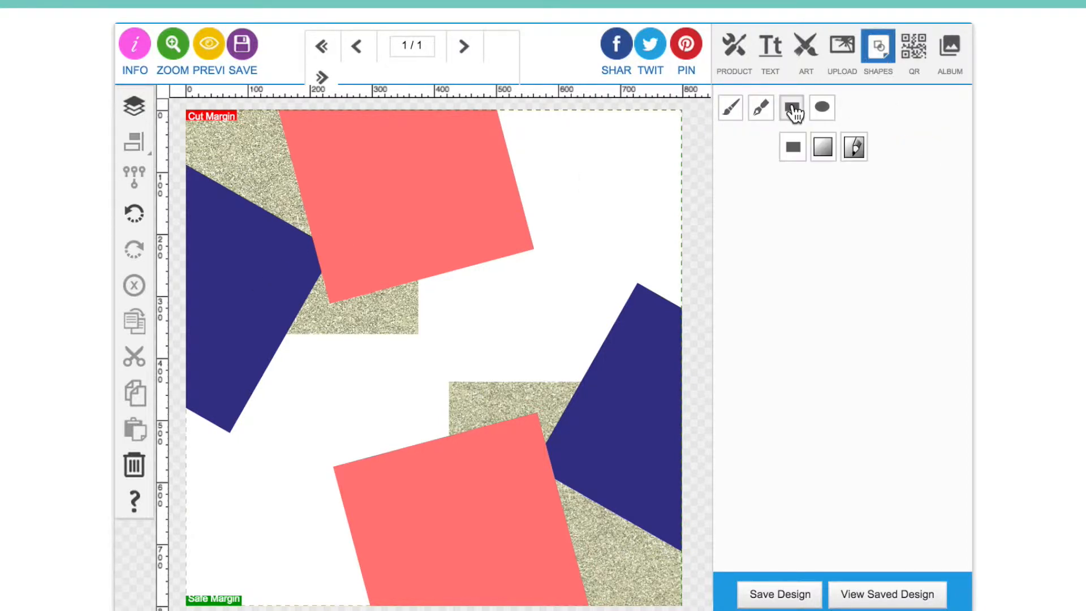
{"action": "left_click", "coordinate": [793, 149]}
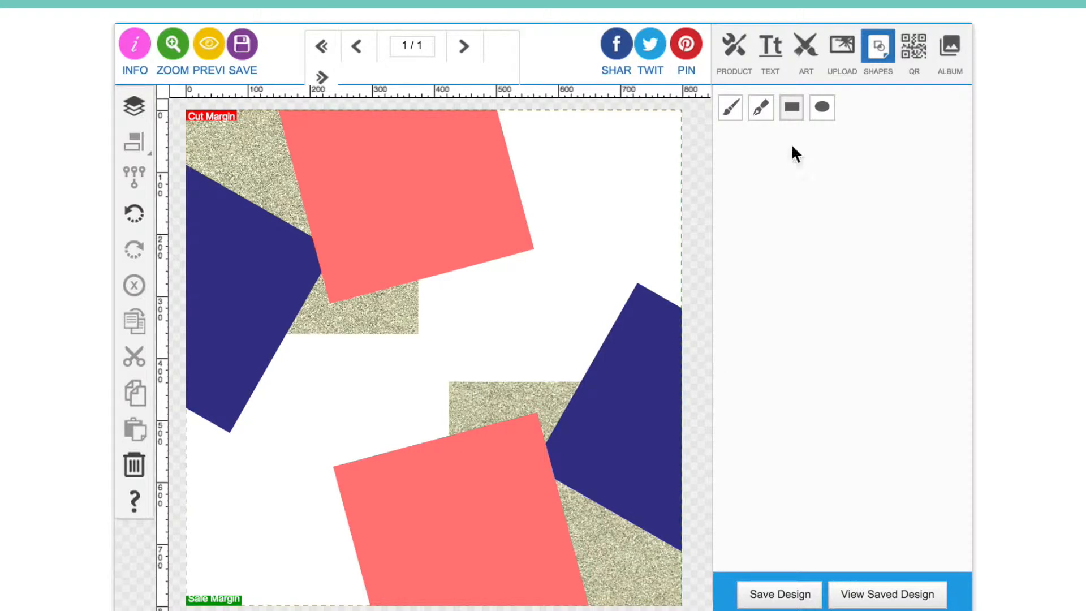
{"action": "left_click_drag", "start_coordinate": [239, 233], "coordinate": [670, 412]}
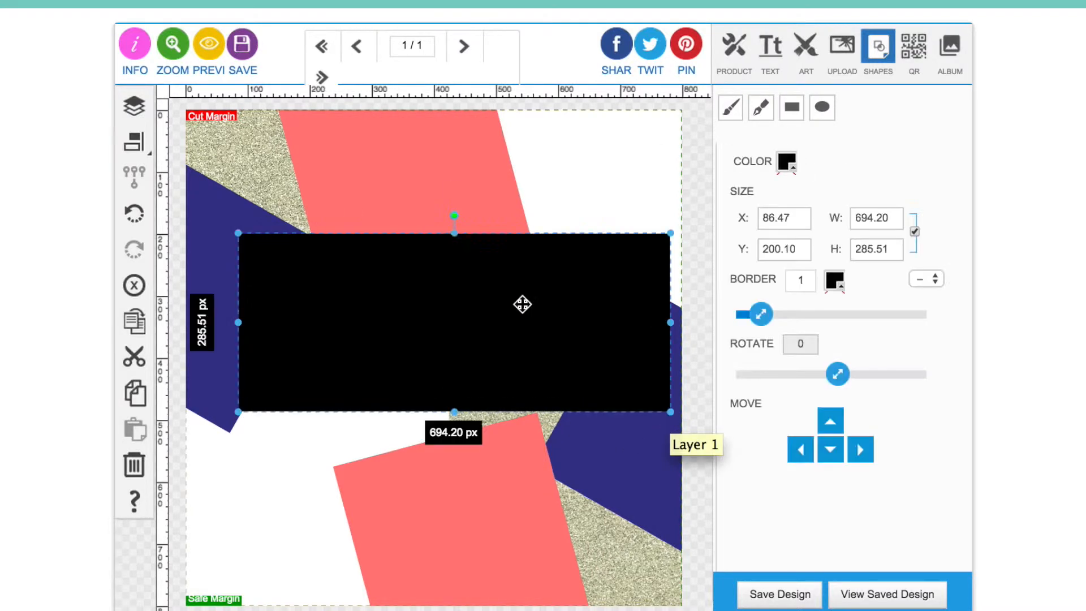
{"action": "left_click_drag", "start_coordinate": [459, 220], "coordinate": [389, 248]}
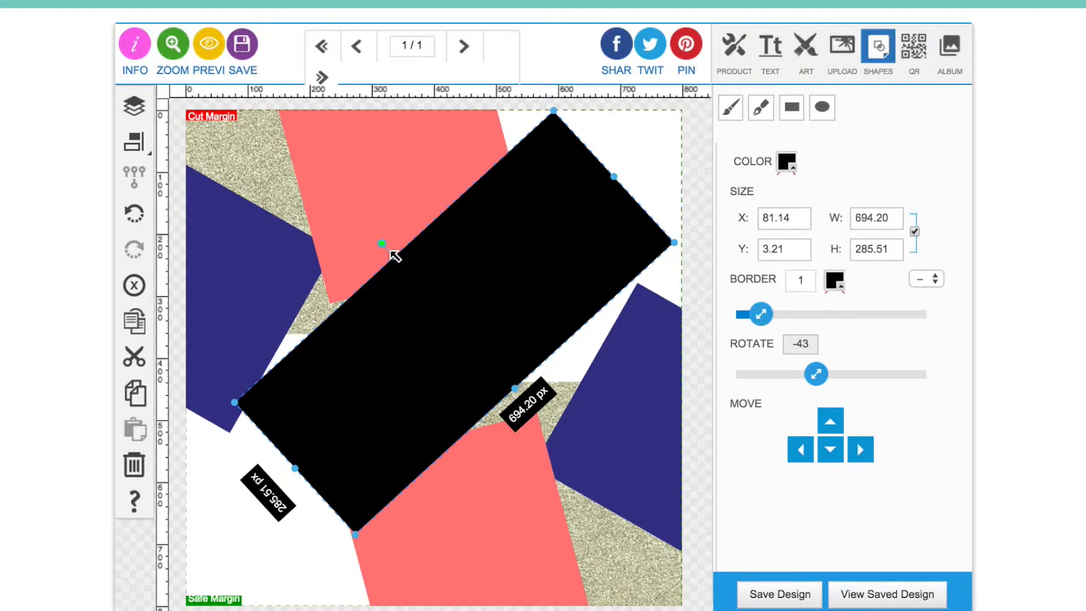
{"action": "mouse_move", "coordinate": [817, 380]}
{"action": "left_mouse_down"}
{"action": "mouse_move", "coordinate": [825, 369]}
{"action": "mouse_move", "coordinate": [808, 371]}
{"action": "left_mouse_up"}
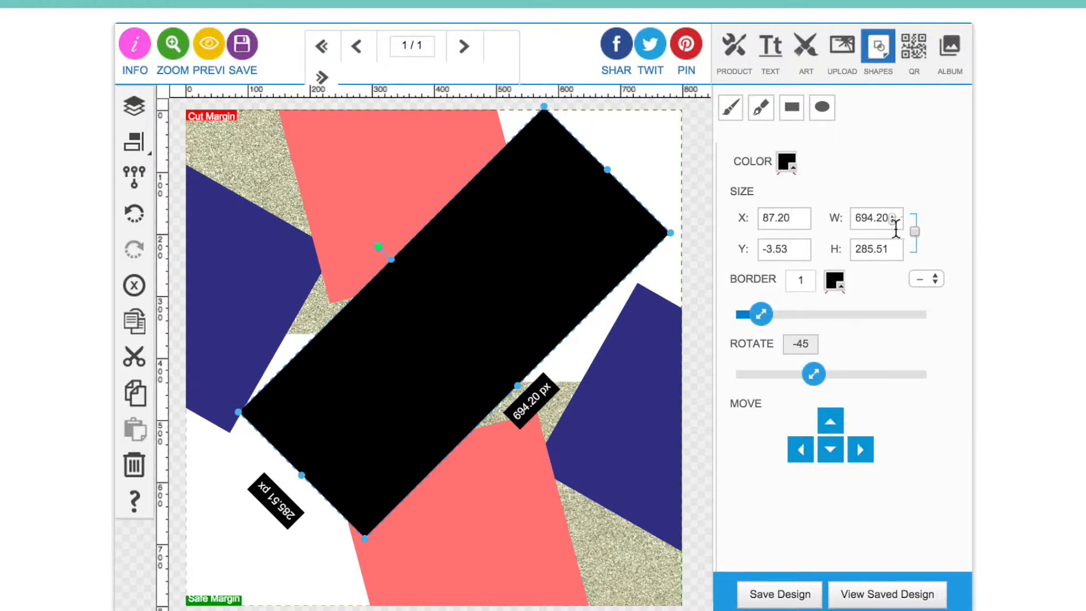
Step: Enlarge the diagonal black rectangle to about 1155 by 551 px so it spans the canvas between the two corner clusters
{"action": "left_click_drag", "start_coordinate": [391, 266], "coordinate": [343, 219]}
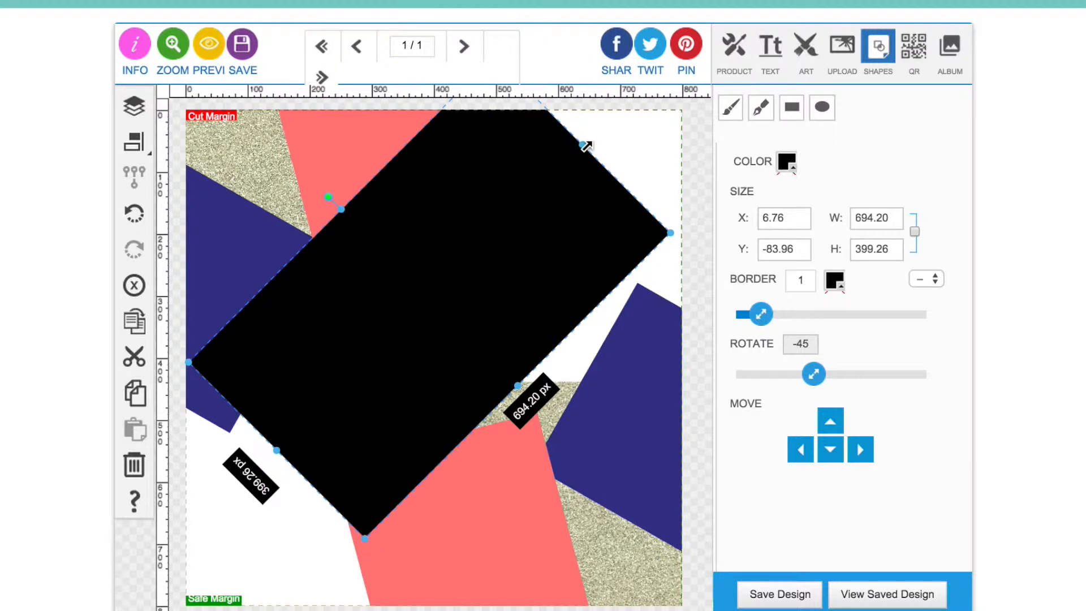
{"action": "left_click_drag", "start_coordinate": [585, 148], "coordinate": [703, 66]}
{"action": "left_click_drag", "start_coordinate": [550, 358], "coordinate": [600, 436]}
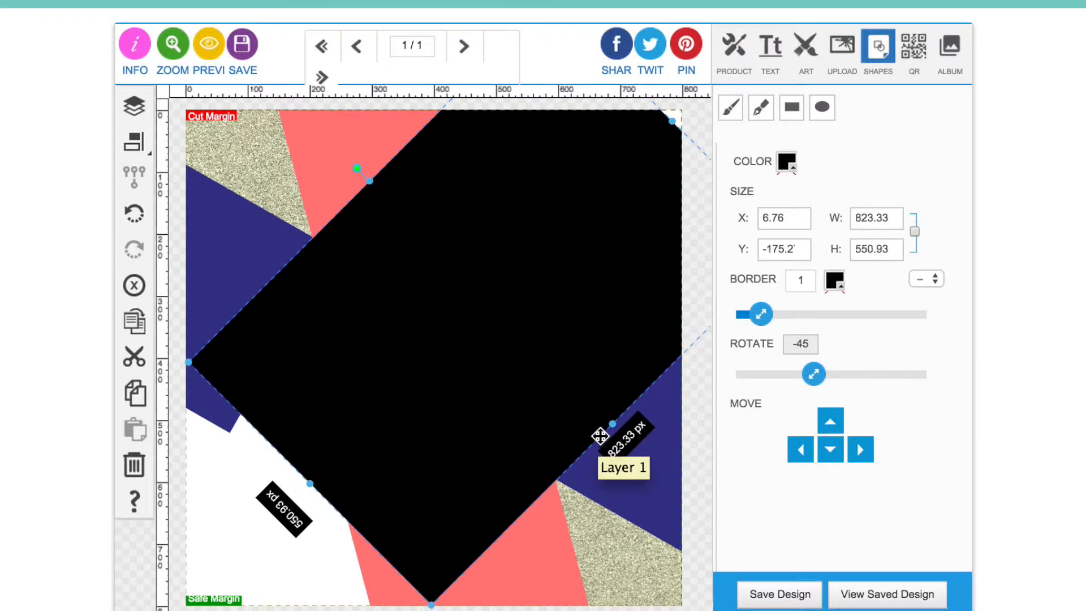
{"action": "left_click_drag", "start_coordinate": [309, 484], "coordinate": [170, 598]}
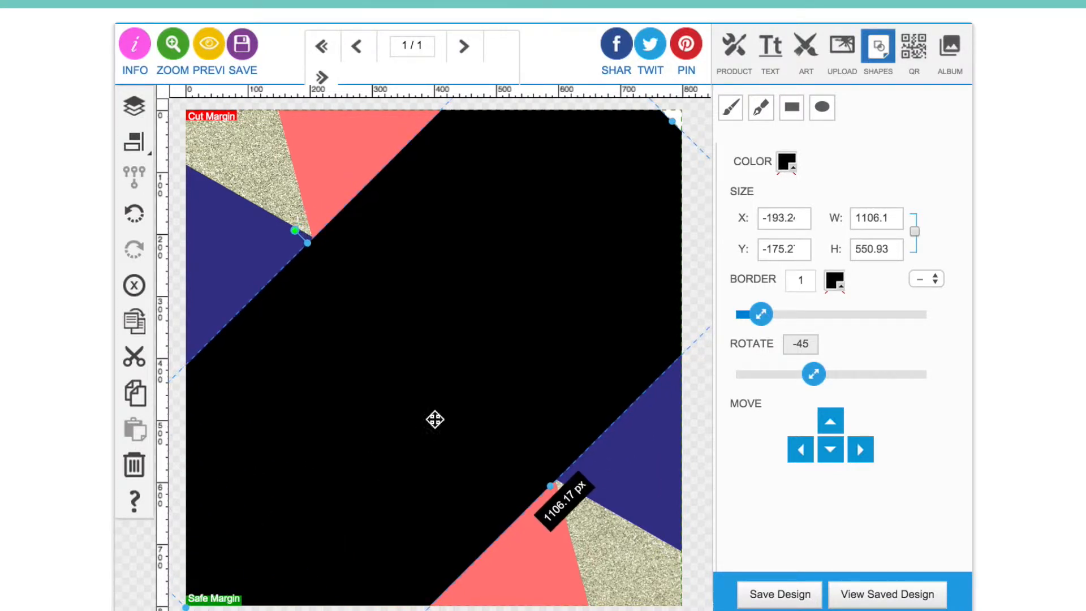
{"action": "left_click_drag", "start_coordinate": [676, 122], "coordinate": [692, 109]}
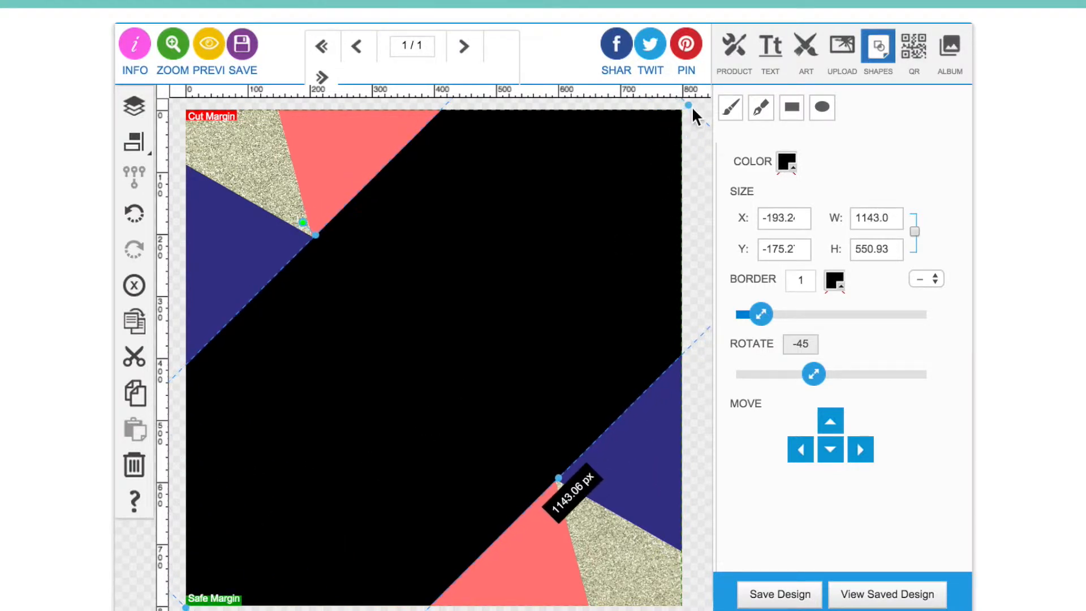
{"action": "left_click_drag", "start_coordinate": [187, 608], "coordinate": [180, 610]}
Step: Centre the diagonal rectangle vertically and horizontally relative to the page
{"action": "left_click", "coordinate": [145, 148]}
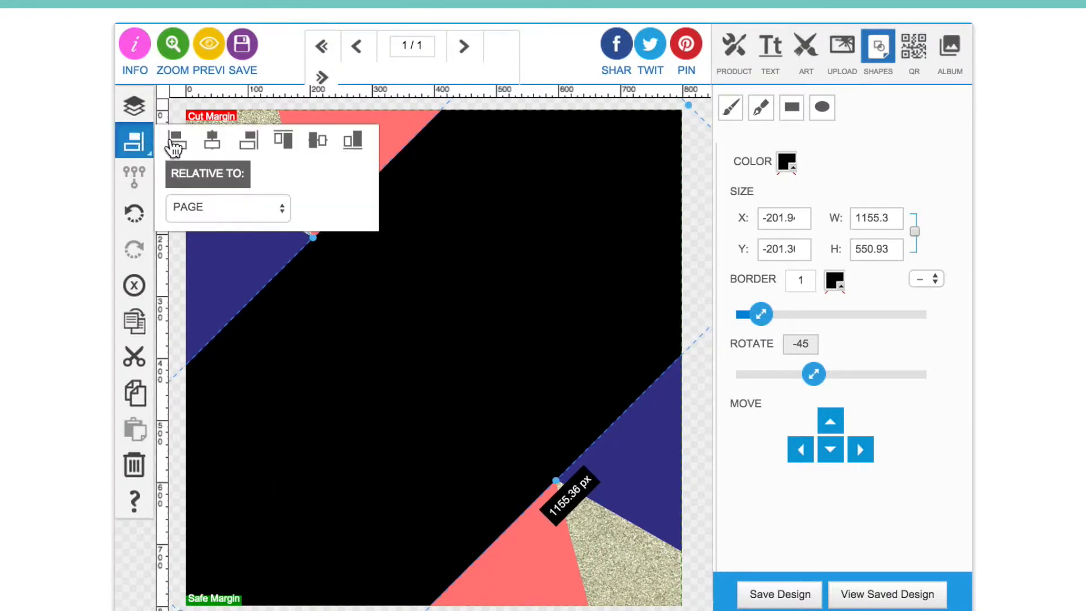
{"action": "left_click", "coordinate": [319, 143]}
{"action": "left_click", "coordinate": [214, 144]}
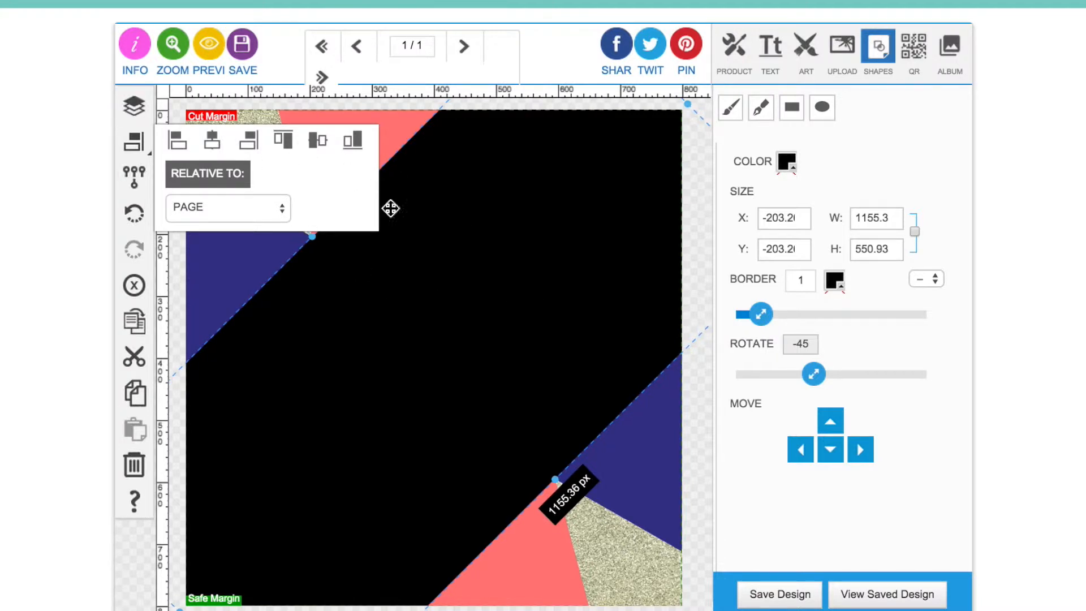
Step: Fill the diagonal rectangle with white and set its border to 0
{"action": "left_click", "coordinate": [403, 114]}
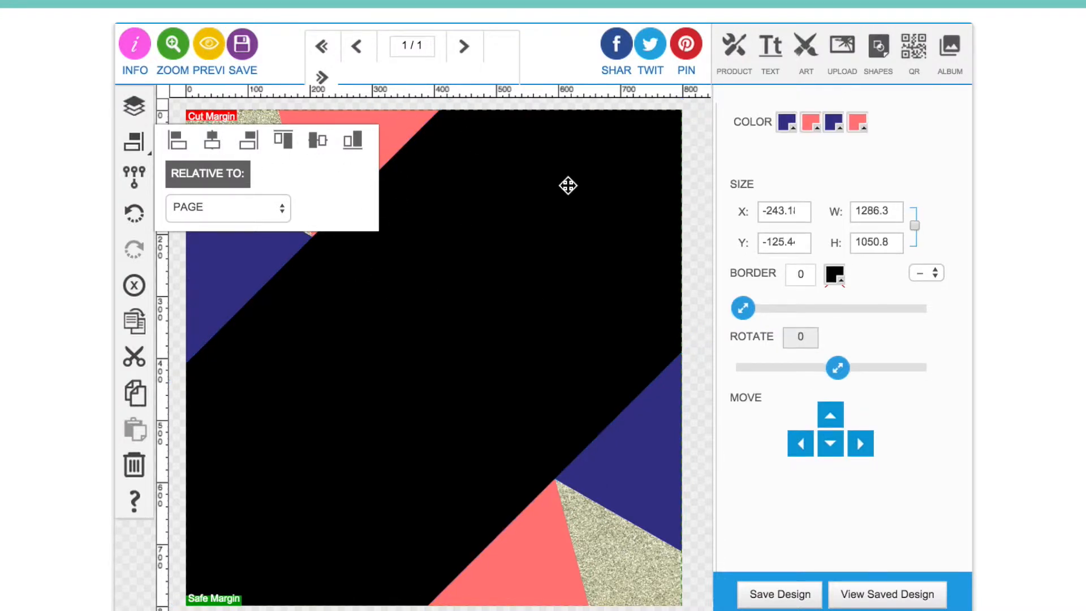
{"action": "left_click", "coordinate": [133, 106]}
{"action": "left_click", "coordinate": [503, 273]}
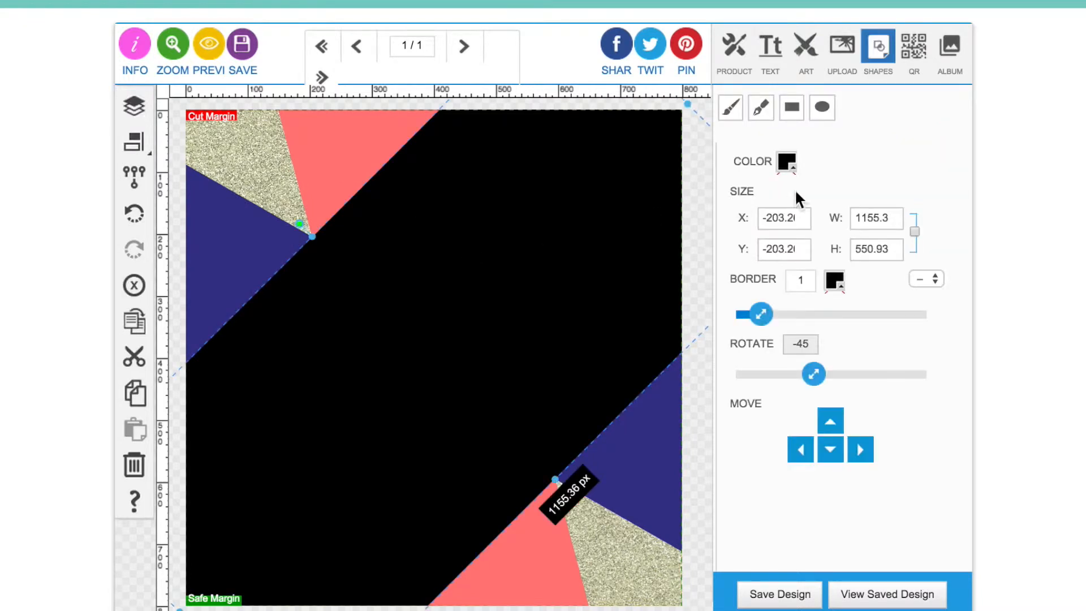
{"action": "left_click", "coordinate": [787, 162]}
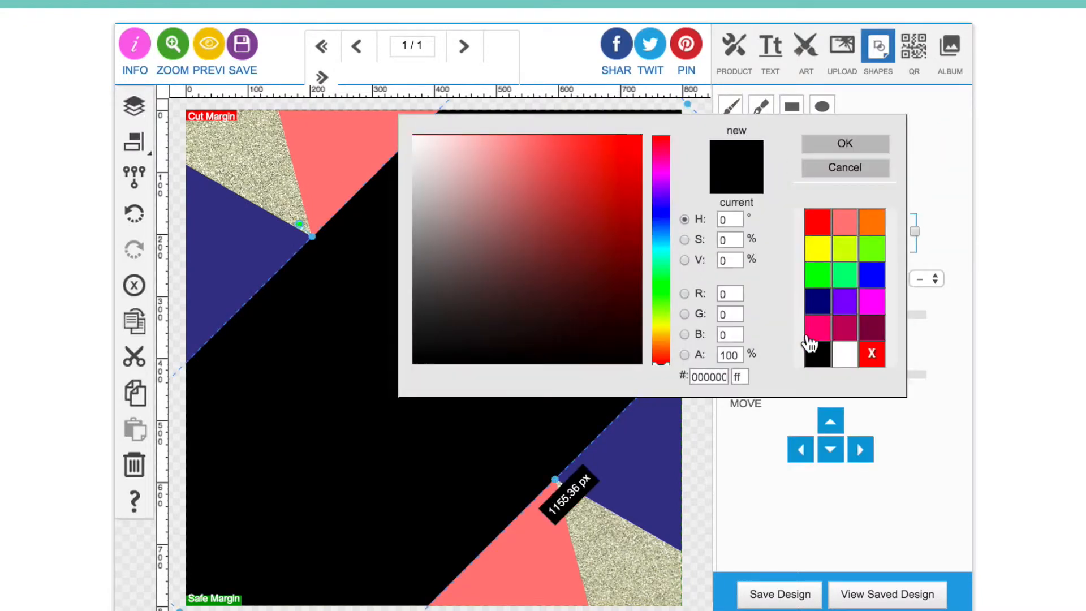
{"action": "left_click", "coordinate": [842, 355]}
{"action": "left_click", "coordinate": [843, 145]}
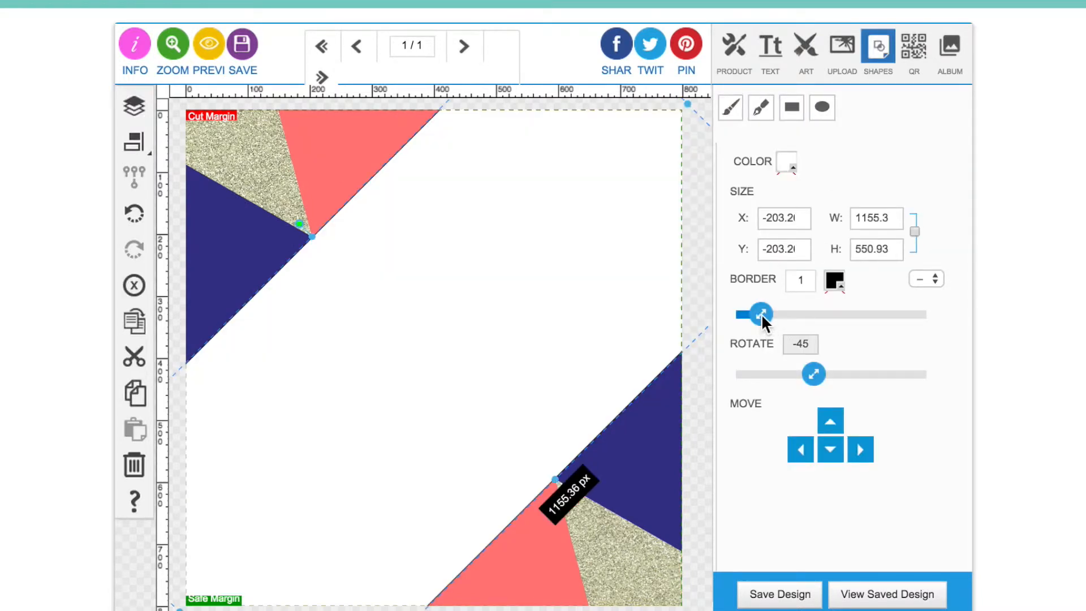
{"action": "left_click_drag", "start_coordinate": [759, 313], "coordinate": [735, 318]}
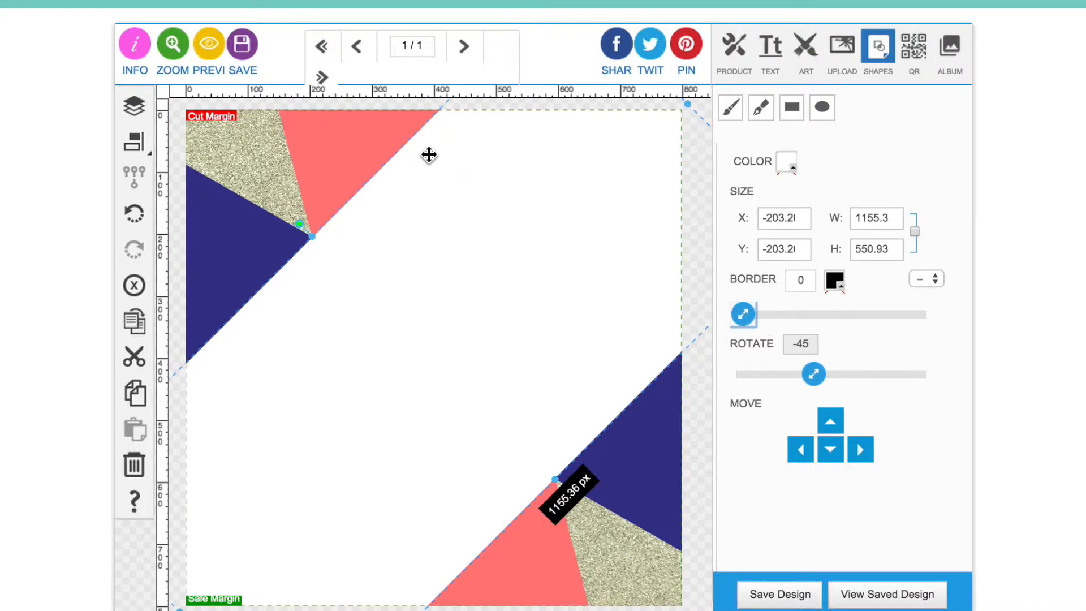
{"action": "left_click", "coordinate": [399, 102]}
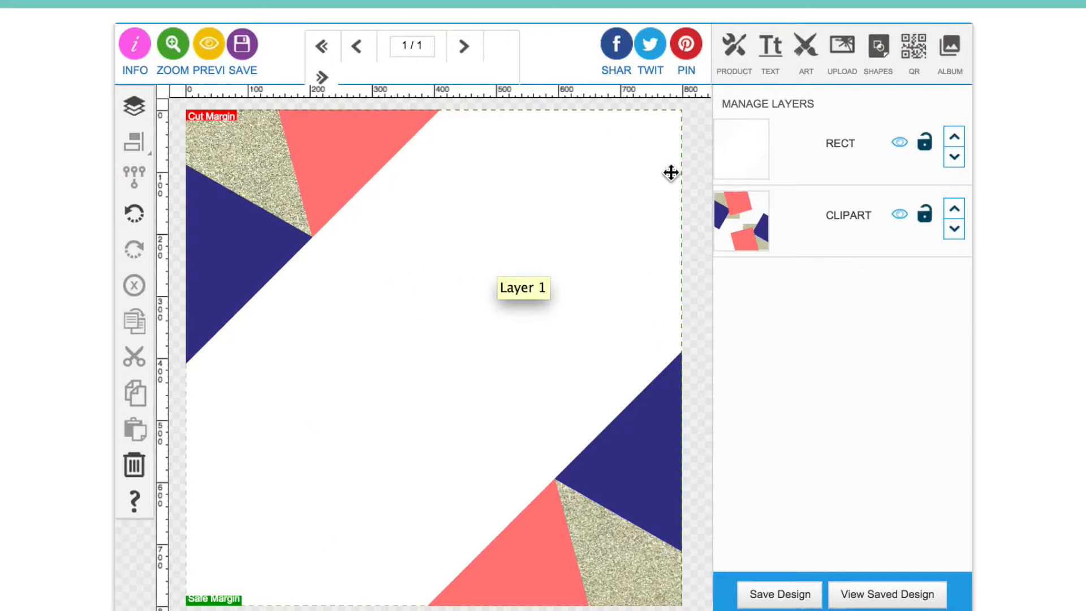
Step: Draw a square about 730 px wide just inside the canvas edges and remove its fill
{"action": "left_click", "coordinate": [877, 57]}
{"action": "left_click", "coordinate": [794, 117]}
{"action": "left_click", "coordinate": [791, 152]}
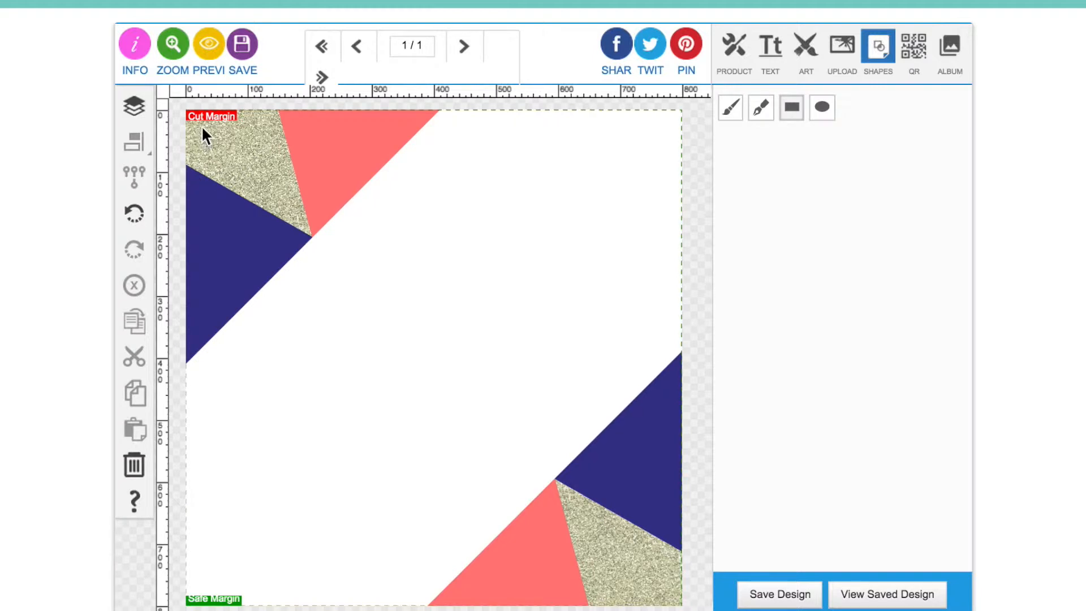
{"action": "left_click_drag", "start_coordinate": [201, 127], "coordinate": [654, 548]}
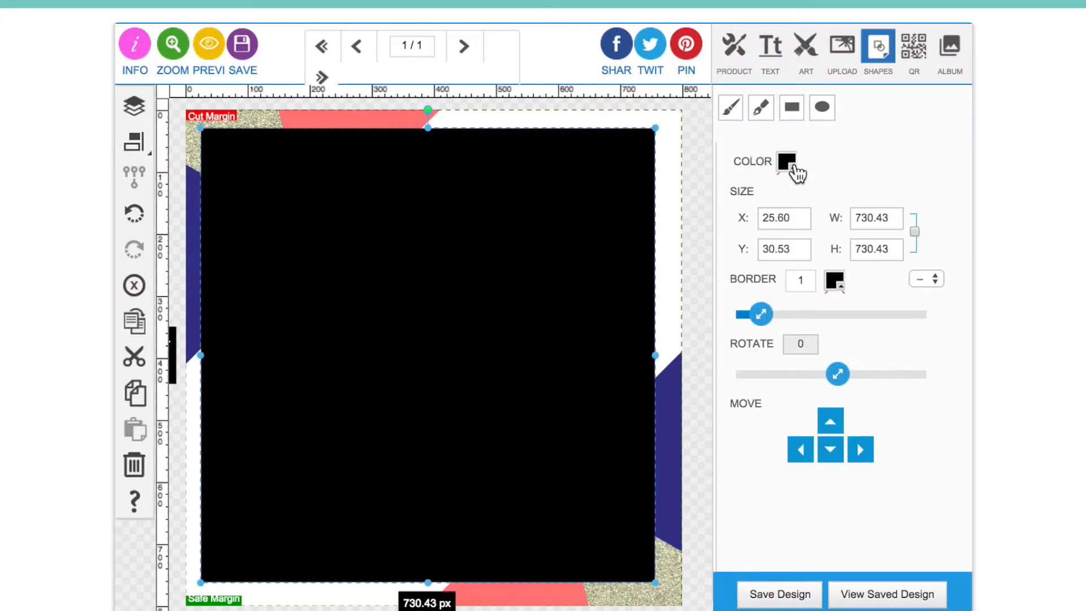
{"action": "left_click", "coordinate": [787, 162]}
{"action": "left_click", "coordinate": [871, 356]}
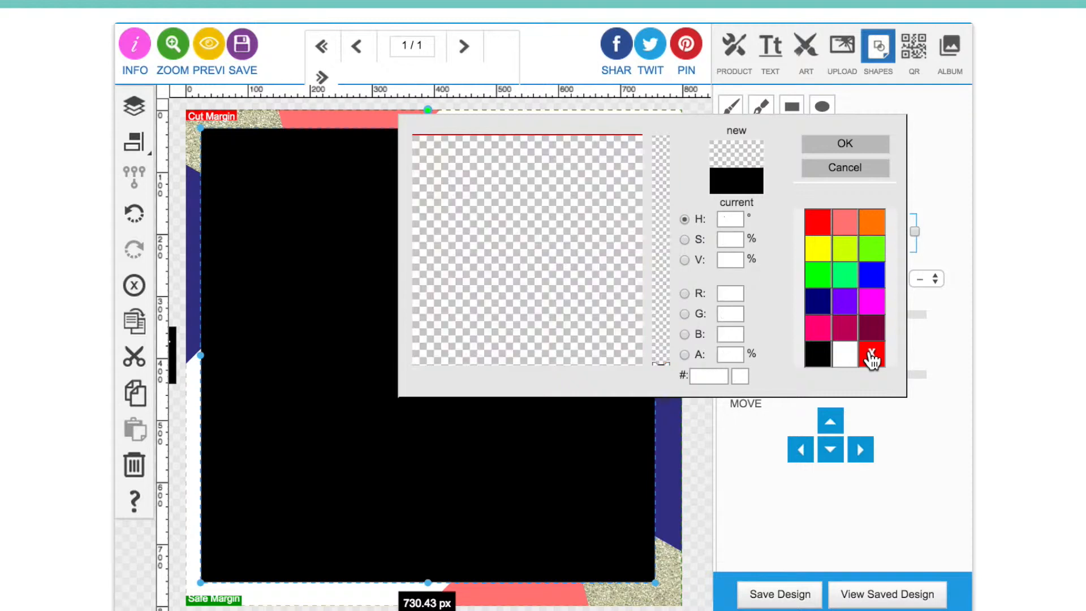
{"action": "left_click", "coordinate": [844, 145]}
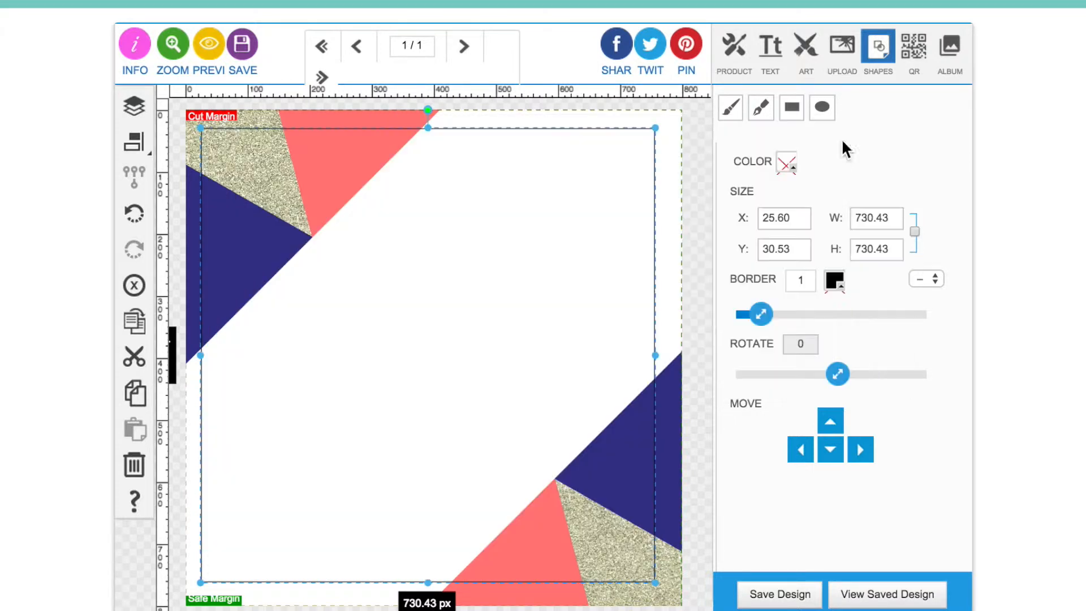
Step: Give the unfilled square a white border with a thickness of 6
{"action": "left_click", "coordinate": [835, 280]}
{"action": "left_click", "coordinate": [850, 356]}
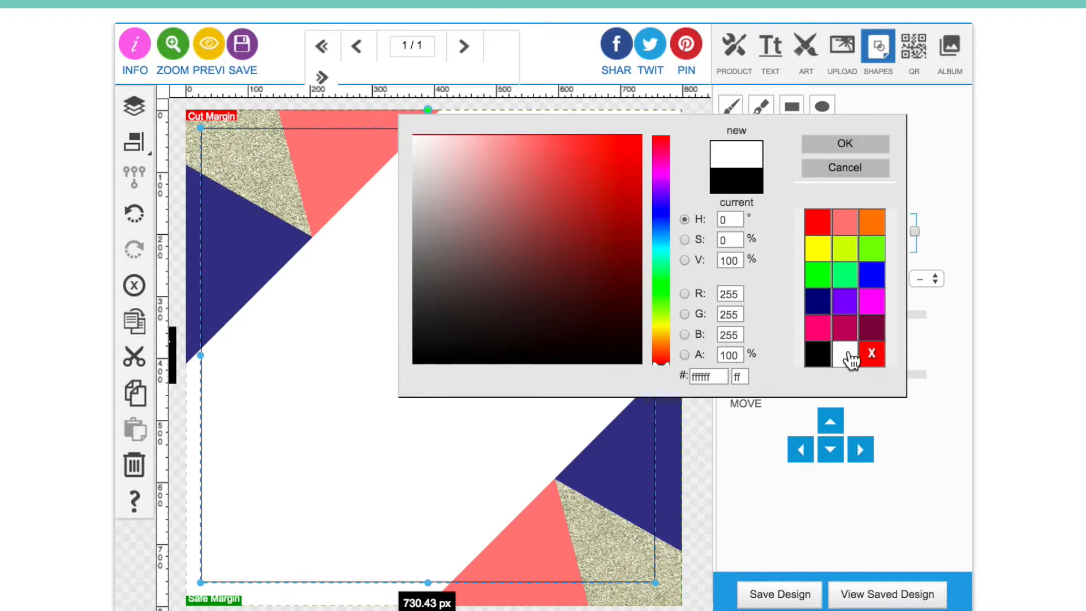
{"action": "left_click", "coordinate": [844, 147]}
{"action": "left_click_drag", "start_coordinate": [762, 315], "coordinate": [850, 316]}
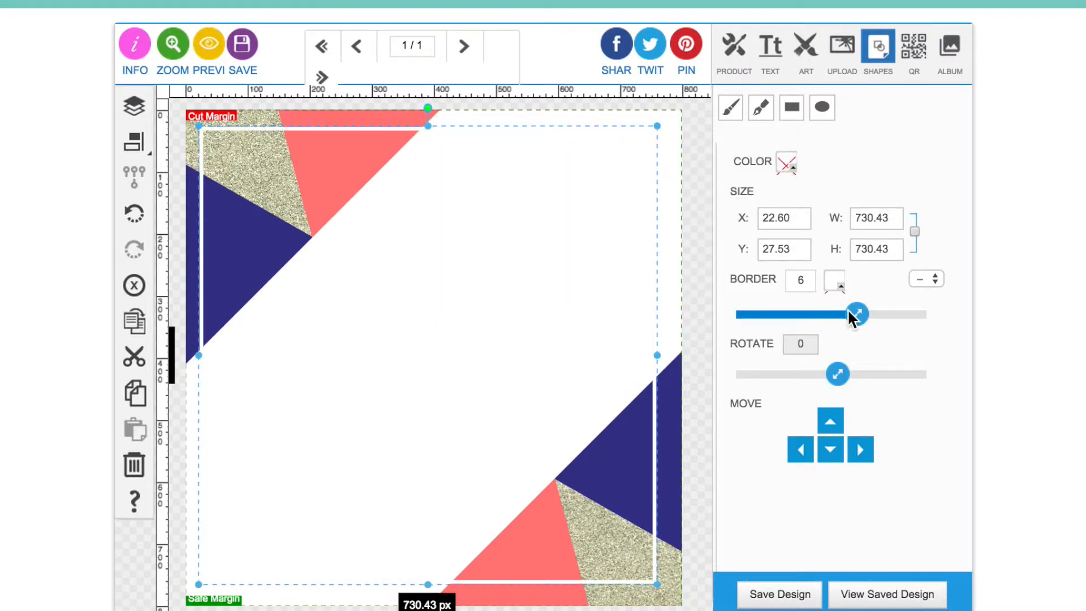
Step: Centre the white square frame horizontally and vertically relative to the page
{"action": "left_click", "coordinate": [134, 141]}
{"action": "left_click", "coordinate": [212, 140]}
{"action": "left_click", "coordinate": [312, 148]}
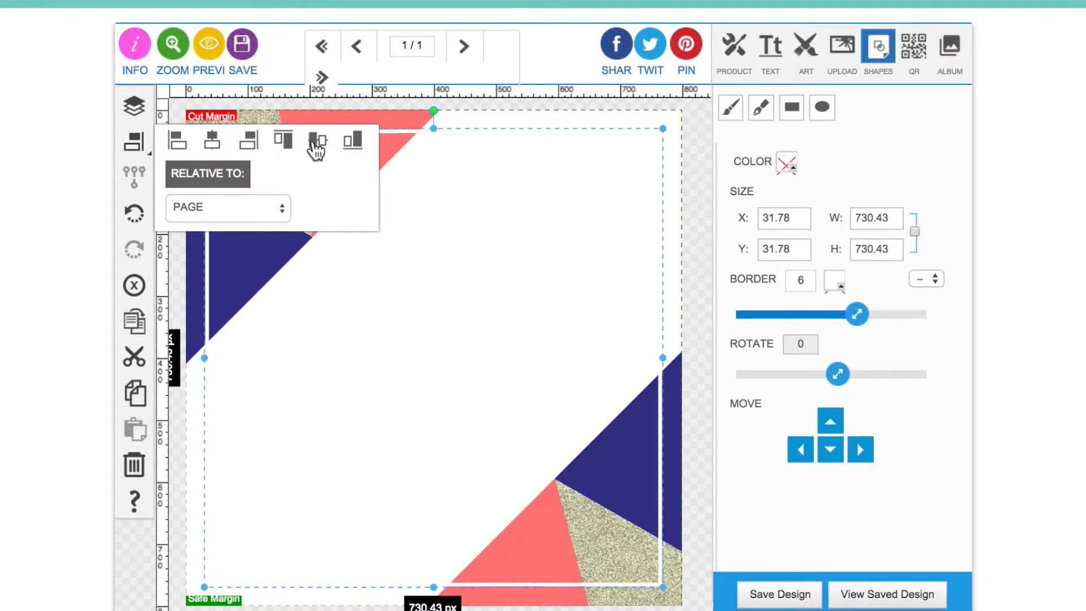
Step: Duplicate the white square frame and scale the copy proportionally to about 701 px
{"action": "left_click", "coordinate": [137, 324]}
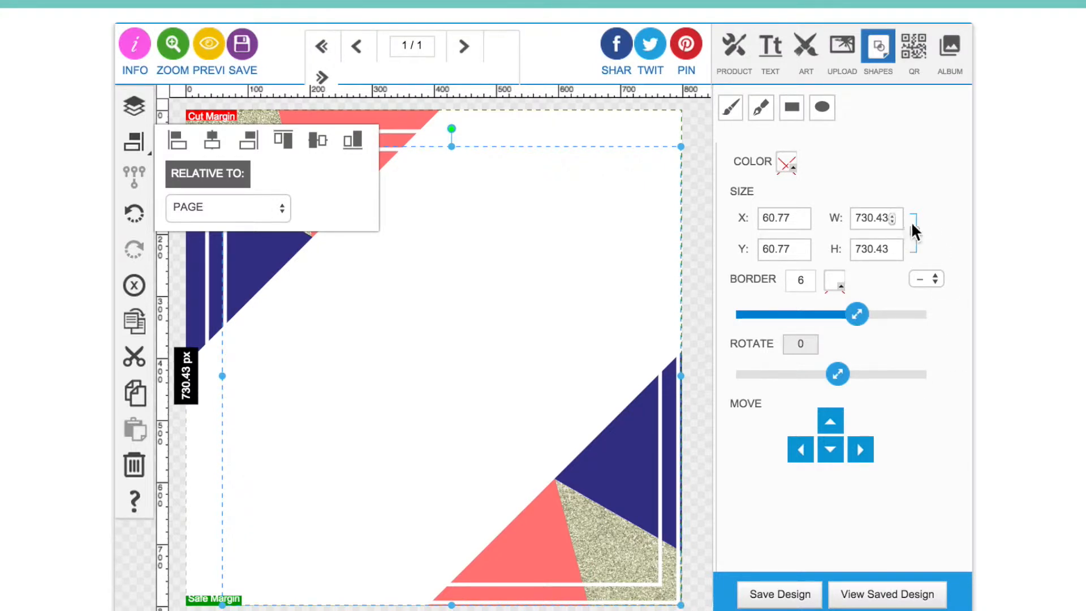
{"action": "left_click_drag", "start_coordinate": [685, 606], "coordinate": [663, 587]}
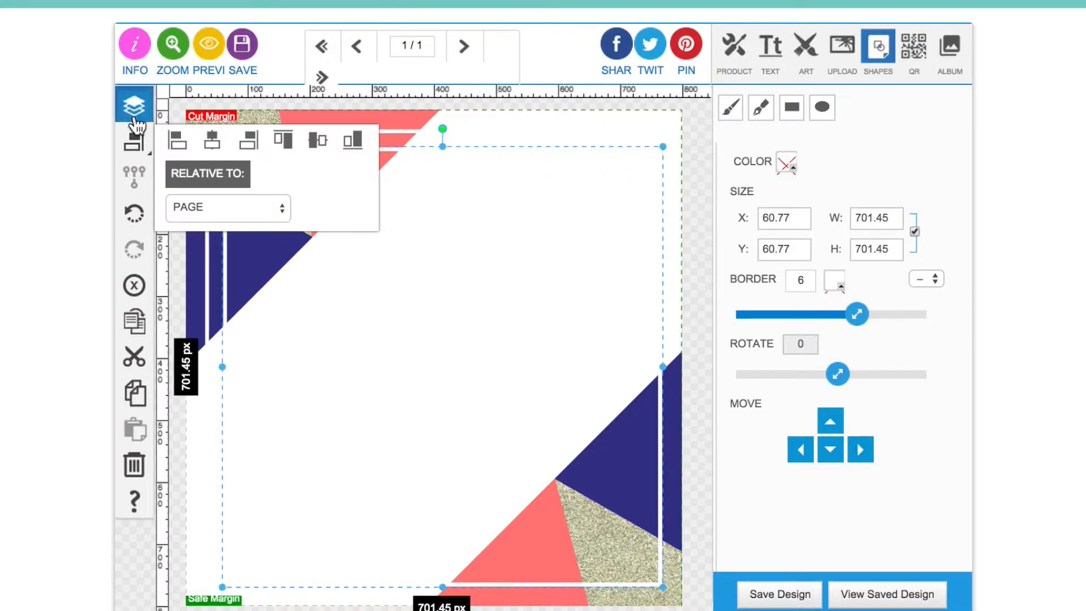
Step: Centre the smaller frame on the page in both directions and set its border thickness to 3
{"action": "left_click", "coordinate": [213, 141]}
{"action": "left_click", "coordinate": [318, 142]}
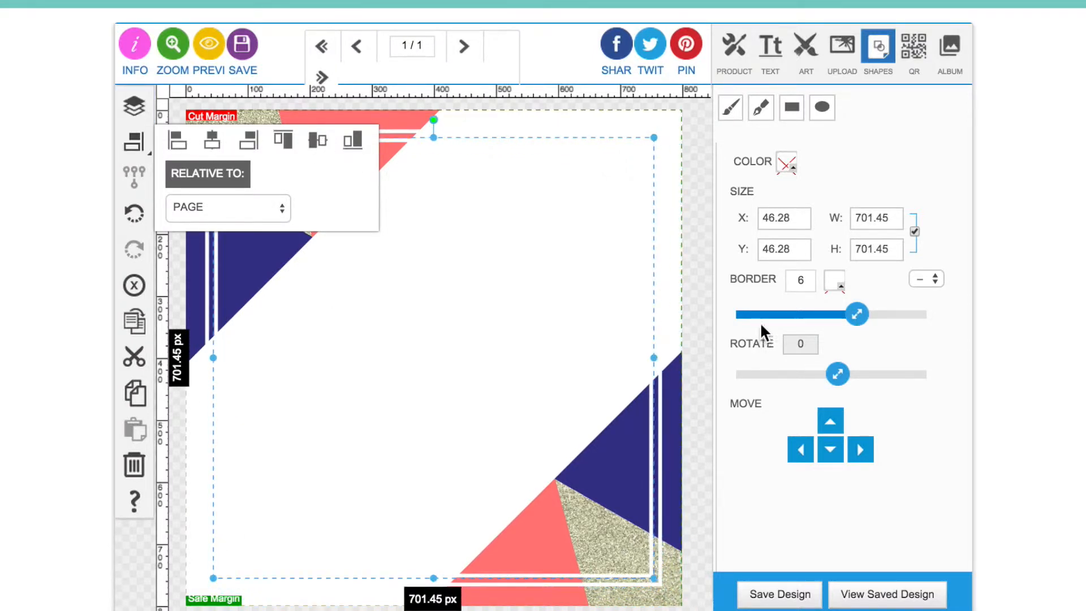
{"action": "left_click_drag", "start_coordinate": [853, 315], "coordinate": [783, 314]}
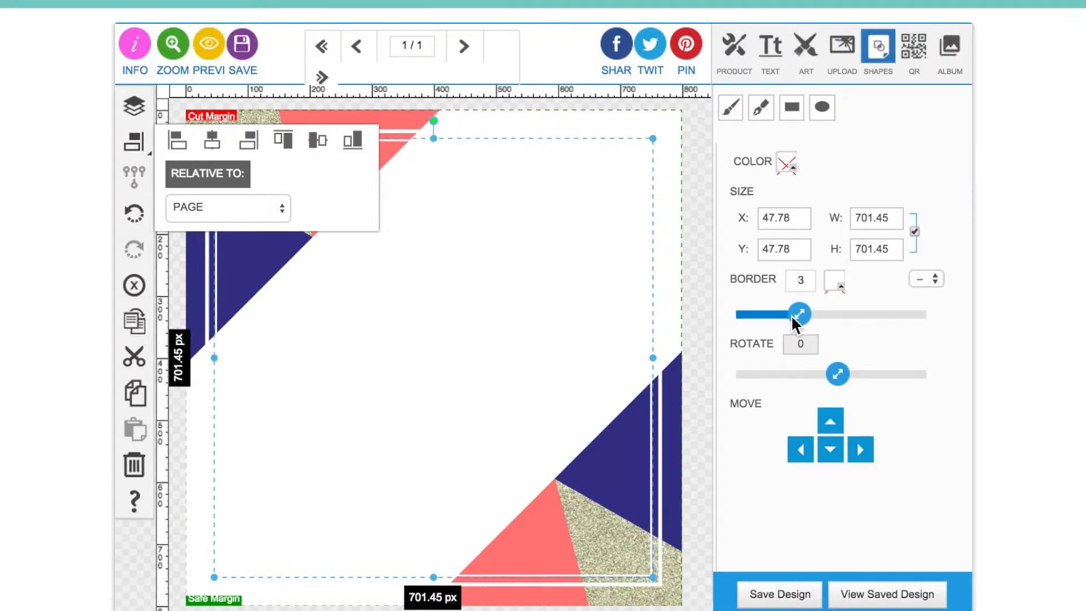
{"action": "left_click", "coordinate": [703, 368]}
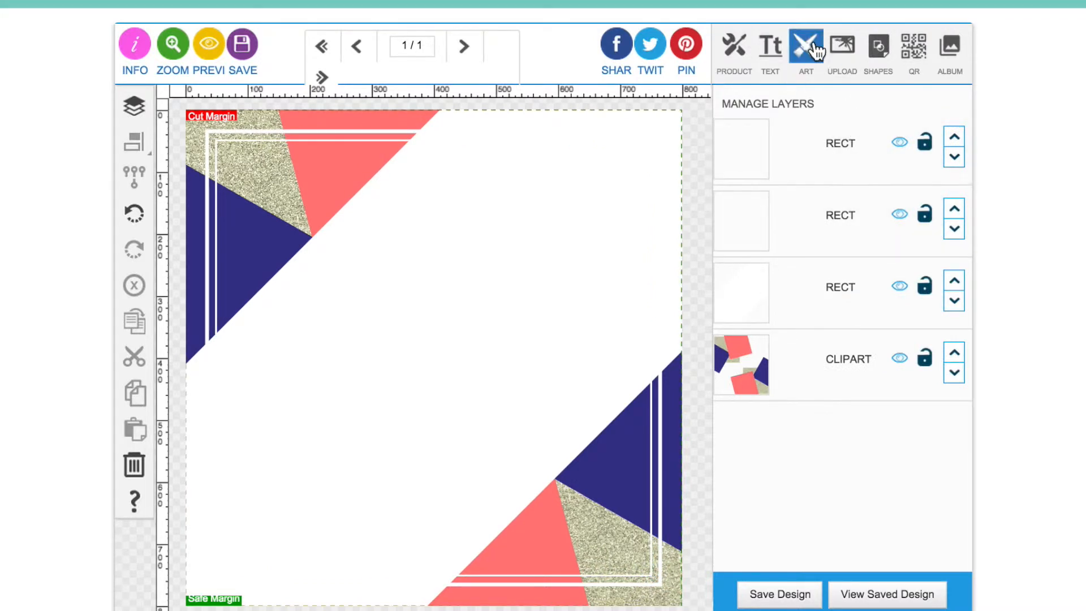
Step: Add the text "OUR" with its curve set to 0, about 163 by 91 px, above the canvas centre
{"action": "left_click", "coordinate": [770, 46]}
{"action": "left_click", "coordinate": [785, 118]}
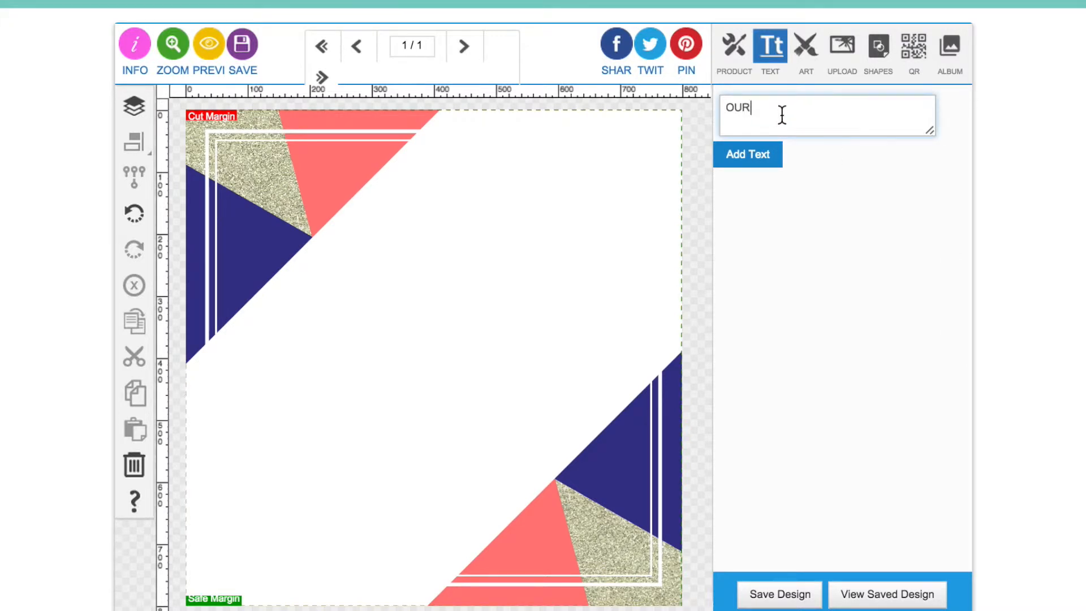
{"action": "left_click", "coordinate": [757, 163]}
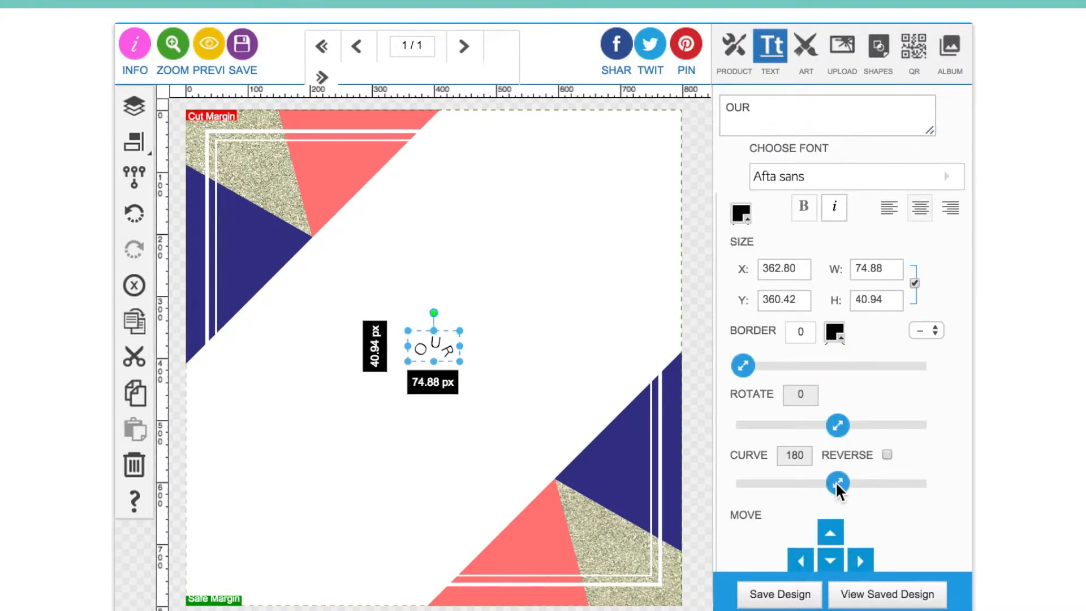
{"action": "left_click_drag", "start_coordinate": [836, 480], "coordinate": [642, 473]}
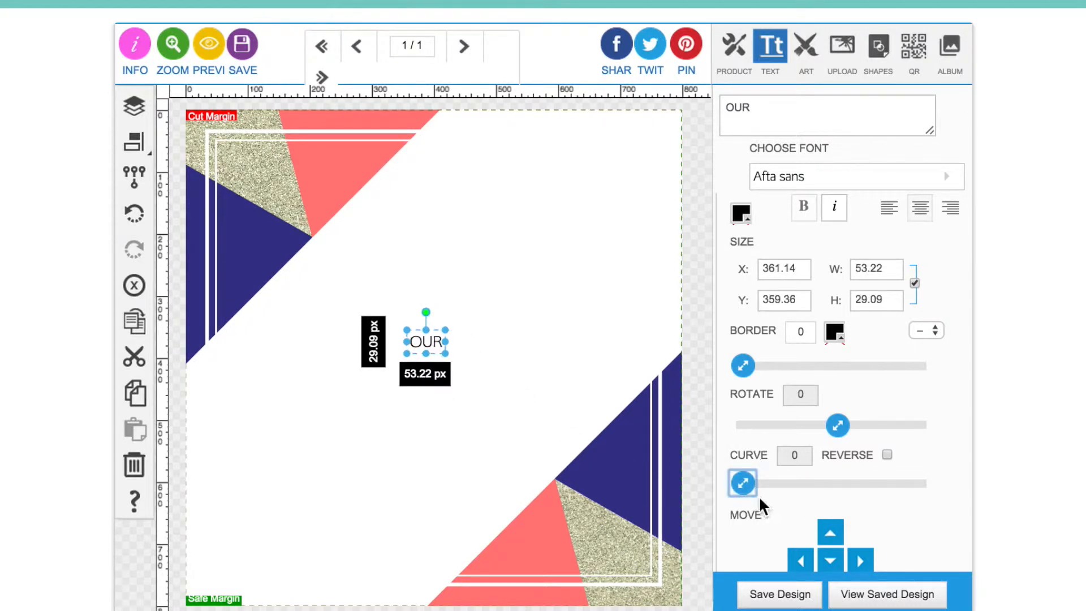
{"action": "left_click_drag", "start_coordinate": [450, 331], "coordinate": [467, 258]}
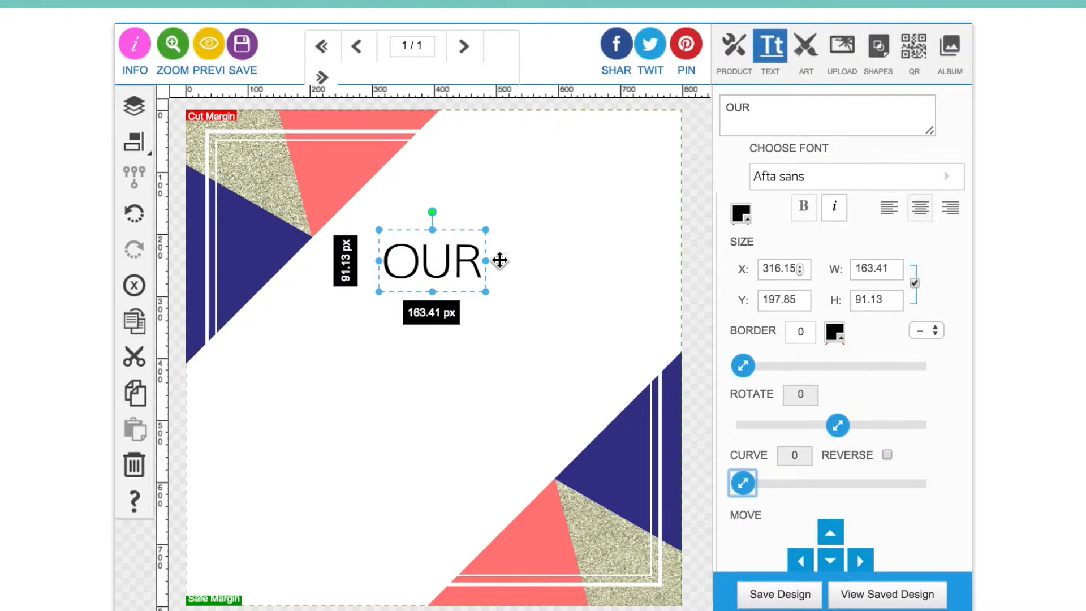
Step: Duplicate the "OUR" text, place the copy directly below it and change its wording to "LIFE IS WHAT"
{"action": "left_click", "coordinate": [135, 321]}
{"action": "left_click_drag", "start_coordinate": [416, 302], "coordinate": [409, 311]}
{"action": "left_click", "coordinate": [743, 106]}
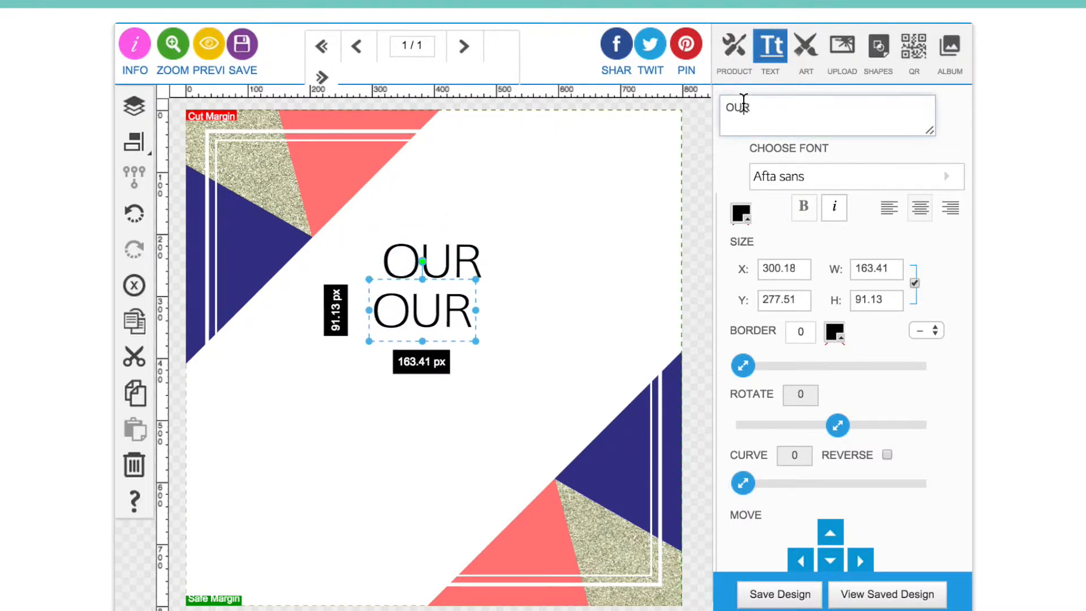
{"action": "type", "text": "LIFE I"}
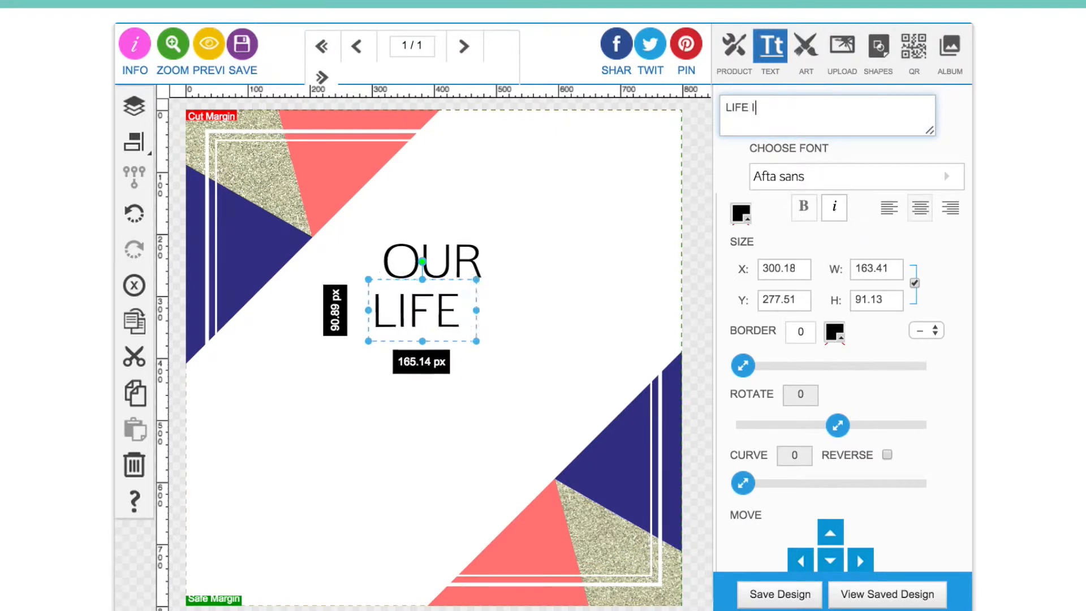
{"action": "type", "text": "S WHAT"}
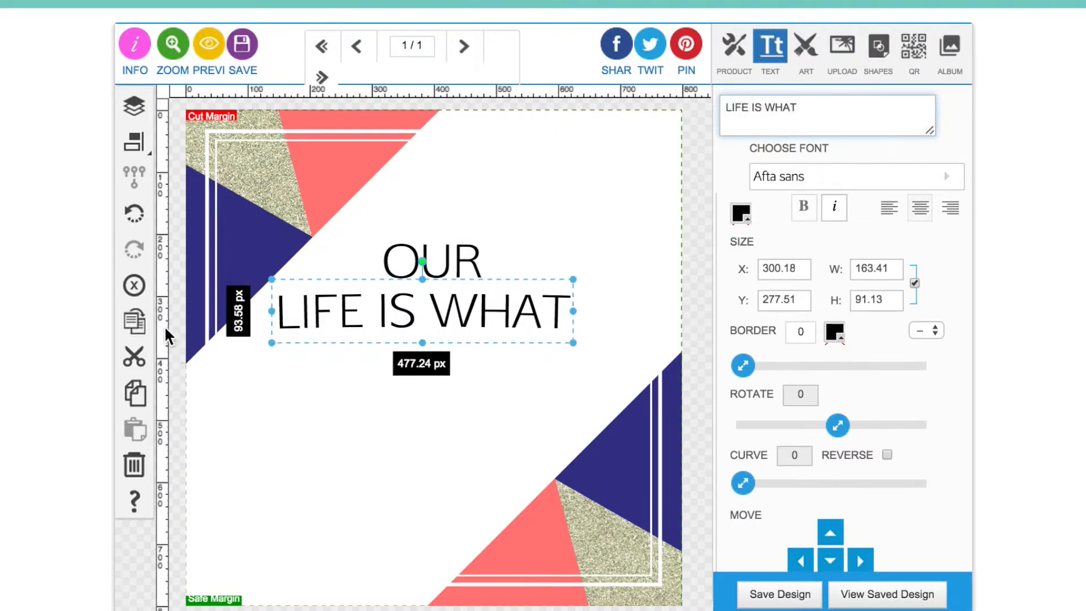
Step: Duplicate the "LIFE IS WHAT" line, place the copy below it and change its wording to "OUR"
{"action": "left_click", "coordinate": [134, 320]}
{"action": "left_click_drag", "start_coordinate": [383, 339], "coordinate": [429, 376]}
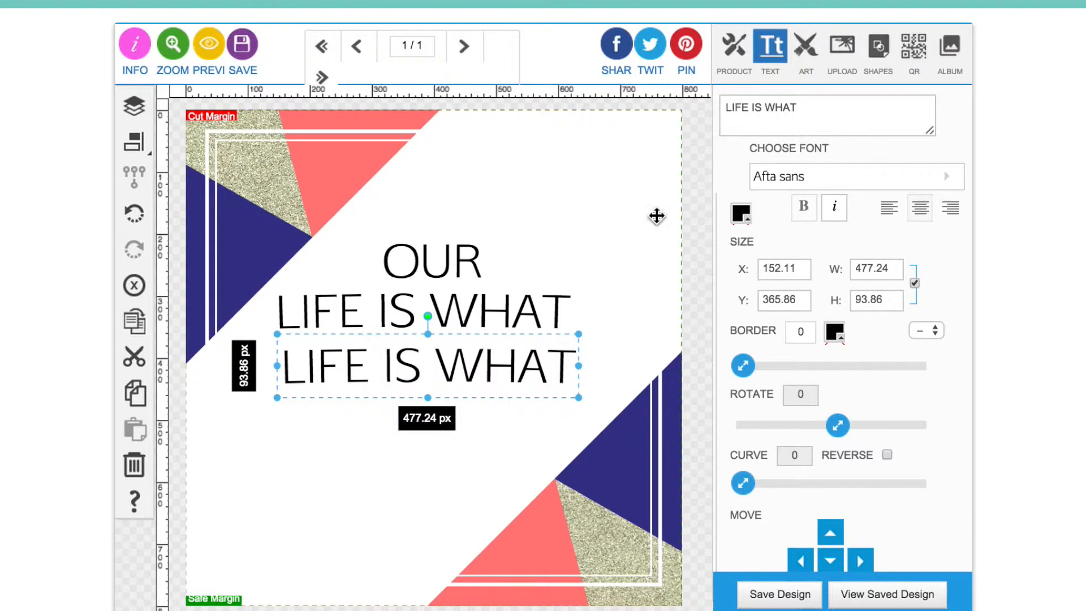
{"action": "triple_click", "coordinate": [771, 108]}
{"action": "type", "text": "OUR"}
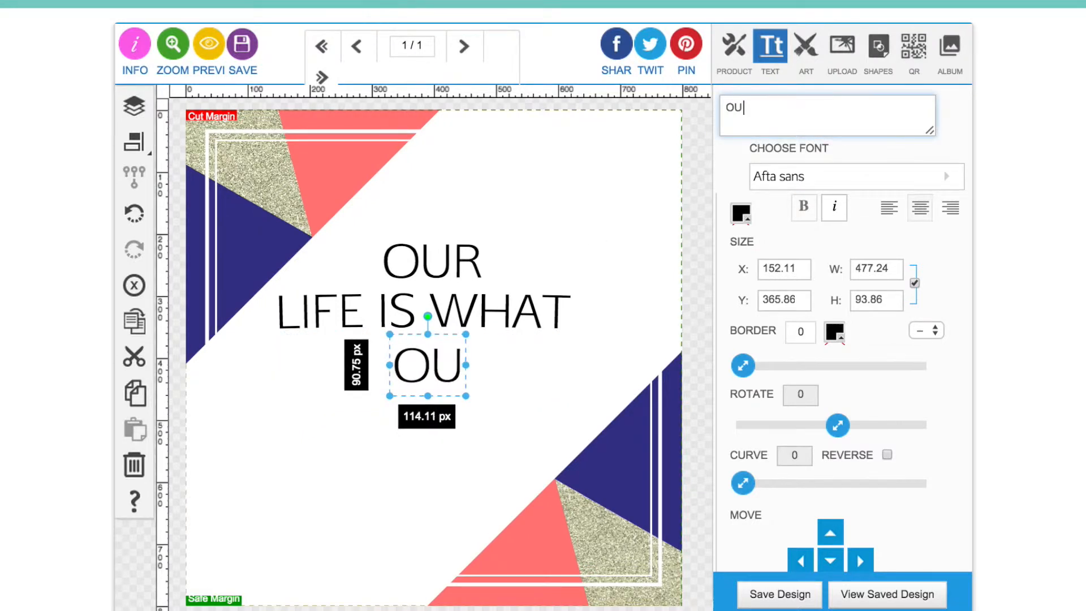
Step: Duplicate the lower "OUR" line, place the copy beneath it and change its wording to "THOUGHT"
{"action": "left_click", "coordinate": [135, 321]}
{"action": "left_click_drag", "start_coordinate": [447, 384], "coordinate": [419, 410]}
{"action": "double_click", "coordinate": [748, 112]}
{"action": "type", "text": "THOUGH"}
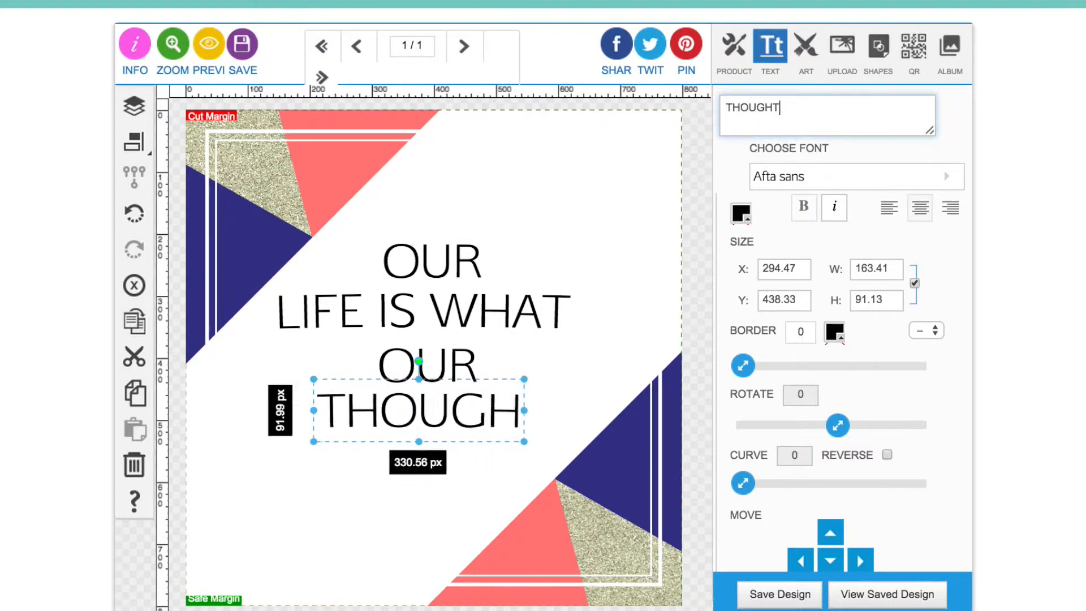
{"action": "type", "text": "T"}
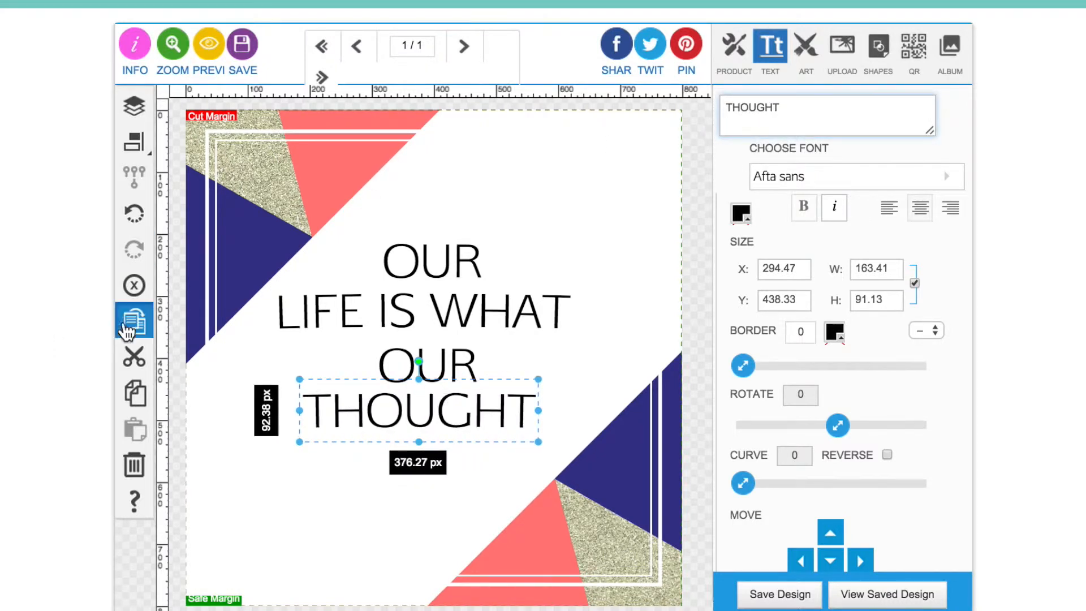
Step: Duplicate the "THOUGHT" line, place the copy beneath it and change its wording to "make it"
{"action": "left_click", "coordinate": [134, 320]}
{"action": "left_click_drag", "start_coordinate": [372, 447], "coordinate": [337, 489]}
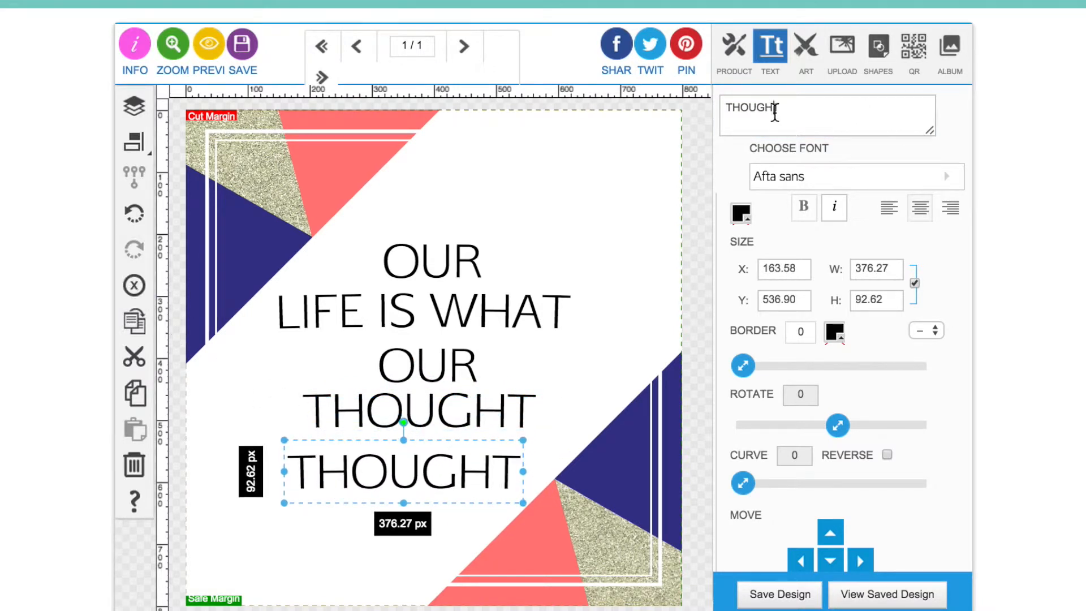
{"action": "double_click", "coordinate": [775, 111]}
{"action": "type", "text": "make it"}
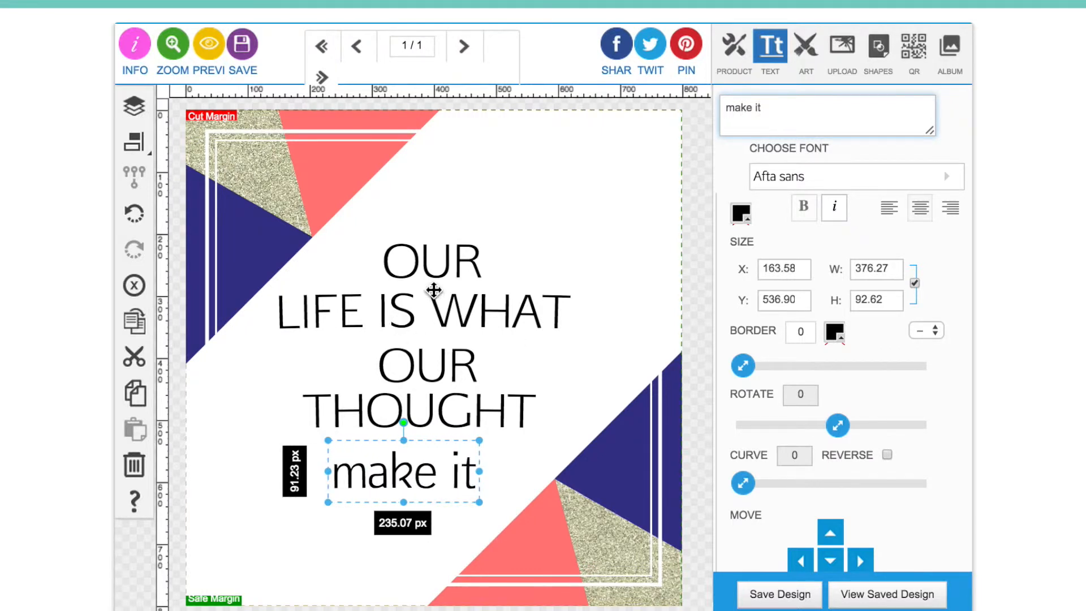
Step: Change the font of the top "OUR" line to Gingerbuck
{"action": "left_click", "coordinate": [439, 255]}
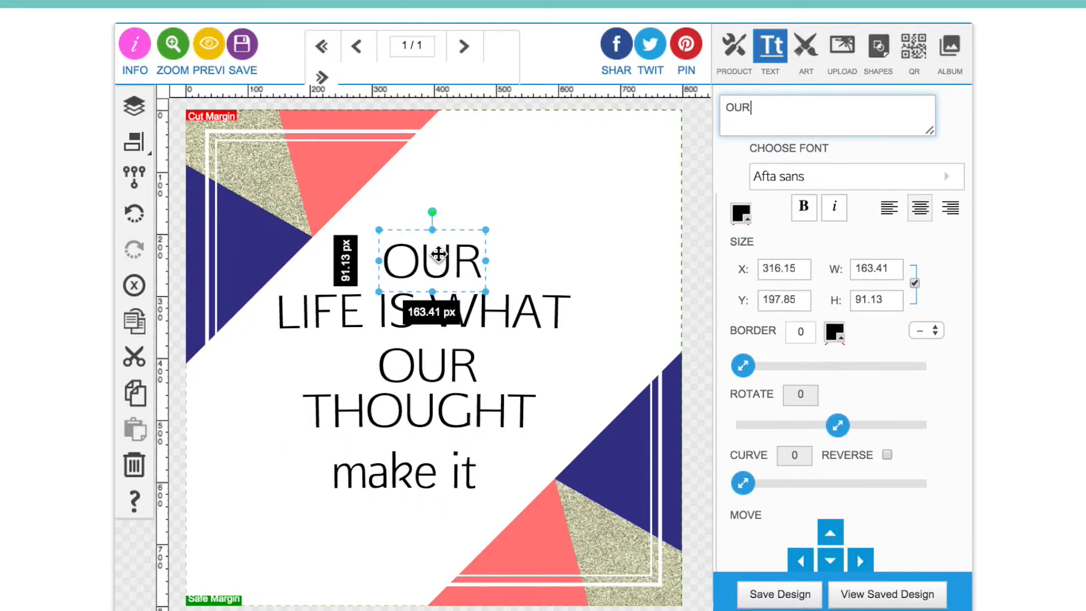
{"action": "left_click", "coordinate": [795, 178]}
{"action": "scroll", "coordinate": [831, 266], "scroll_direction": "down", "scroll_amount": 3}
{"action": "scroll", "coordinate": [838, 249], "scroll_direction": "down", "scroll_amount": 5}
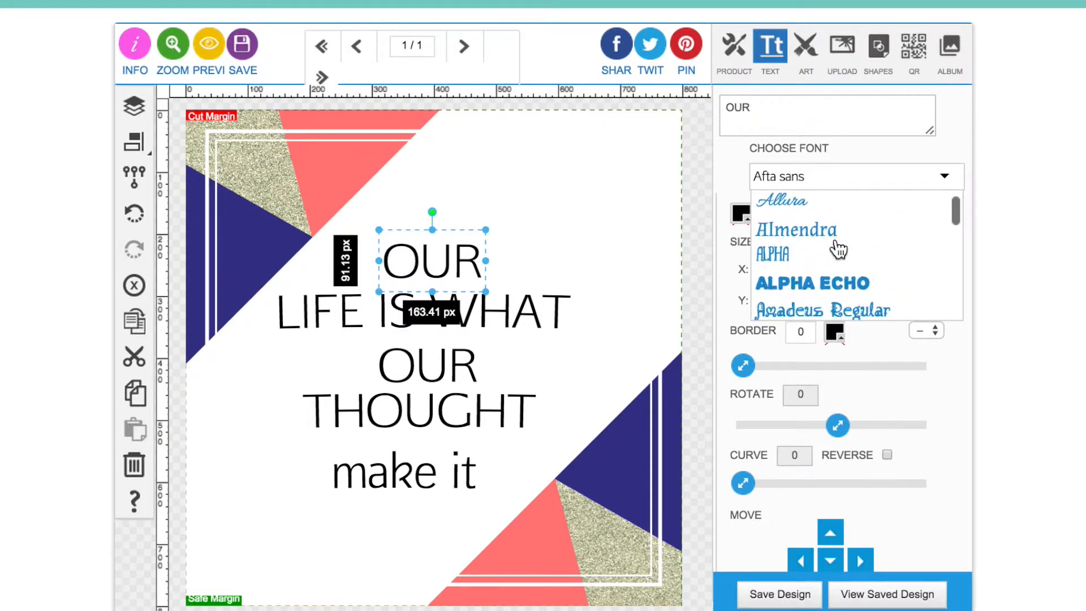
{"action": "scroll", "coordinate": [839, 249], "scroll_direction": "down", "scroll_amount": 8}
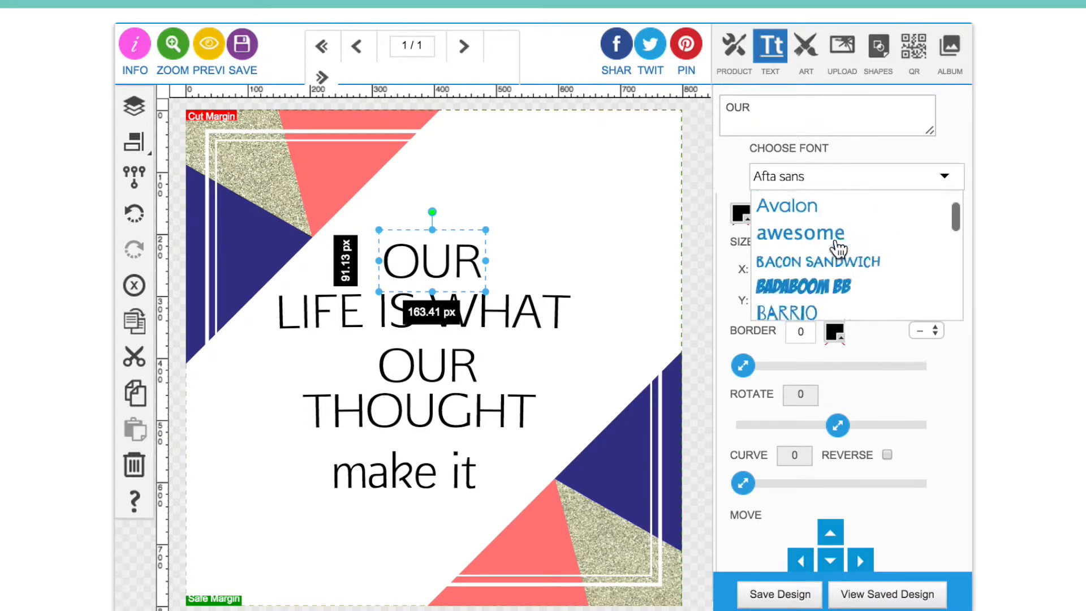
{"action": "scroll", "coordinate": [839, 249], "scroll_direction": "down", "scroll_amount": 8}
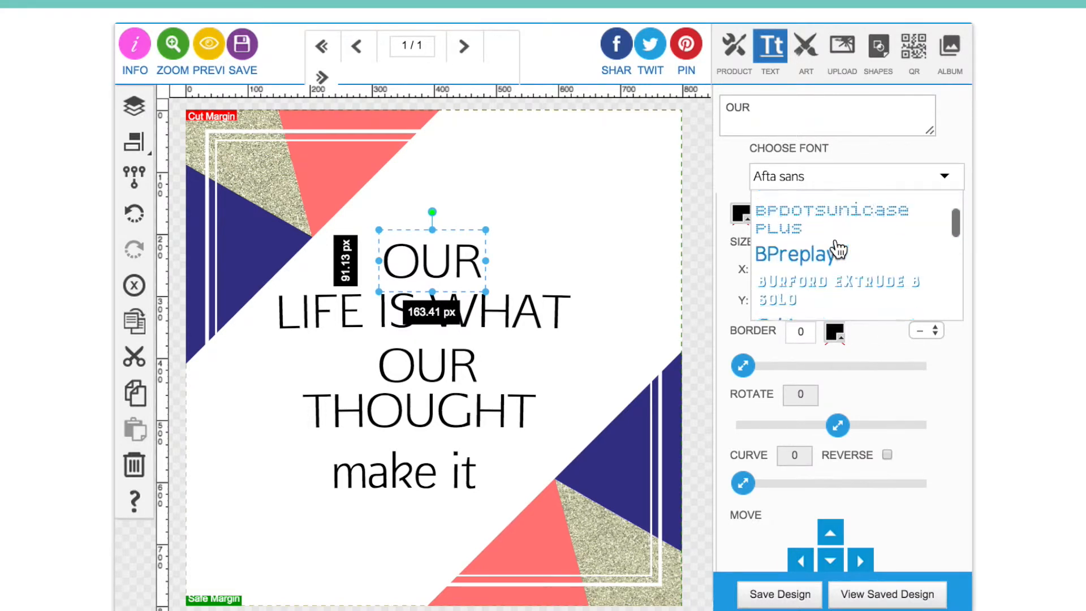
{"action": "scroll", "coordinate": [838, 249], "scroll_direction": "down", "scroll_amount": 8}
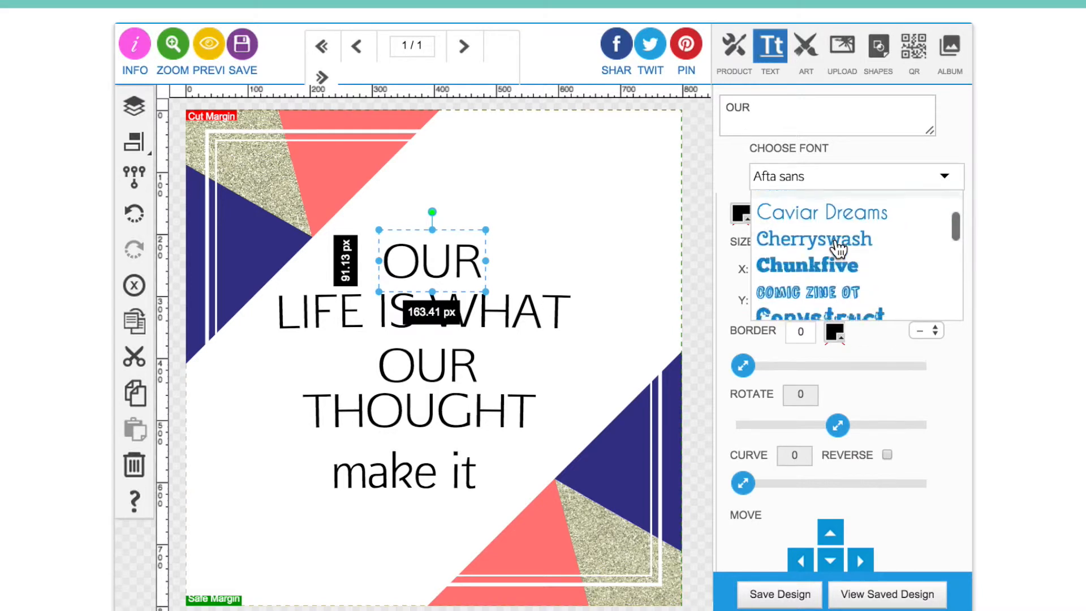
{"action": "scroll", "coordinate": [839, 249], "scroll_direction": "down", "scroll_amount": 8}
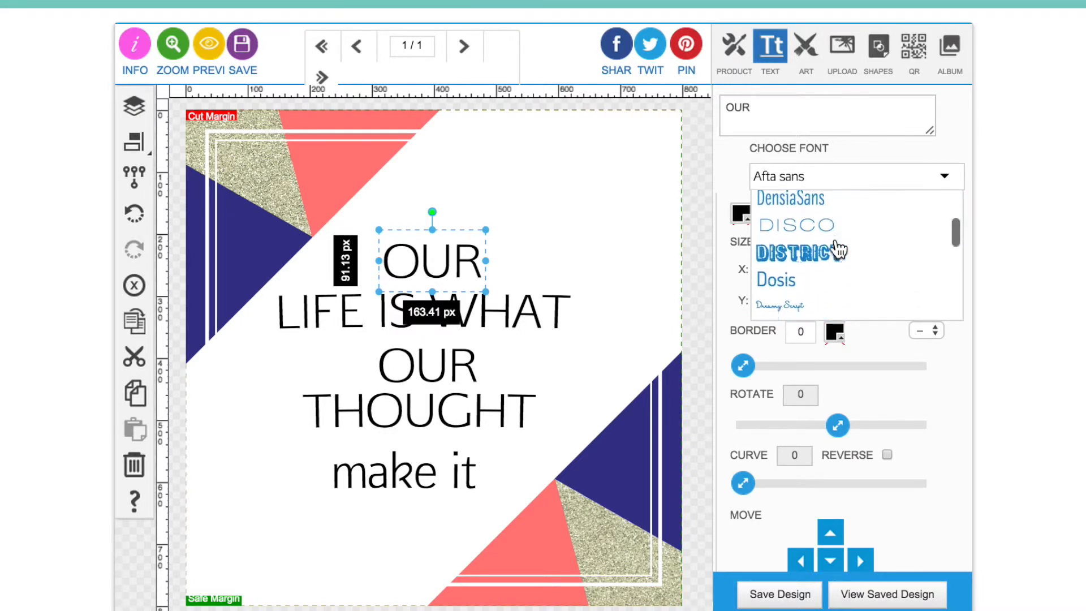
{"action": "scroll", "coordinate": [839, 249], "scroll_direction": "down", "scroll_amount": 8}
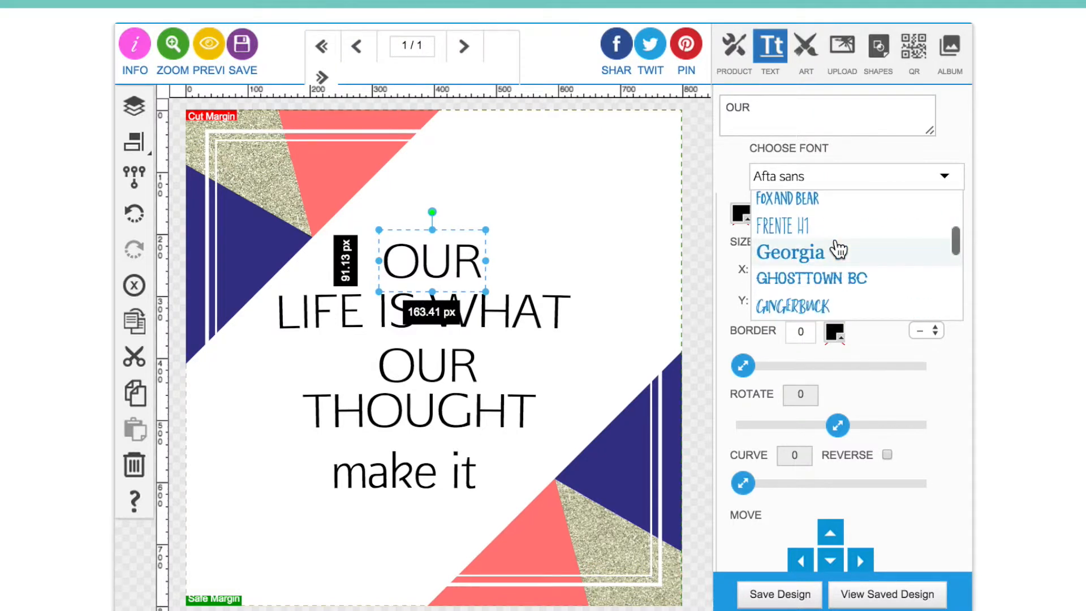
{"action": "left_click", "coordinate": [800, 305]}
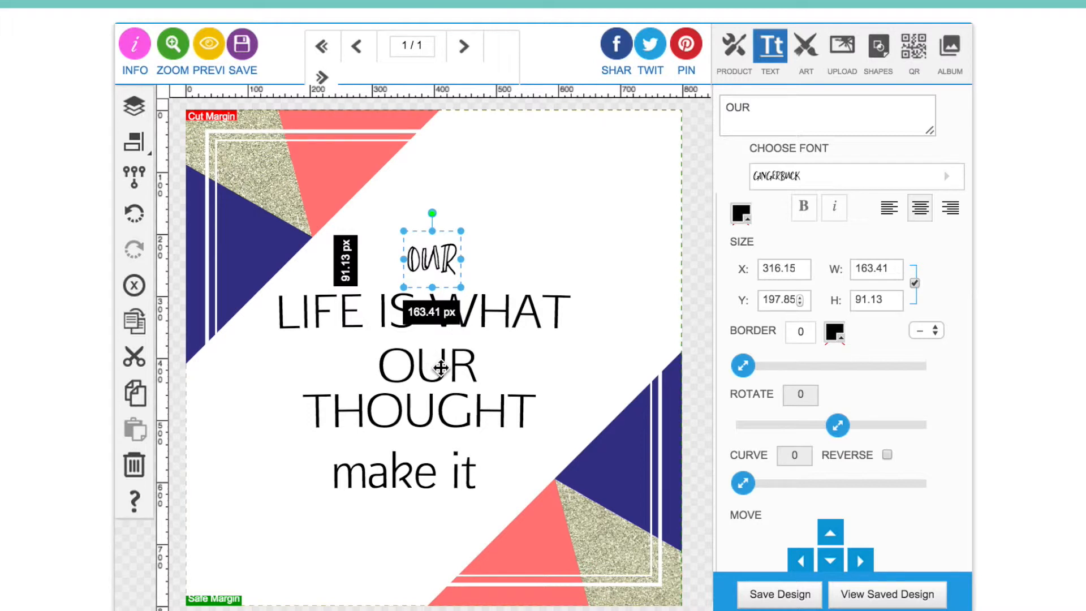
Step: Replace the lower "OUR" with a duplicate of the Gingerbuck "OUR", placed between "LIFE IS WHAT" and "THOUGHT"
{"action": "left_click", "coordinate": [441, 368]}
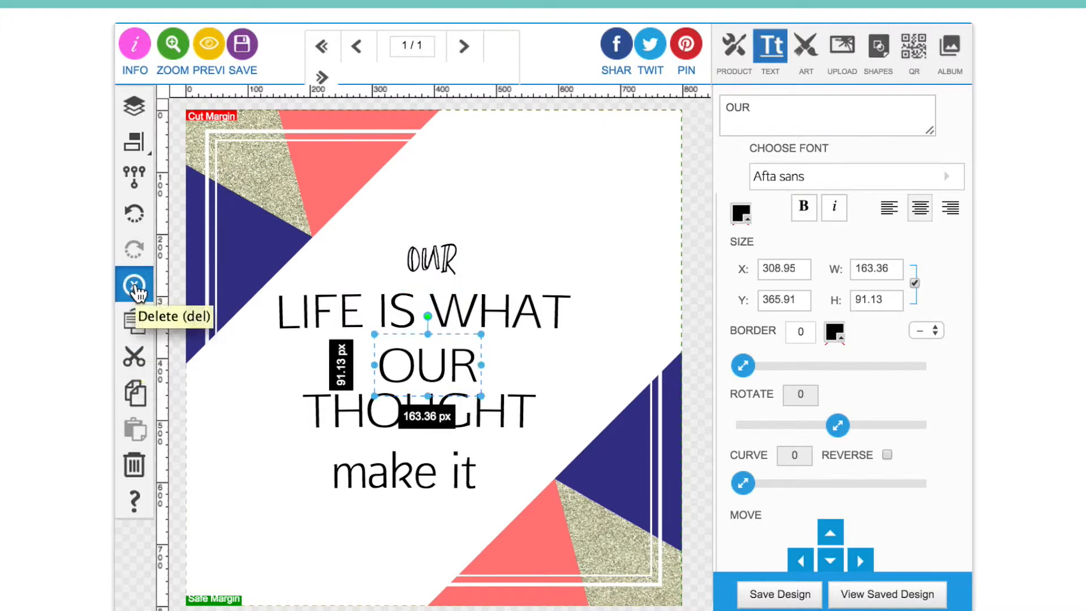
{"action": "left_click", "coordinate": [135, 286]}
{"action": "left_click", "coordinate": [432, 266]}
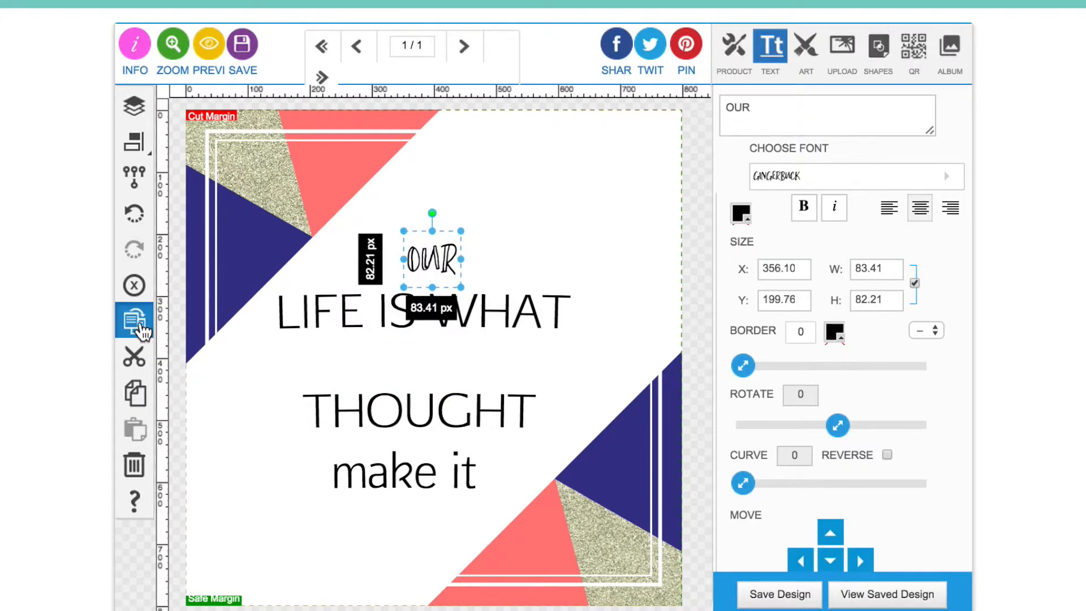
{"action": "left_click", "coordinate": [135, 321]}
{"action": "left_click_drag", "start_coordinate": [447, 281], "coordinate": [436, 364]}
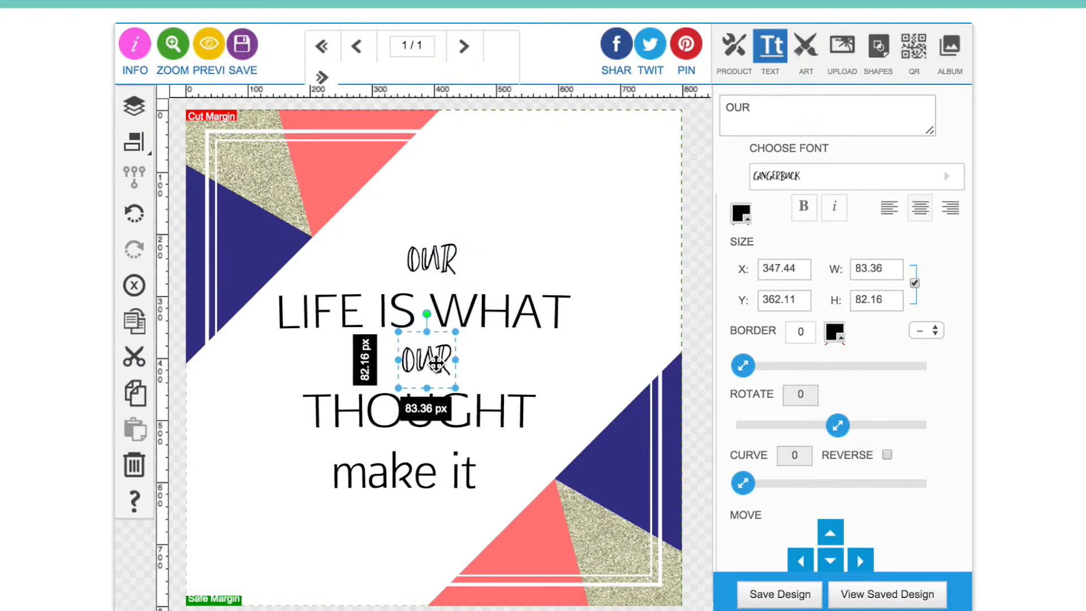
Step: Change the font of the "LIFE IS WHAT" line to Fish and Chips
{"action": "left_click", "coordinate": [510, 311]}
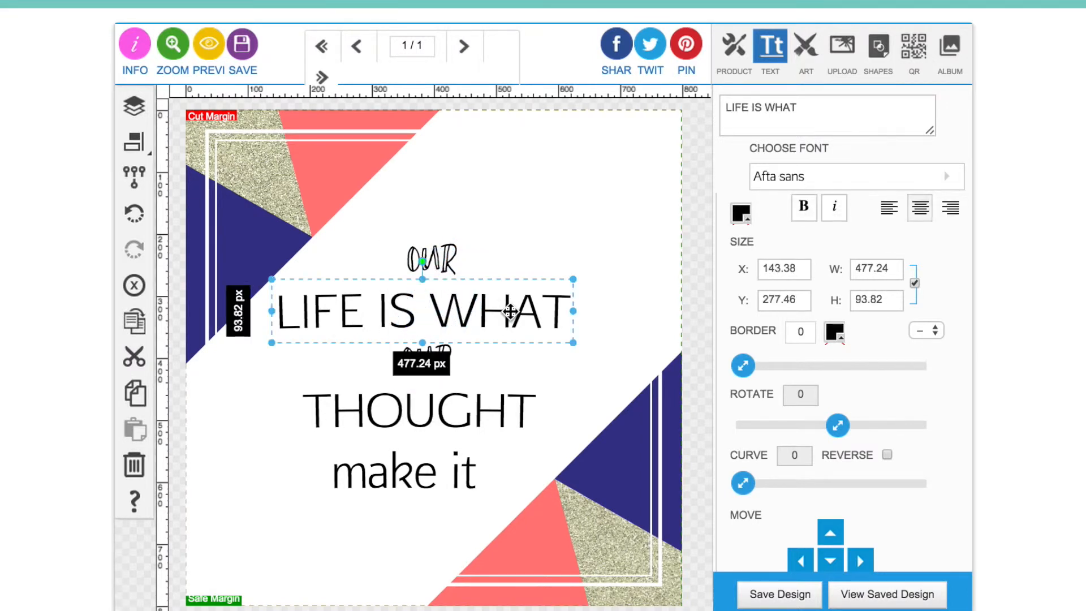
{"action": "left_click", "coordinate": [816, 184]}
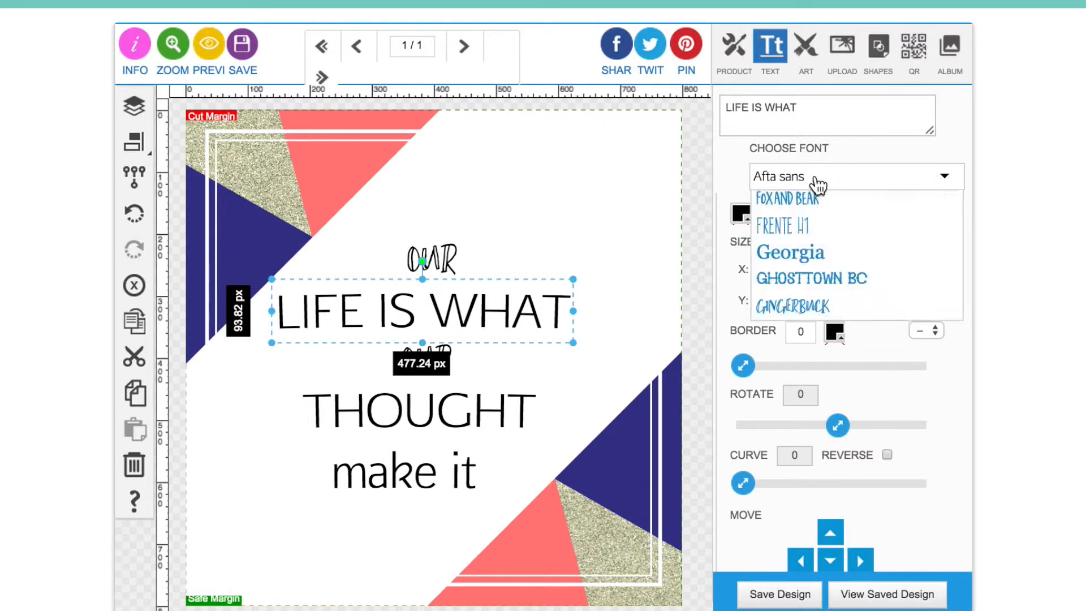
{"action": "scroll", "coordinate": [820, 250], "scroll_direction": "up", "scroll_amount": 3}
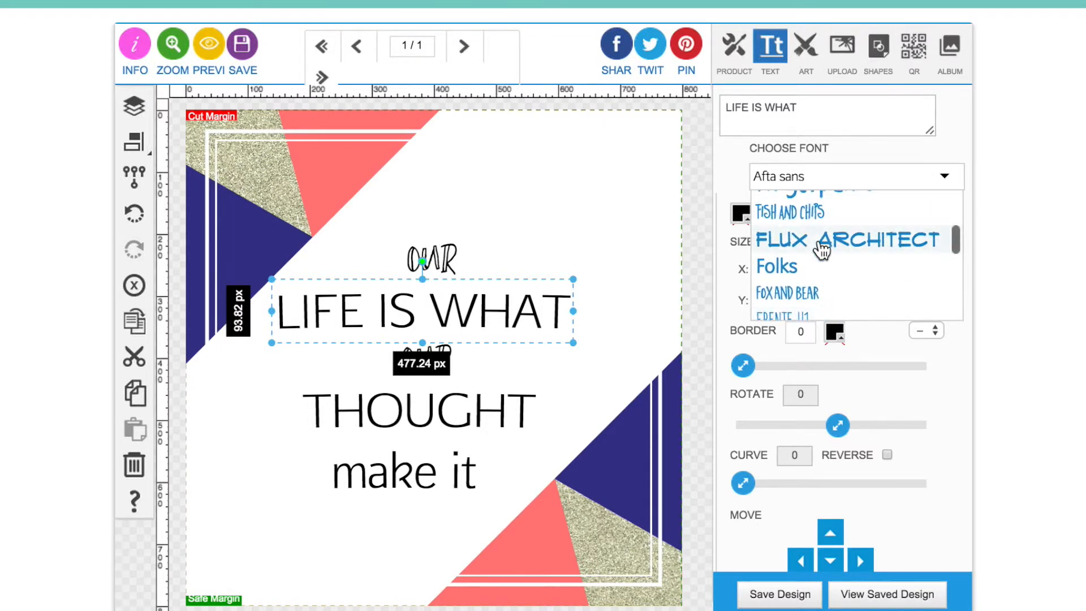
{"action": "left_click", "coordinate": [820, 242]}
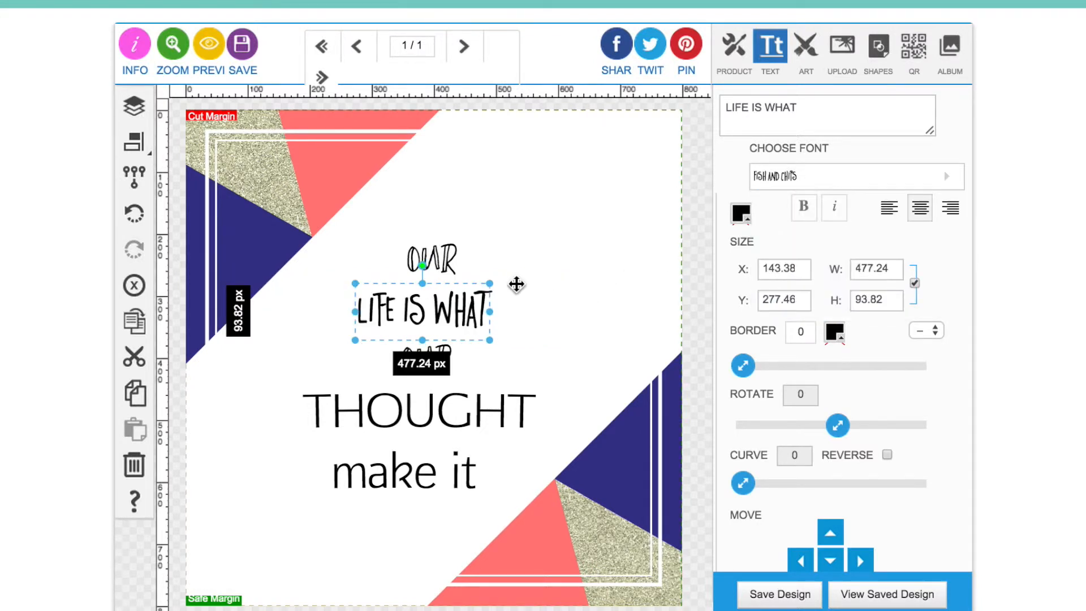
Step: Change the wording "THOUGHT" to "THOUGHTS" and set its font to Faith and Glory Two
{"action": "left_click", "coordinate": [464, 416]}
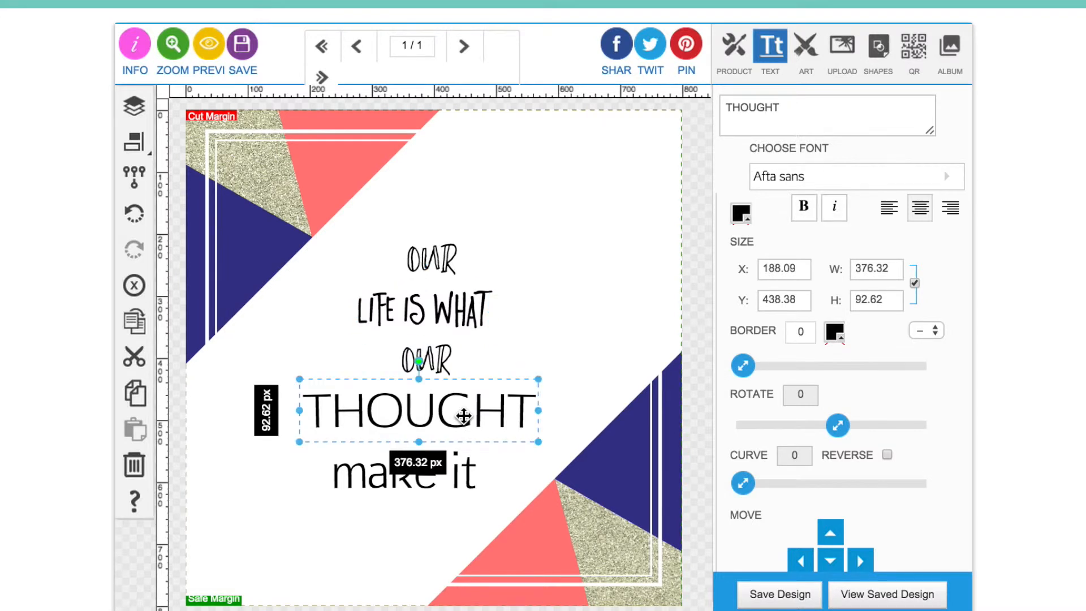
{"action": "left_click", "coordinate": [841, 106]}
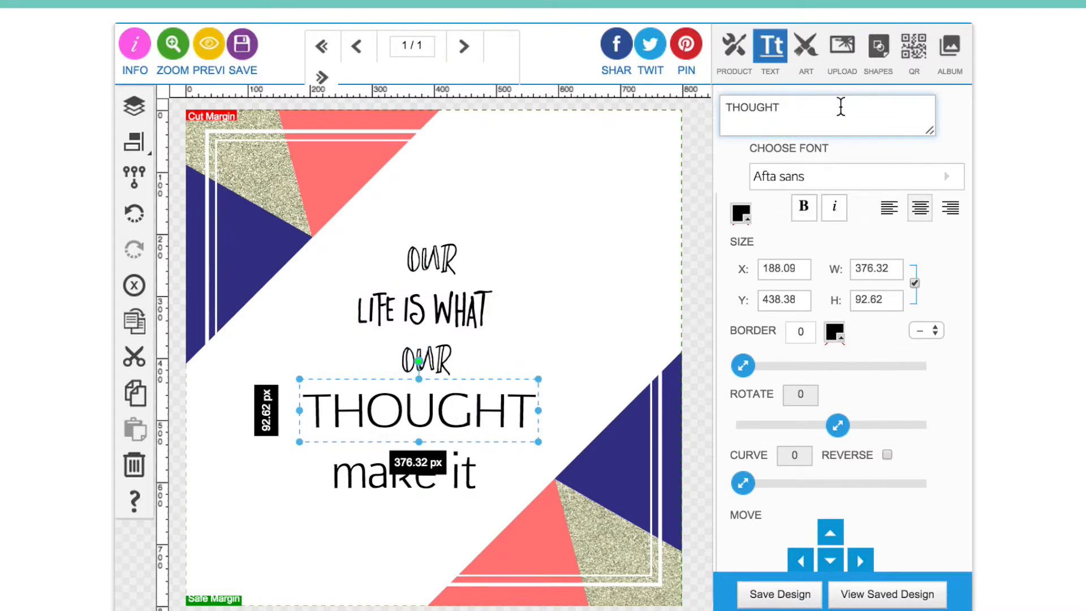
{"action": "type", "text": "S"}
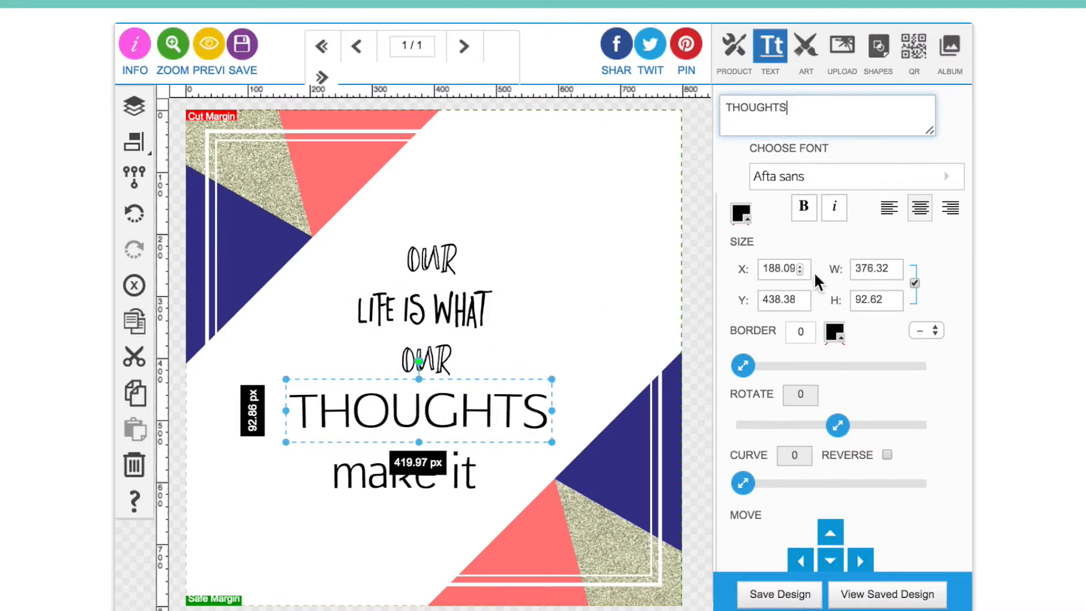
{"action": "left_click", "coordinate": [818, 181]}
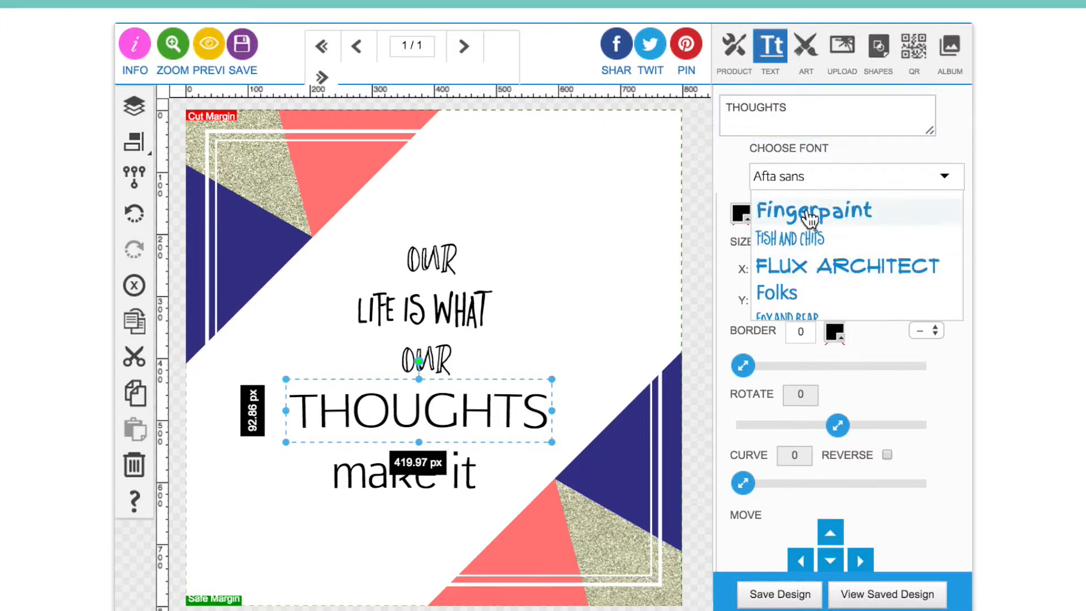
{"action": "scroll", "coordinate": [809, 255], "scroll_direction": "down", "scroll_amount": 2}
{"action": "scroll", "coordinate": [809, 256], "scroll_direction": "down", "scroll_amount": 3}
{"action": "scroll", "coordinate": [808, 256], "scroll_direction": "up", "scroll_amount": 5}
{"action": "scroll", "coordinate": [809, 256], "scroll_direction": "up", "scroll_amount": 1}
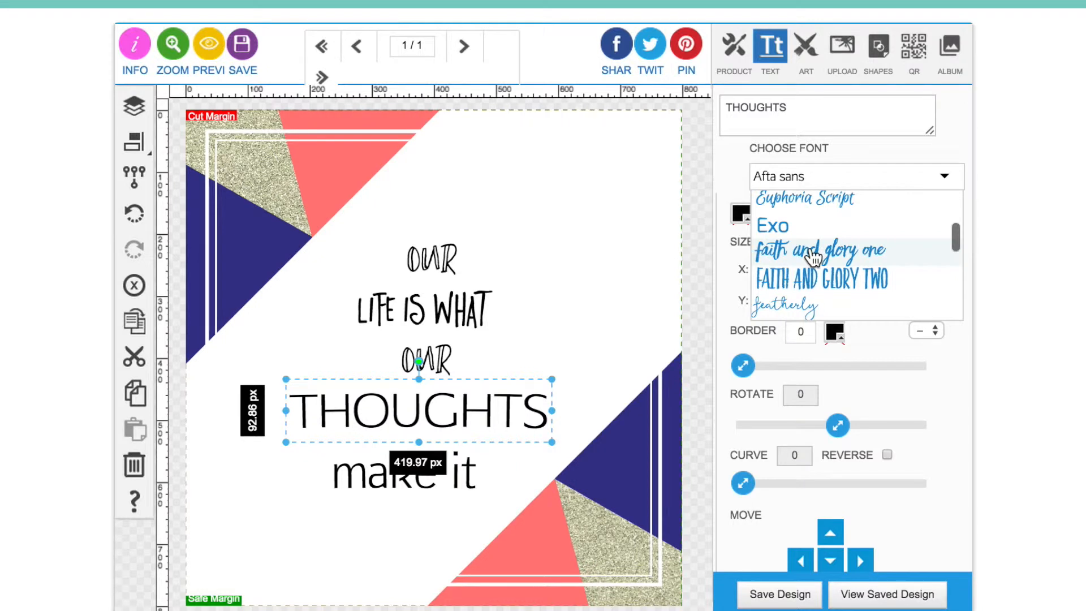
{"action": "left_click", "coordinate": [816, 278]}
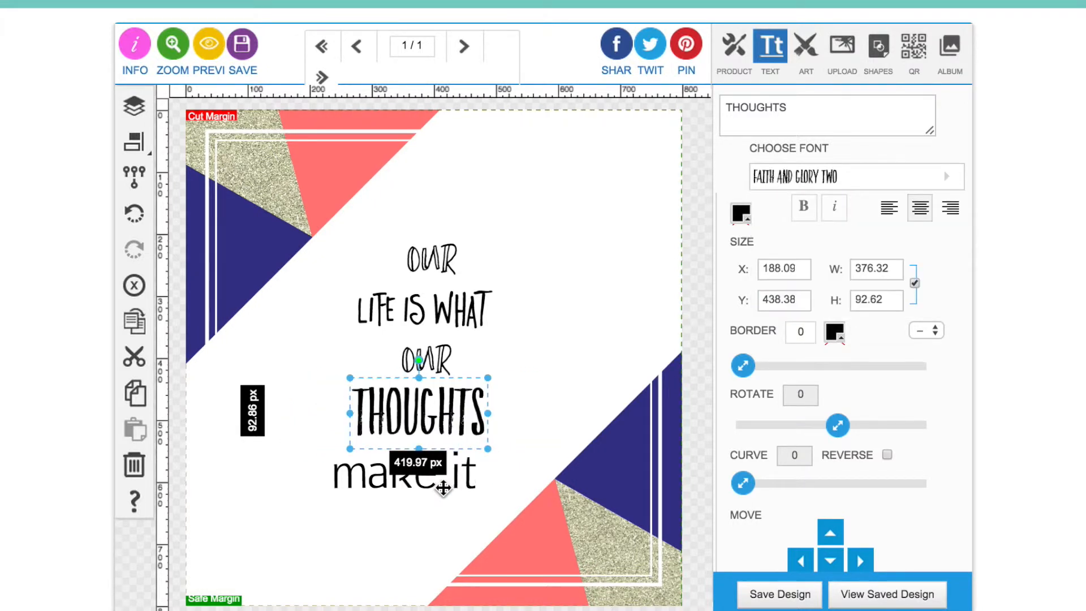
Step: Change the font of the "make it" line to Faith and Glory One
{"action": "left_click", "coordinate": [444, 479]}
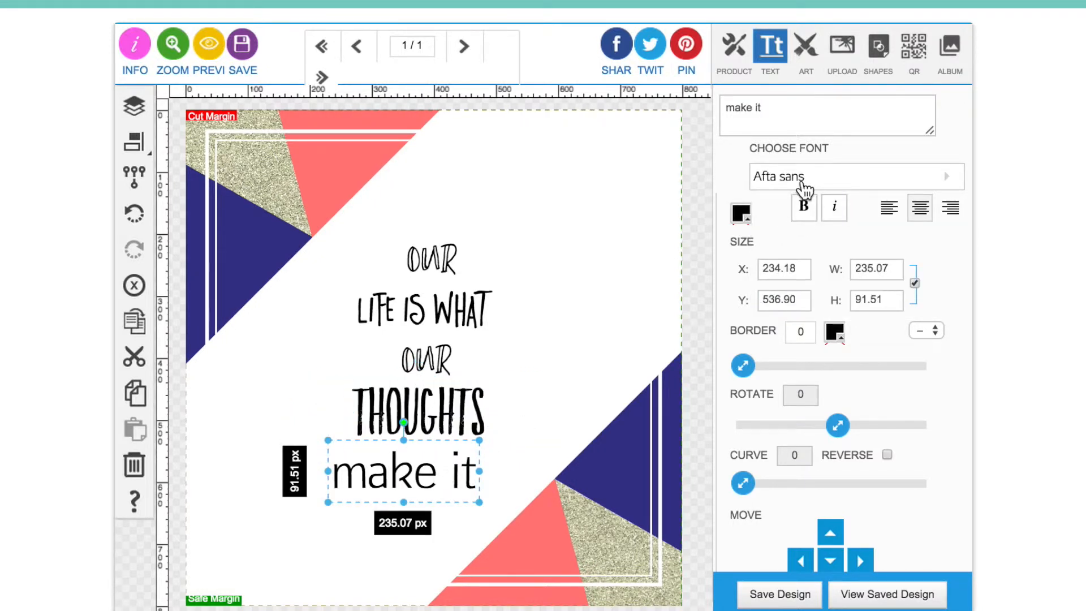
{"action": "left_click", "coordinate": [802, 181]}
{"action": "left_click", "coordinate": [804, 256]}
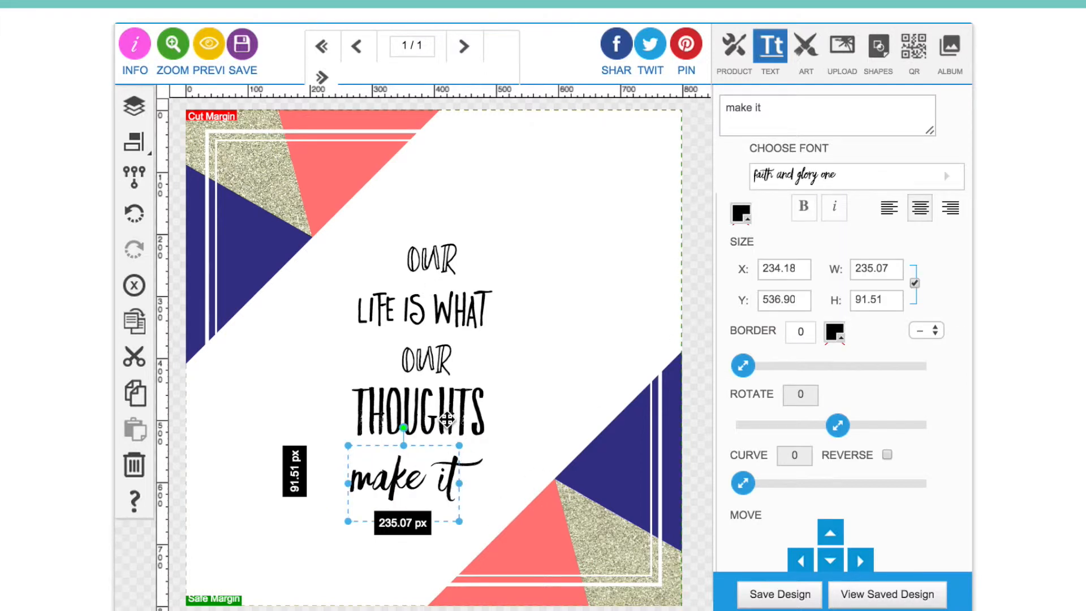
Step: Group the five text lines, enlarge the group to about 290 by 609 px and centre it vertically on the canvas
{"action": "left_click", "coordinate": [447, 418]}
{"action": "left_click", "coordinate": [430, 263]}
{"action": "left_click", "coordinate": [135, 176]}
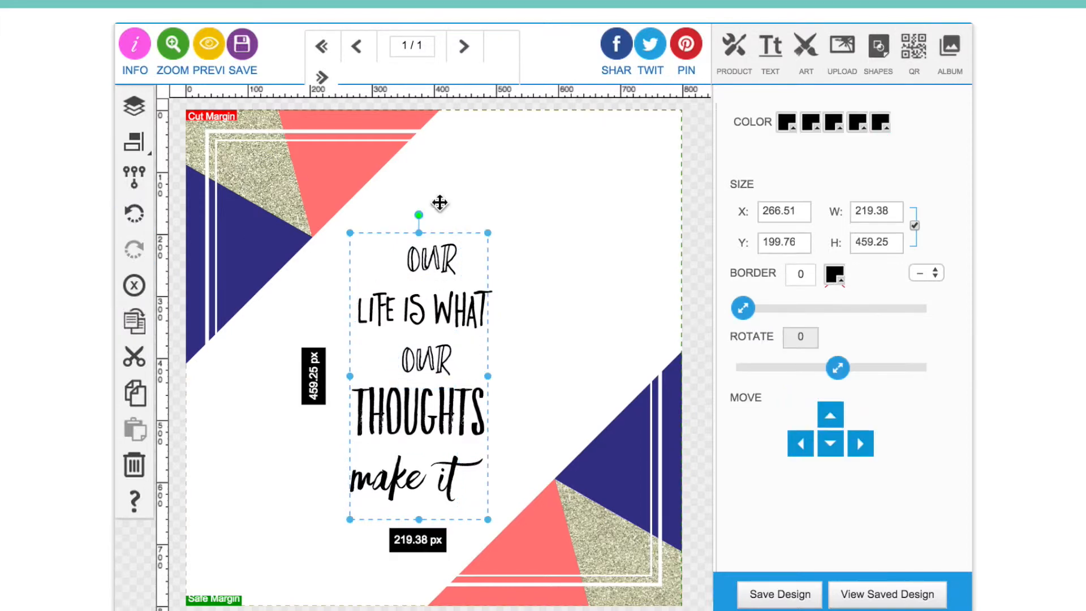
{"action": "left_click_drag", "start_coordinate": [489, 233], "coordinate": [531, 179]}
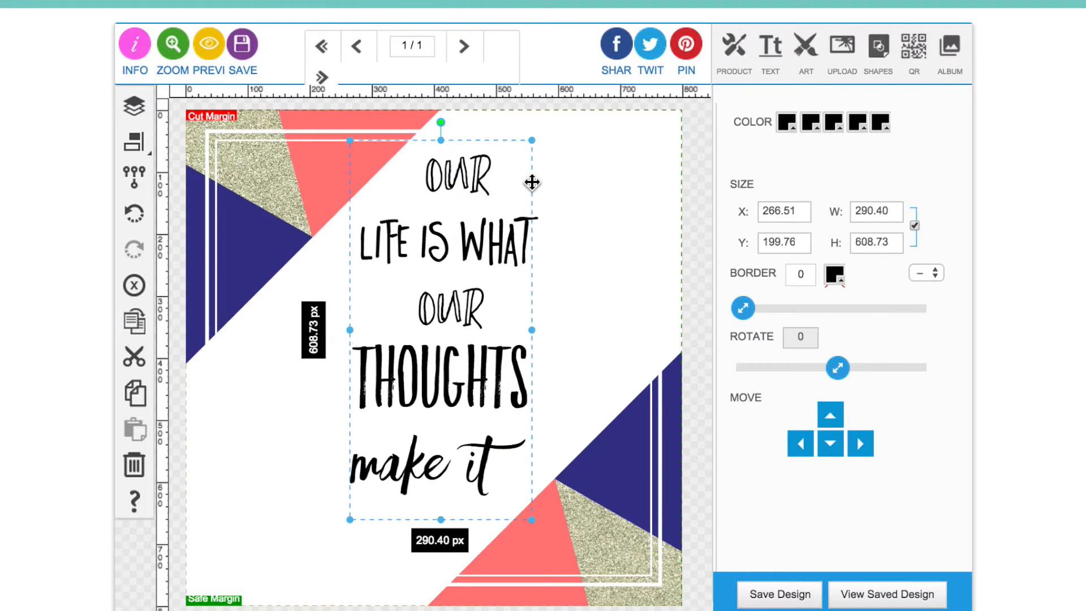
{"action": "left_click_drag", "start_coordinate": [479, 247], "coordinate": [480, 268]}
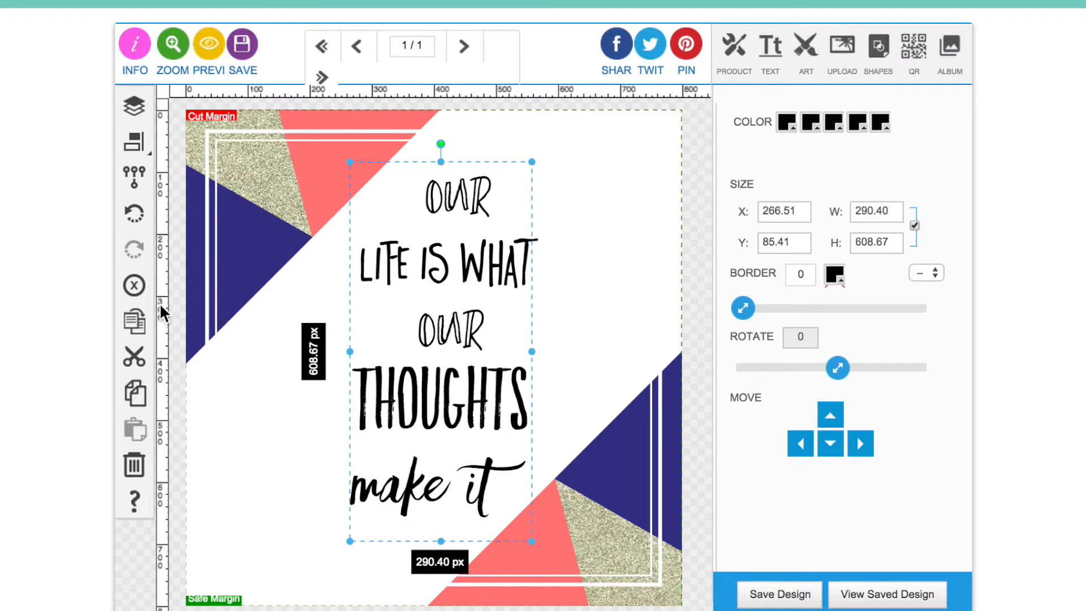
Step: Ungroup the text lines and move the top "OUR", "LIFE IS WHAT" and "THOUGHTS" closer to the middle "OUR"
{"action": "left_click", "coordinate": [132, 189]}
{"action": "left_click", "coordinate": [631, 286]}
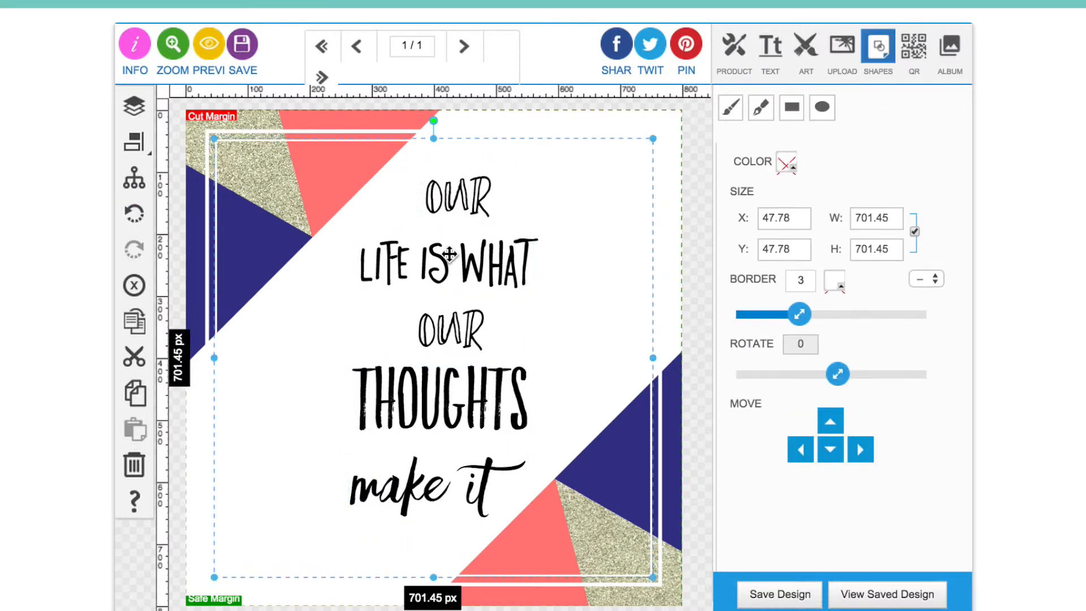
{"action": "left_click", "coordinate": [446, 218]}
{"action": "left_click_drag", "start_coordinate": [446, 219], "coordinate": [446, 224]}
{"action": "left_click_drag", "start_coordinate": [477, 383], "coordinate": [477, 368]}
{"action": "left_click", "coordinate": [478, 338]}
{"action": "left_click", "coordinate": [478, 281]}
{"action": "left_click_drag", "start_coordinate": [478, 282], "coordinate": [478, 300]}
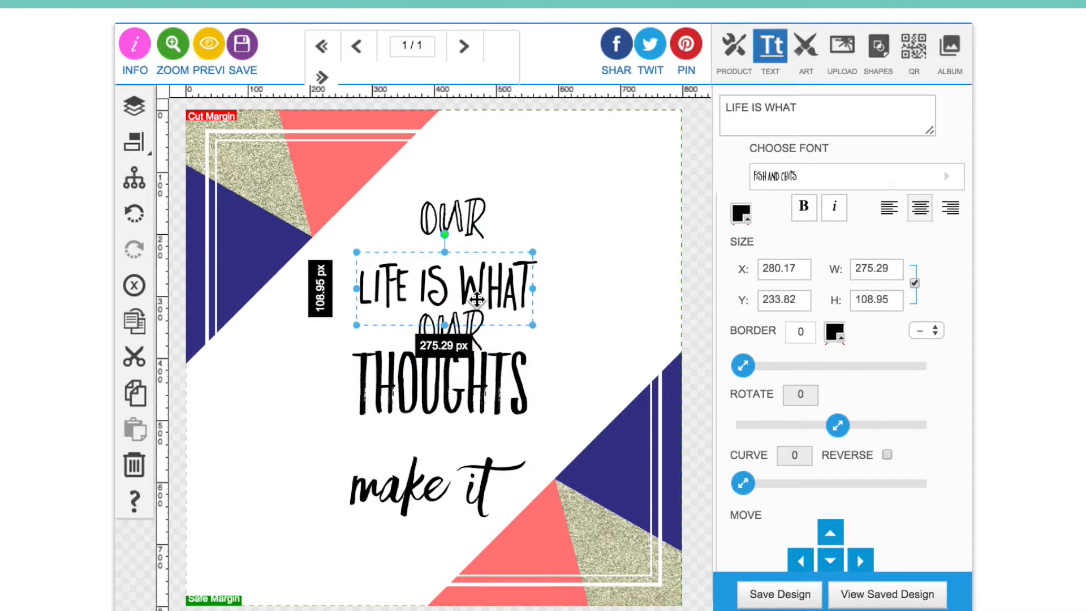
{"action": "left_click", "coordinate": [467, 224]}
{"action": "left_click_drag", "start_coordinate": [467, 225], "coordinate": [457, 249]}
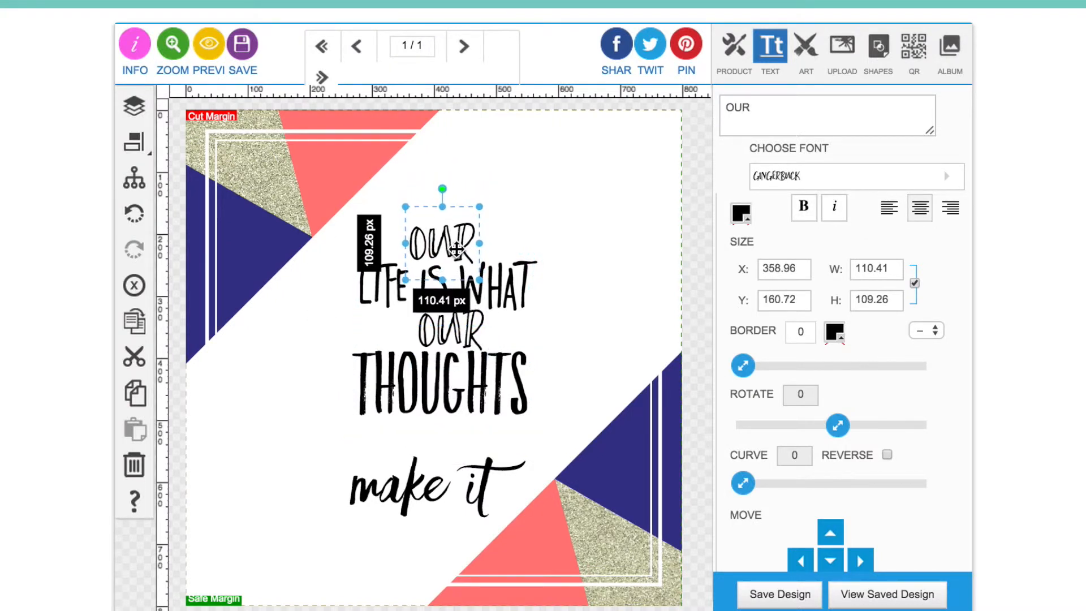
Step: Stagger the lines along the diagonal band, shifting "LIFE IS WHAT" right, the lower "OUR" and "THOUGHTS" left, and "make it" up-left beneath "THOUGHTS"
{"action": "left_click", "coordinate": [587, 235]}
{"action": "left_click_drag", "start_coordinate": [515, 294], "coordinate": [520, 298]}
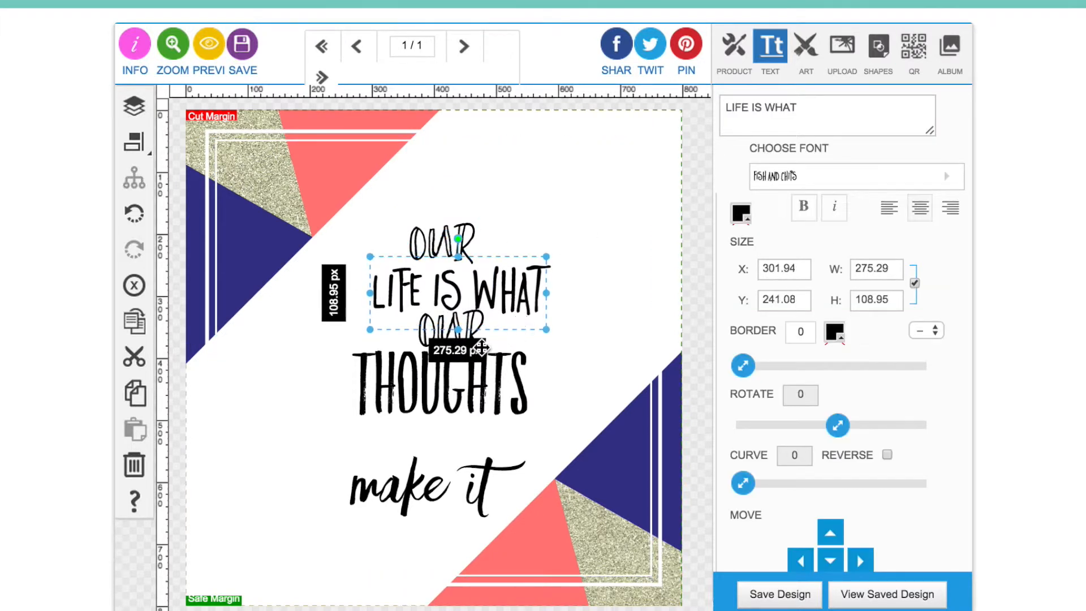
{"action": "left_click_drag", "start_coordinate": [478, 340], "coordinate": [470, 354]}
{"action": "left_click_drag", "start_coordinate": [498, 399], "coordinate": [488, 414]}
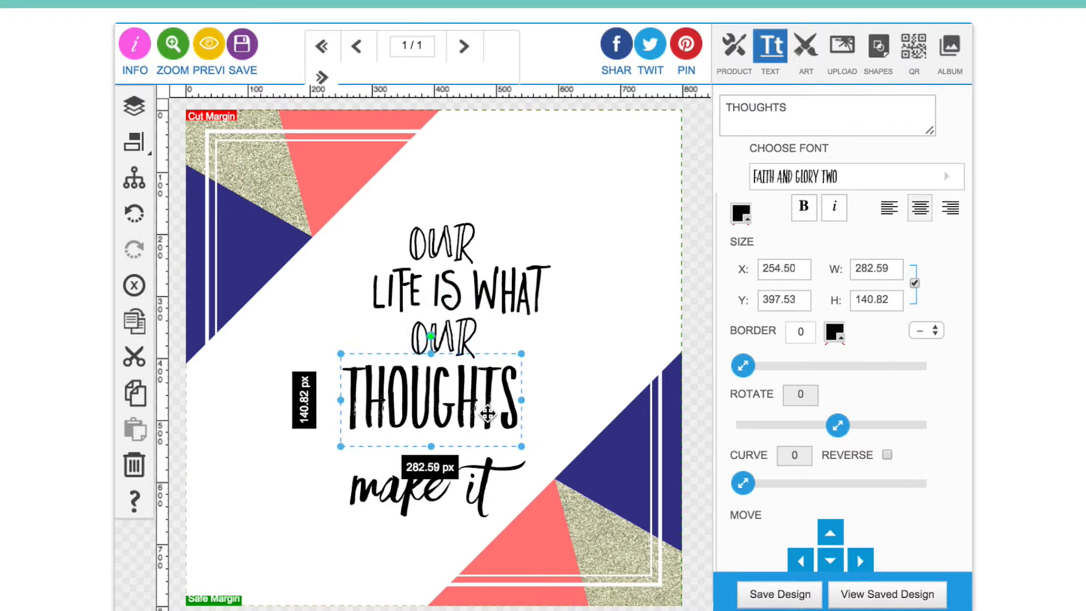
{"action": "left_click", "coordinate": [699, 294]}
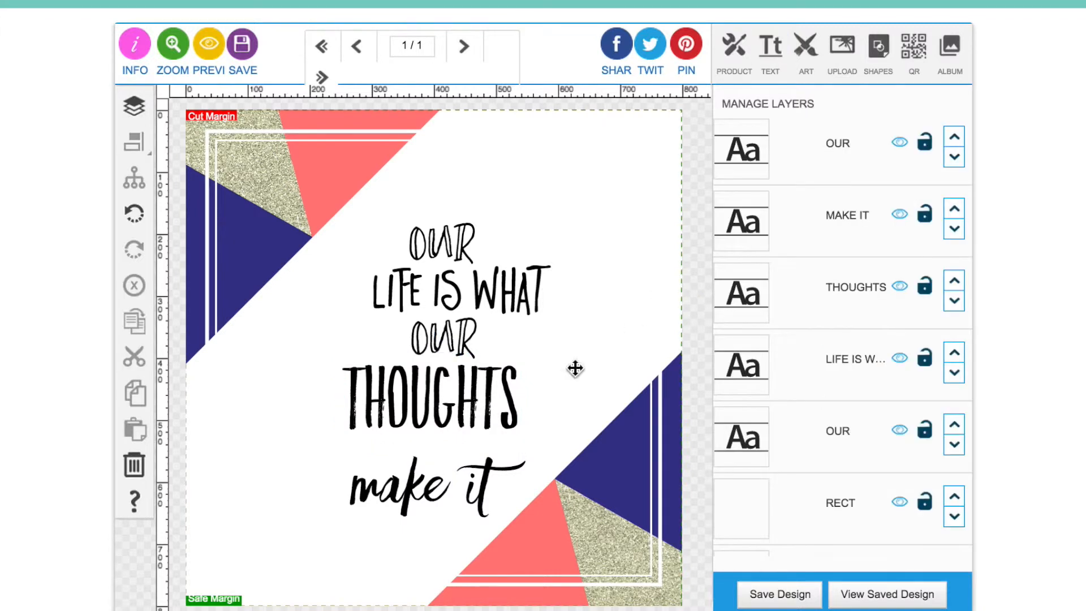
{"action": "left_click_drag", "start_coordinate": [448, 480], "coordinate": [409, 459]}
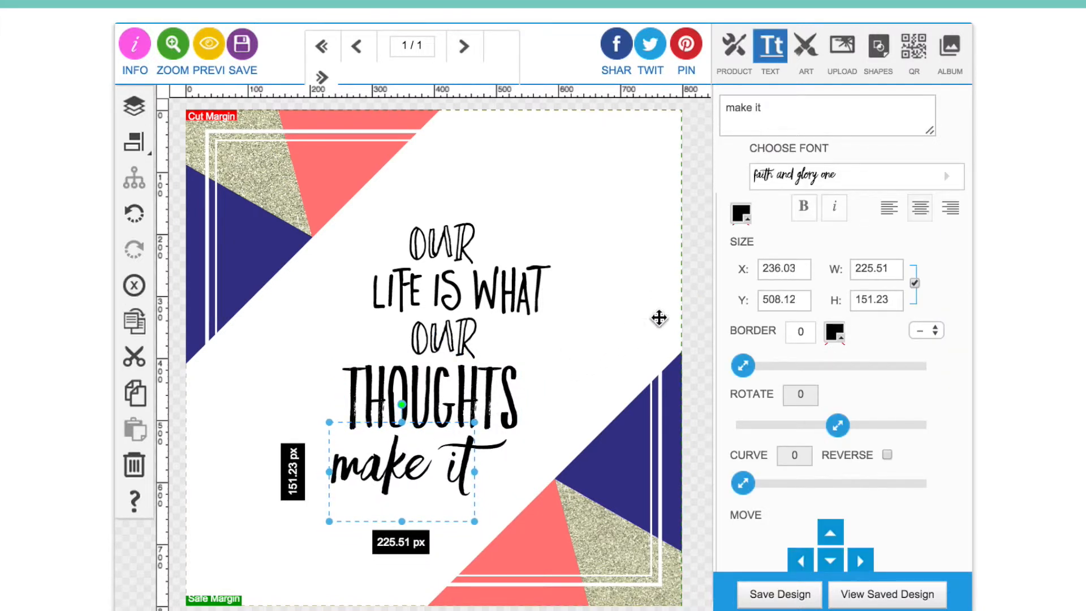
Step: Shift the "make it" line slightly left and group all five text lines
{"action": "left_click", "coordinate": [698, 302]}
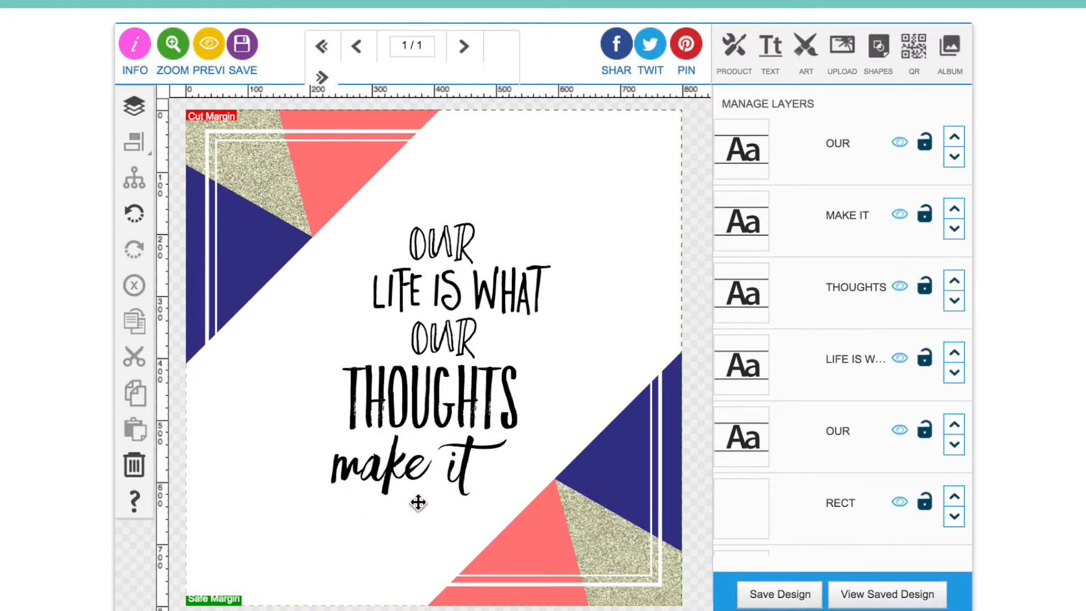
{"action": "mouse_move", "coordinate": [405, 473]}
{"action": "left_mouse_down"}
{"action": "mouse_move", "coordinate": [393, 531]}
{"action": "mouse_move", "coordinate": [393, 474]}
{"action": "left_mouse_up"}
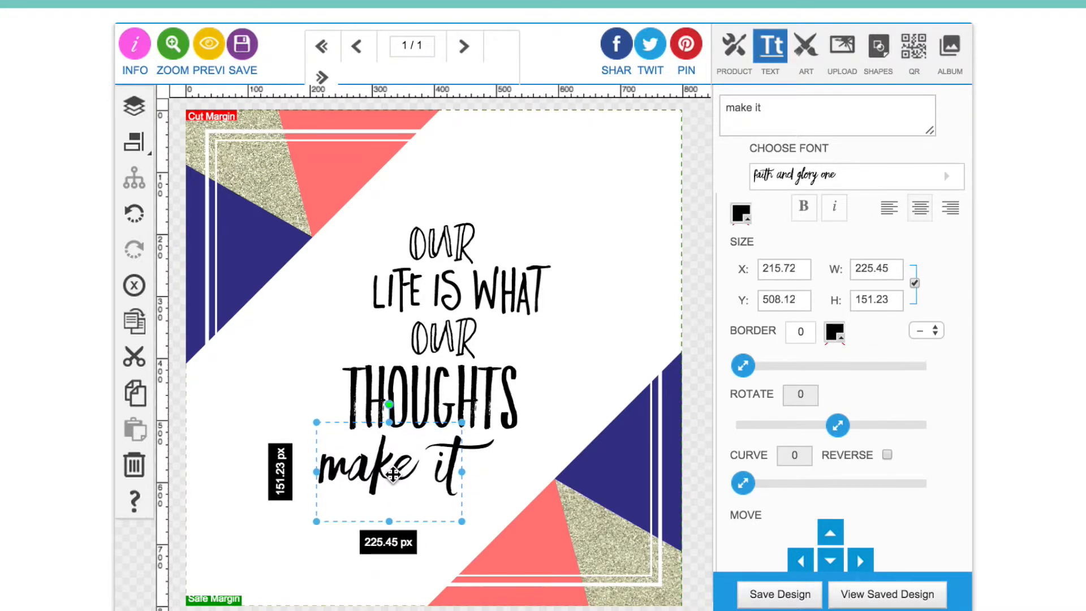
{"action": "left_click", "coordinate": [495, 416]}
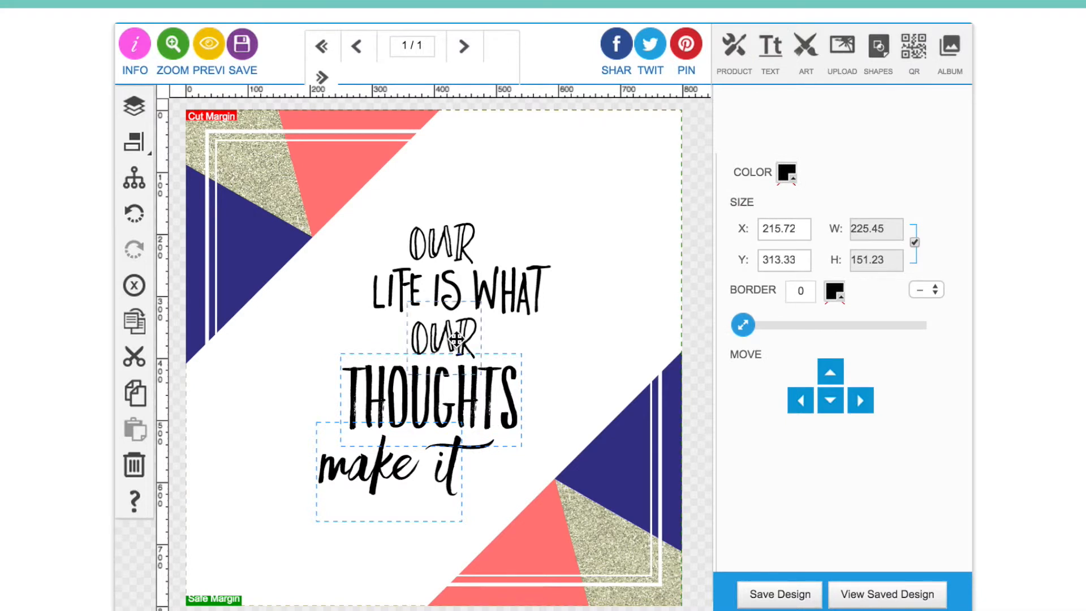
{"action": "left_click", "coordinate": [455, 249]}
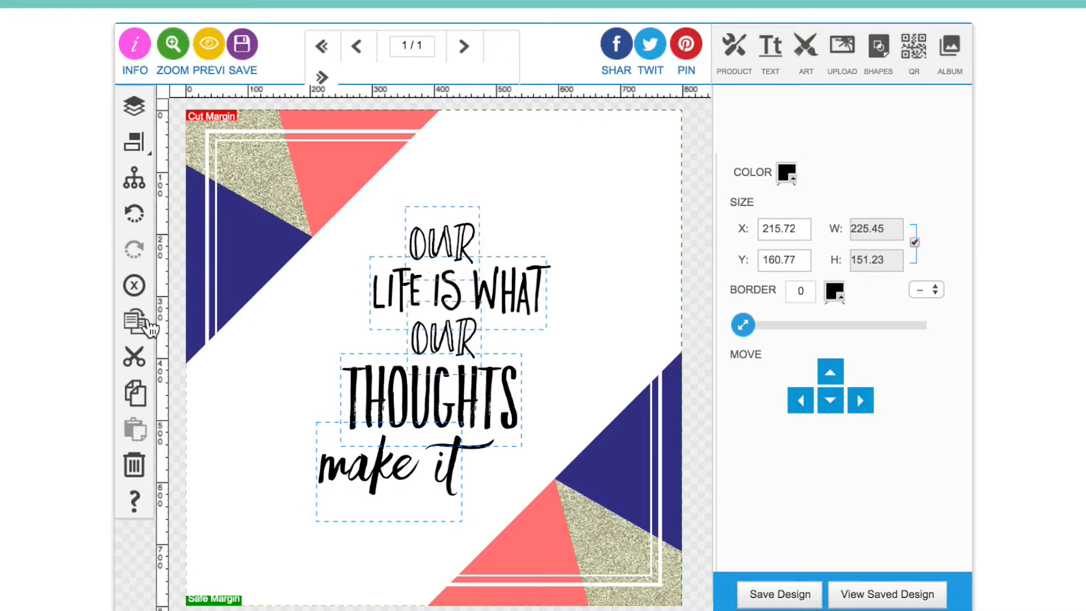
{"action": "left_click", "coordinate": [134, 180]}
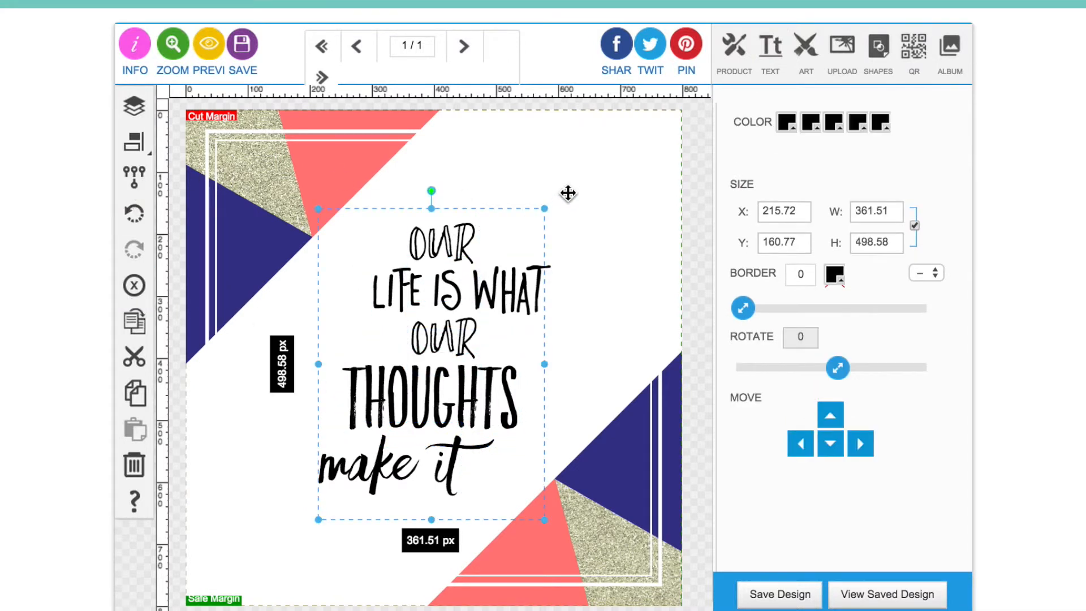
Step: Enlarge the text group to about 404 by 557 px, centre it horizontally and vertically on the page, and ungroup it
{"action": "left_click_drag", "start_coordinate": [552, 207], "coordinate": [575, 189]}
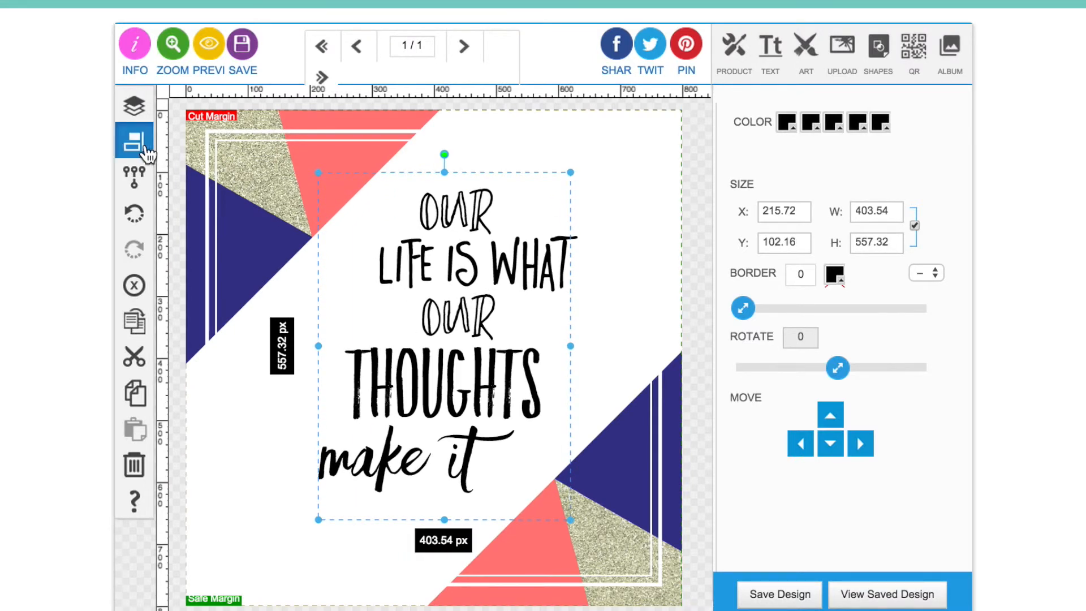
{"action": "left_click", "coordinate": [145, 148]}
{"action": "left_click", "coordinate": [218, 143]}
{"action": "left_click", "coordinate": [319, 144]}
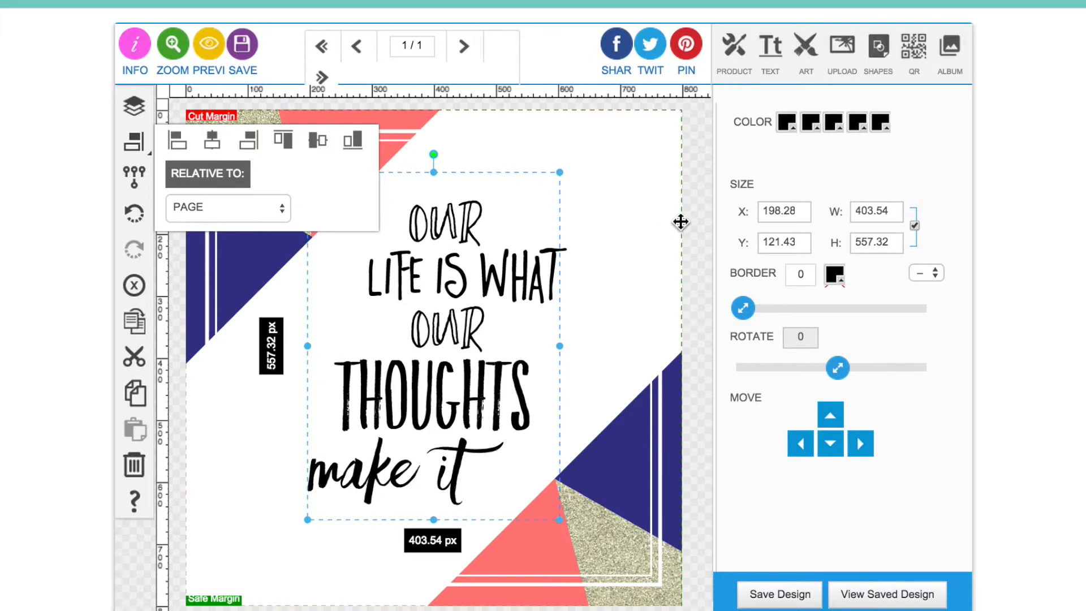
{"action": "left_click", "coordinate": [134, 177]}
{"action": "left_click", "coordinate": [538, 234]}
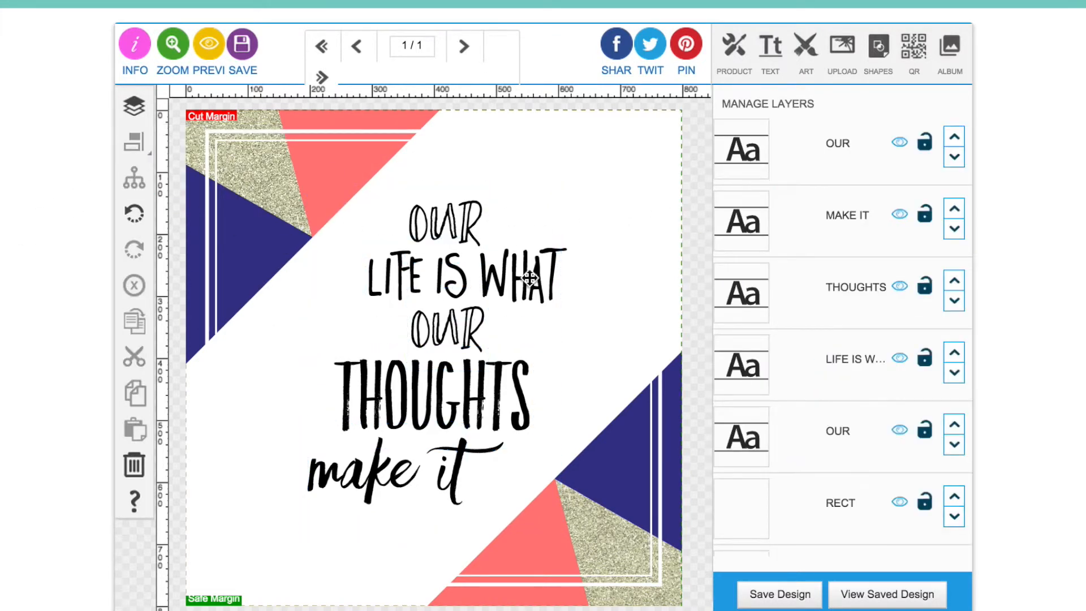
Step: Copy the navy hex code 383889 from the lower-right triangle and apply it to the top "OUR" line
{"action": "left_click", "coordinate": [677, 448]}
{"action": "left_click", "coordinate": [787, 122]}
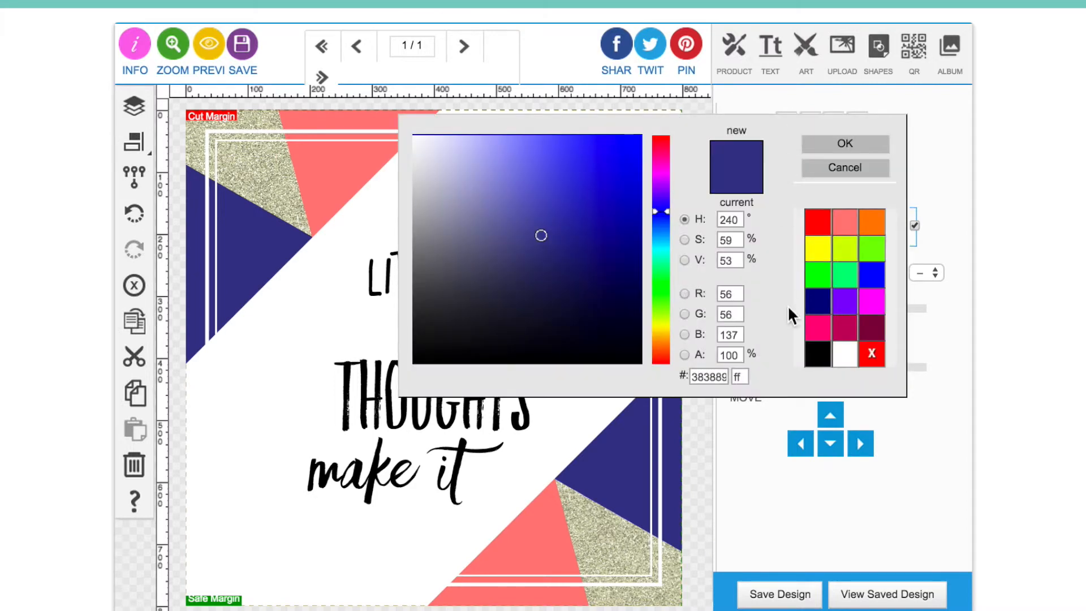
{"action": "double_click", "coordinate": [727, 369]}
{"action": "key", "text": "ctrl+c"}
{"action": "left_click", "coordinate": [851, 169]}
{"action": "left_click", "coordinate": [452, 243]}
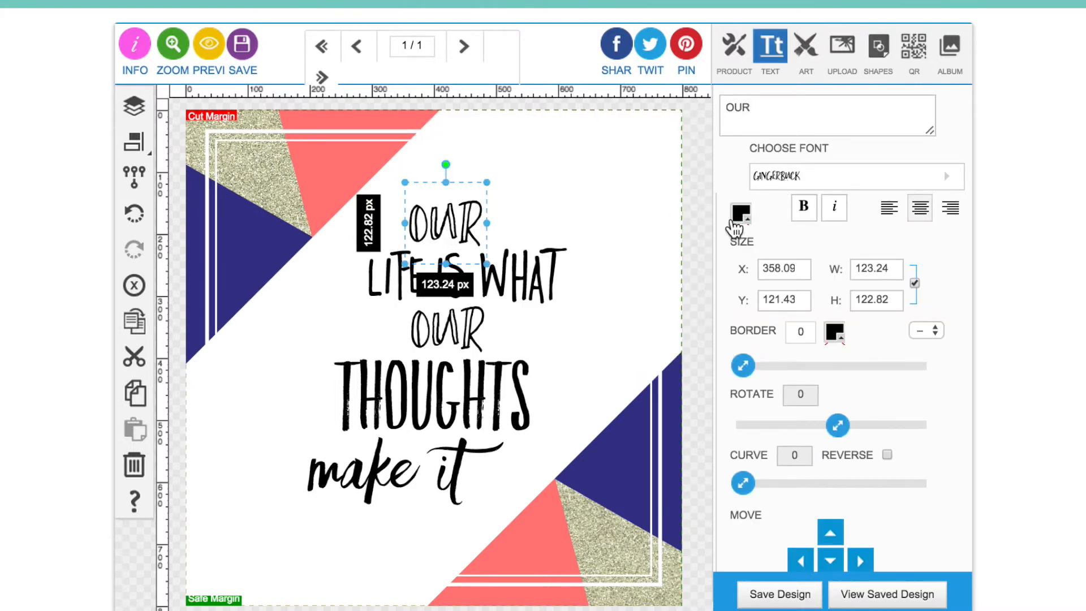
{"action": "left_click", "coordinate": [739, 215]}
{"action": "double_click", "coordinate": [693, 377]}
{"action": "key", "text": "ctrl+v"}
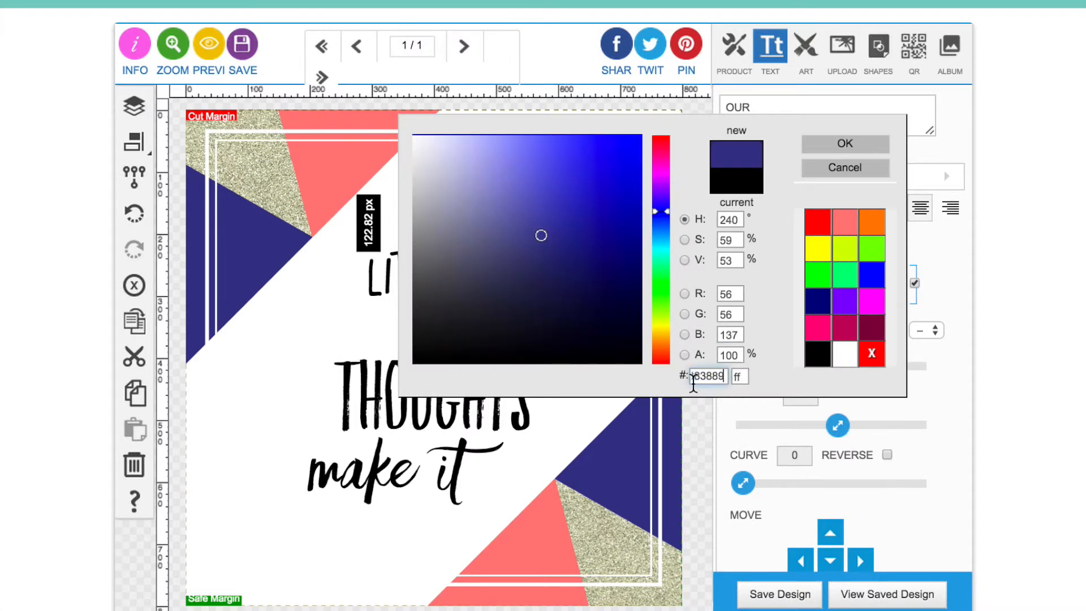
{"action": "left_click", "coordinate": [846, 144]}
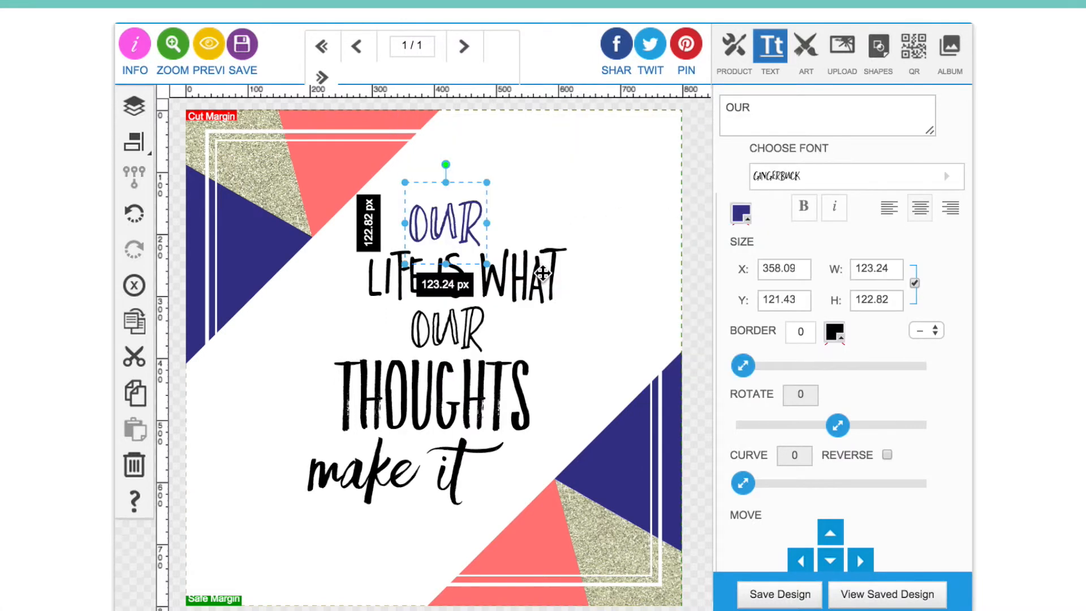
Step: Recolour the "LIFE IS WHAT" line with the coral swatch
{"action": "left_click", "coordinate": [540, 275]}
{"action": "left_click", "coordinate": [740, 216]}
{"action": "left_click", "coordinate": [840, 218]}
{"action": "left_click", "coordinate": [842, 148]}
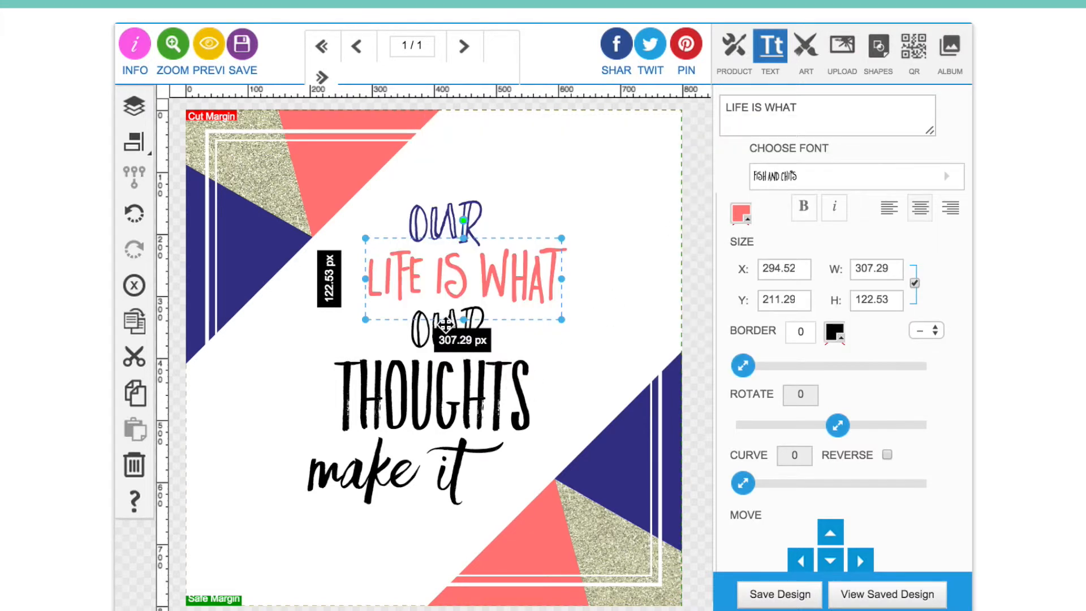
Step: Set the colour of the lower "OUR" line to navy 383889
{"action": "left_click", "coordinate": [446, 326]}
{"action": "left_click", "coordinate": [742, 215]}
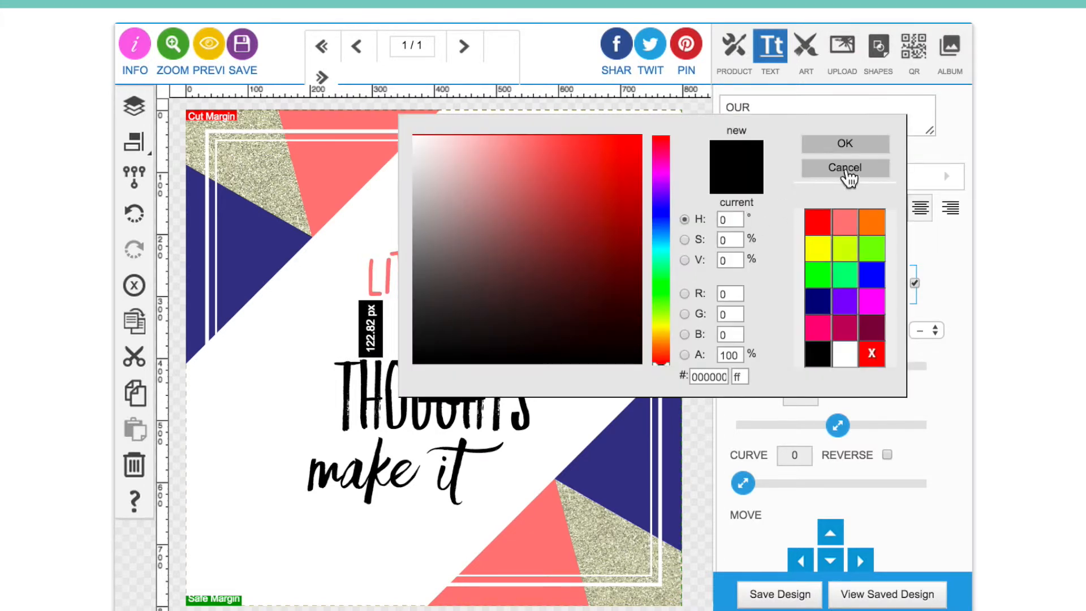
{"action": "double_click", "coordinate": [701, 375]}
{"action": "key", "text": "super+v"}
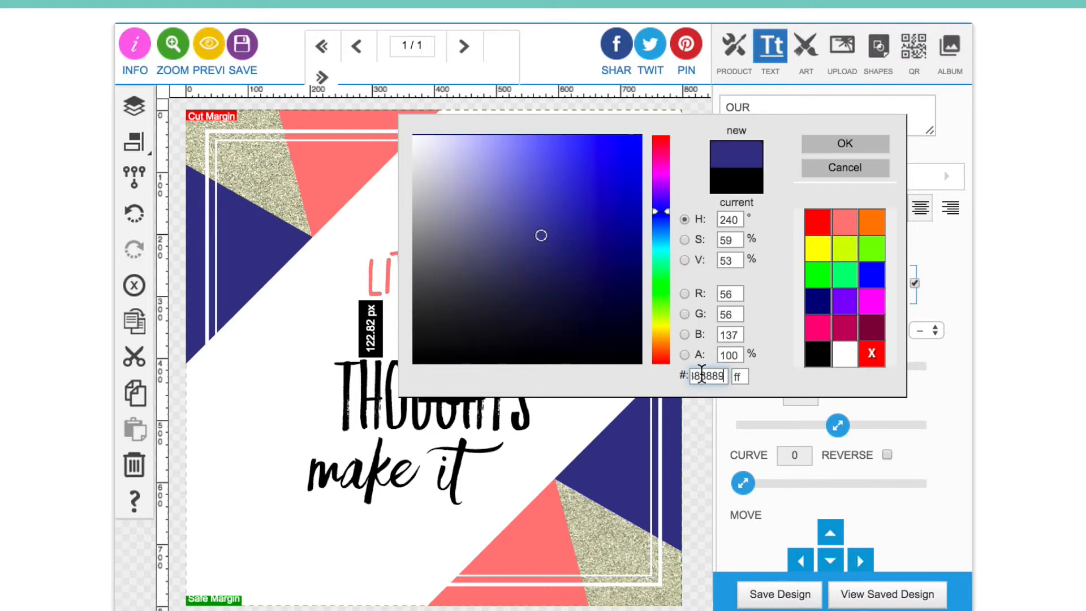
{"action": "left_click", "coordinate": [826, 149]}
Step: Try navy 383889 as the colour of the "THOUGHTS" line
{"action": "left_click", "coordinate": [512, 402]}
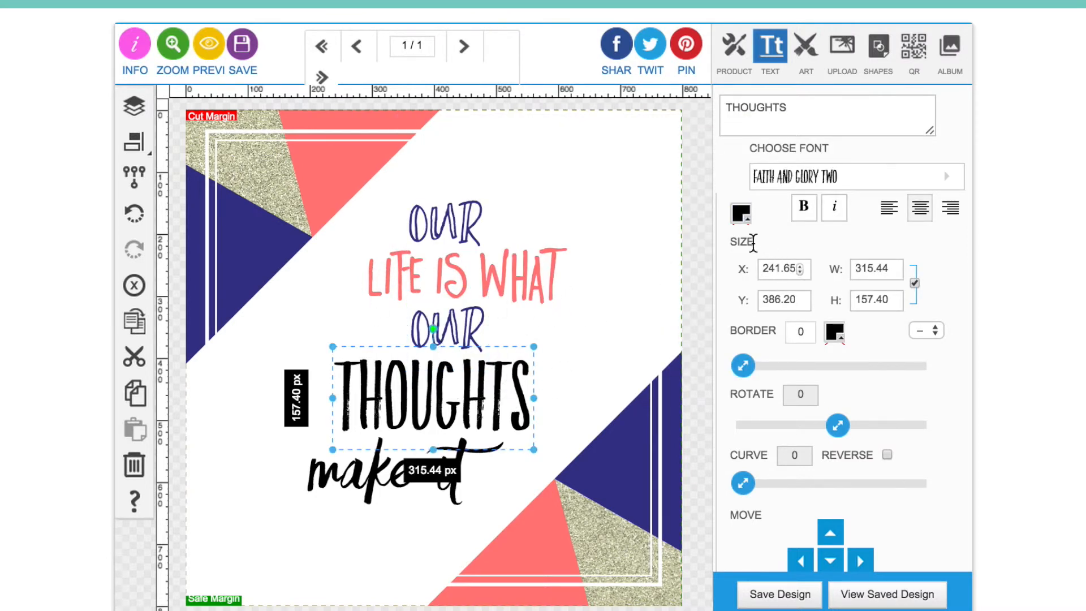
{"action": "left_click", "coordinate": [741, 214]}
{"action": "double_click", "coordinate": [711, 376]}
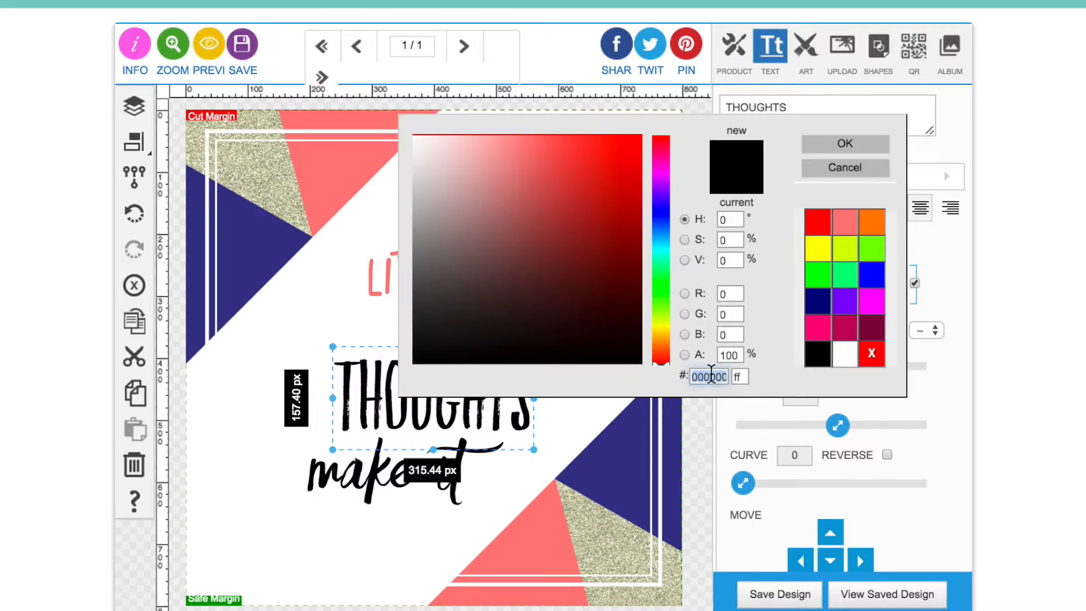
{"action": "key", "text": "super+v"}
{"action": "left_click", "coordinate": [845, 143]}
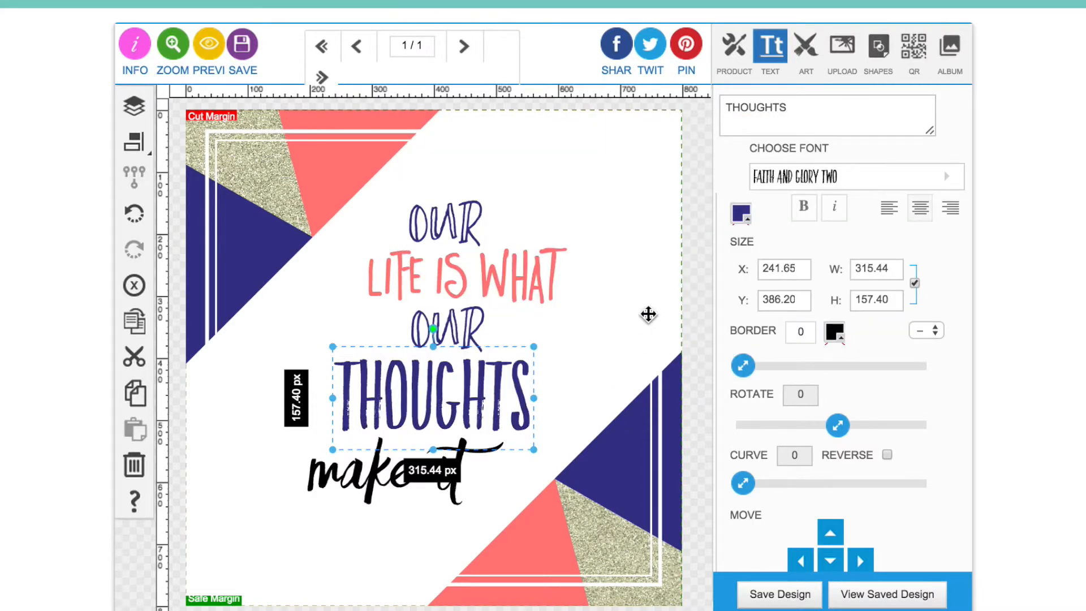
Step: Recolour the "THOUGHTS" line with the coral swatch
{"action": "left_click", "coordinate": [740, 217]}
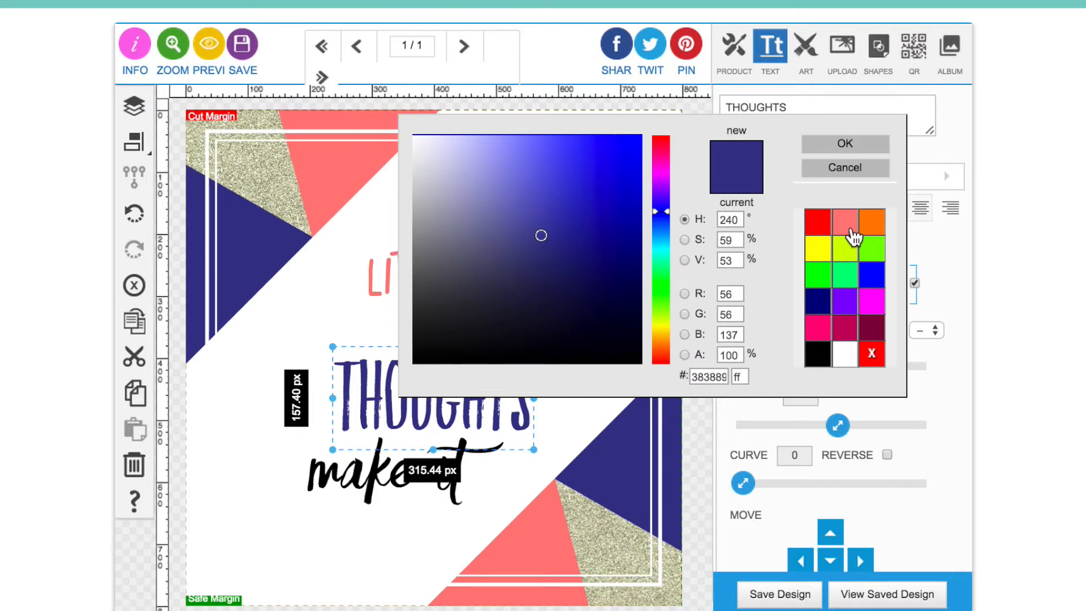
{"action": "left_click", "coordinate": [847, 226]}
{"action": "left_click", "coordinate": [844, 145]}
Step: Set the colour of the "make it" line to navy 383889 and deselect it
{"action": "left_click", "coordinate": [366, 482]}
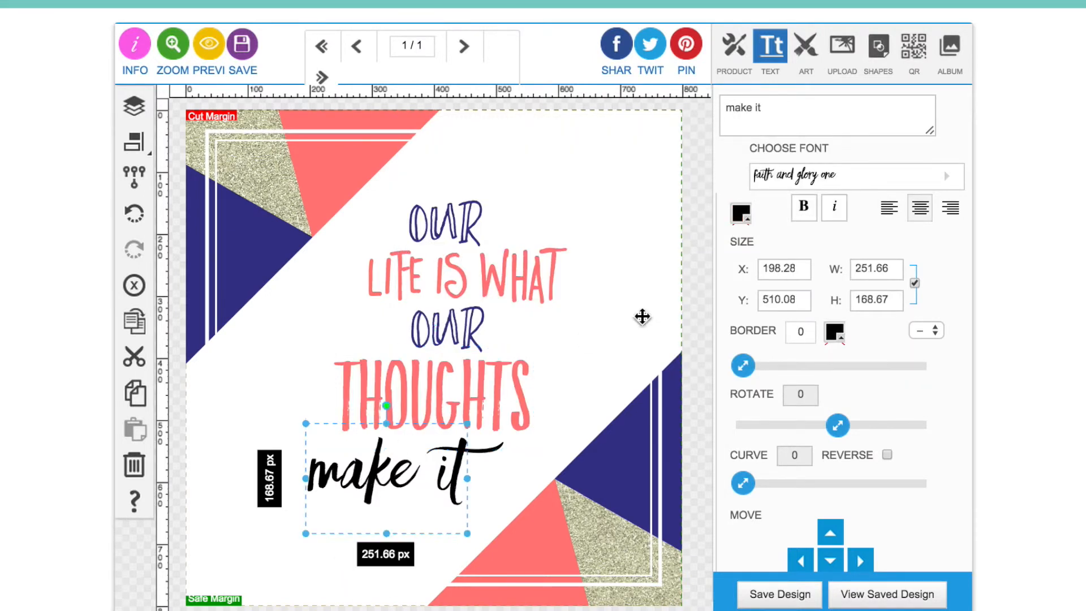
{"action": "left_click", "coordinate": [741, 215]}
{"action": "double_click", "coordinate": [714, 374]}
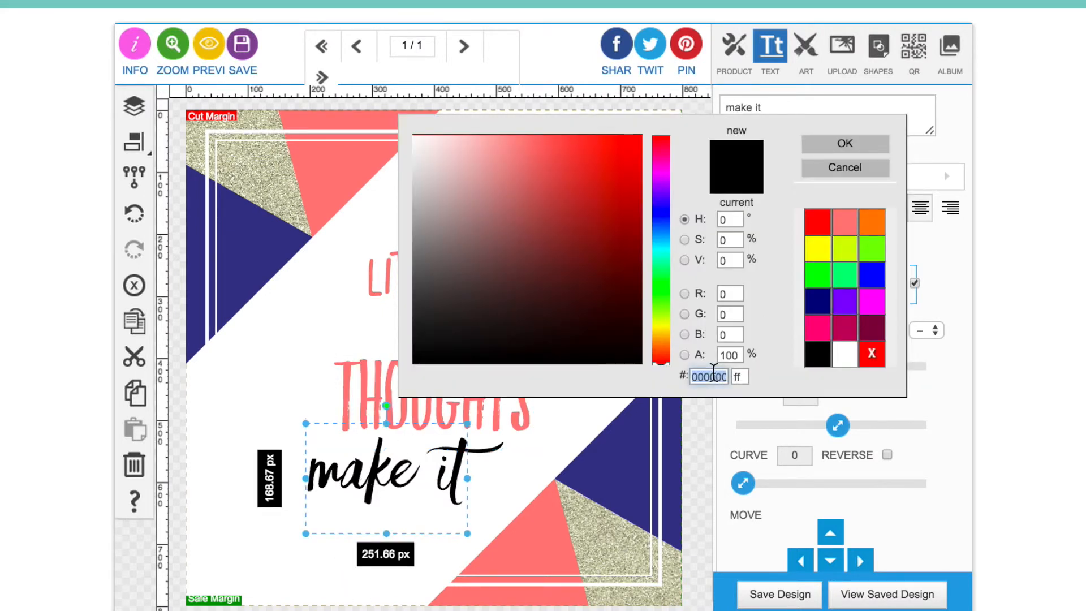
{"action": "key", "text": "super+v"}
{"action": "left_click", "coordinate": [844, 146]}
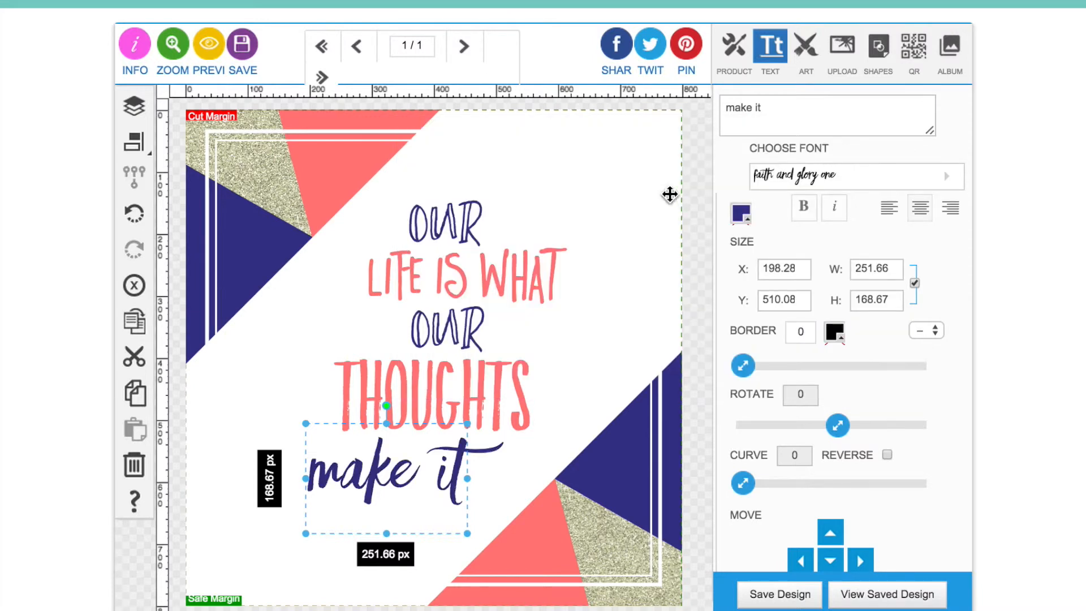
{"action": "left_click", "coordinate": [698, 177]}
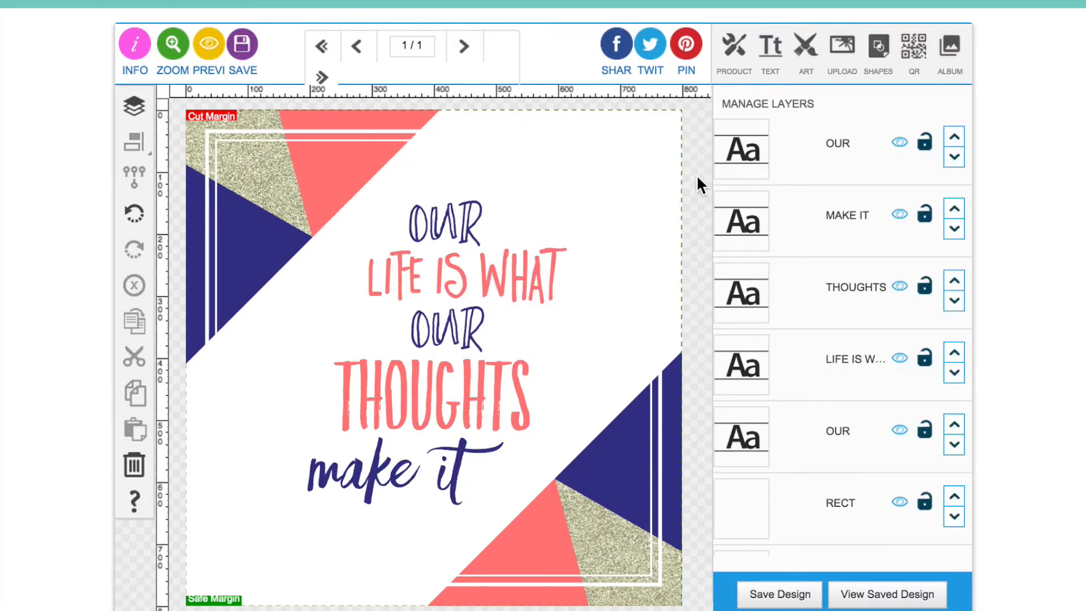
Step: Add the first flat ribbon from the Banners art category and place it below "make it" near the canvas's left edge
{"action": "left_click", "coordinate": [805, 45]}
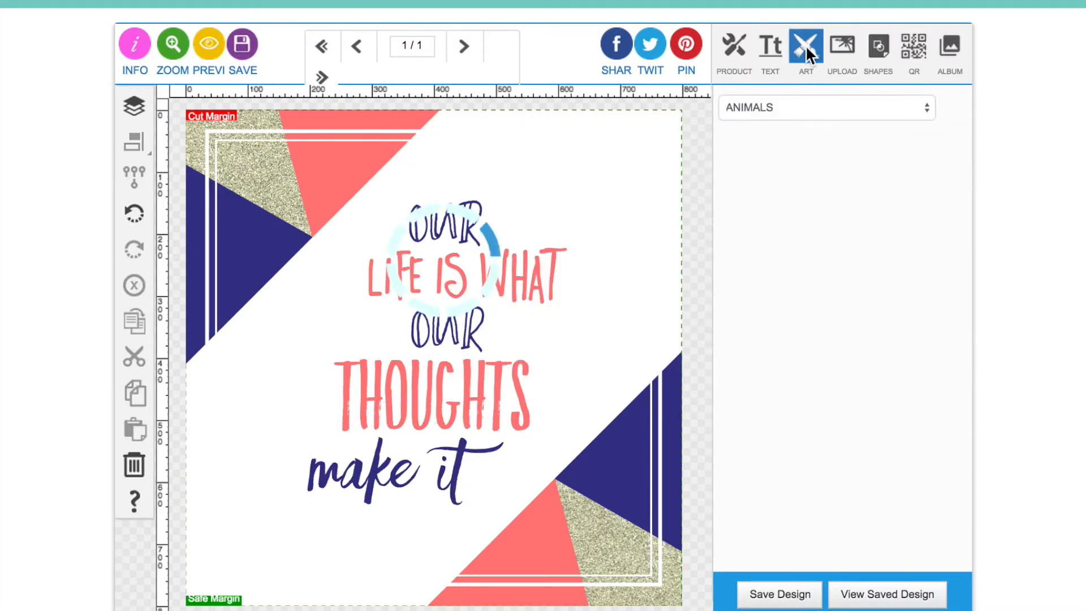
{"action": "left_click", "coordinate": [799, 107]}
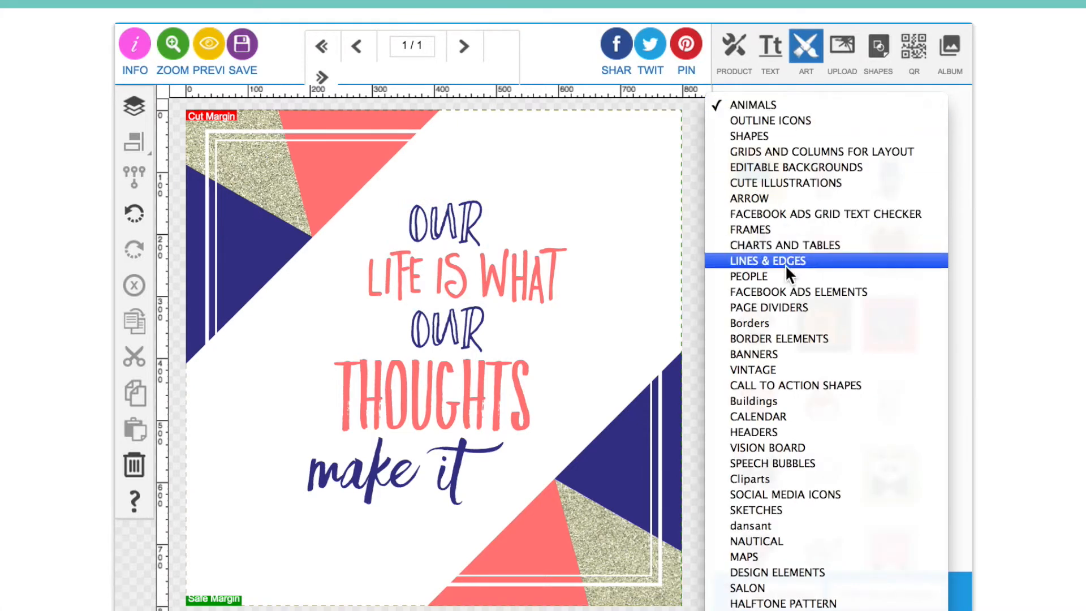
{"action": "left_click", "coordinate": [783, 352]}
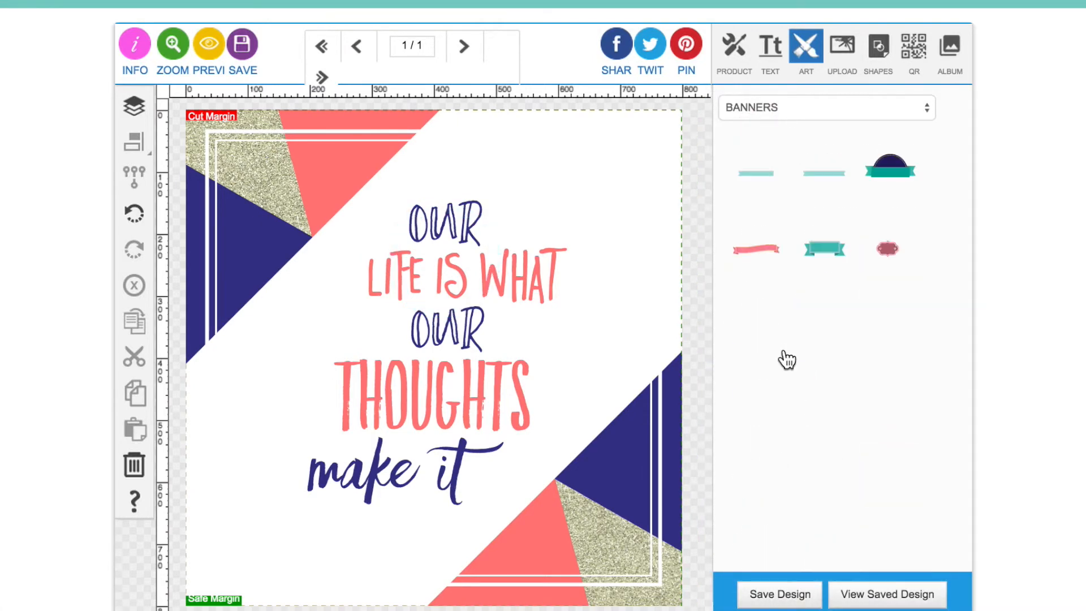
{"action": "left_click", "coordinate": [755, 172]}
{"action": "left_click_drag", "start_coordinate": [286, 132], "coordinate": [288, 515]}
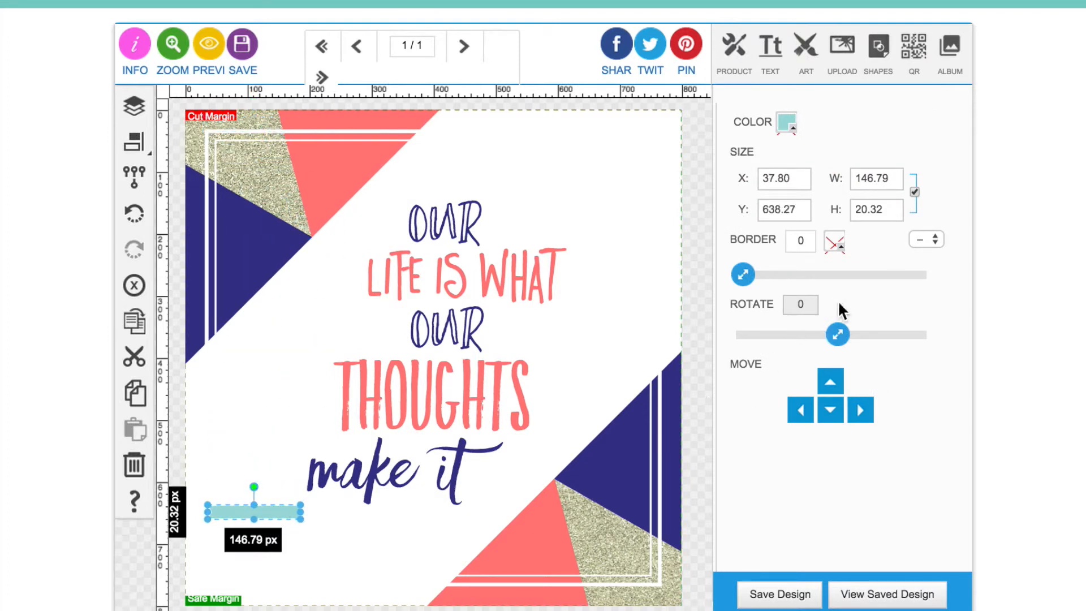
Step: Enlarge the banner to about 363 by 50 px, rotate it 180 degrees and place it in the canvas's lower-left corner
{"action": "left_click_drag", "start_coordinate": [300, 504], "coordinate": [411, 481]}
{"action": "left_click_drag", "start_coordinate": [838, 334], "coordinate": [935, 338]}
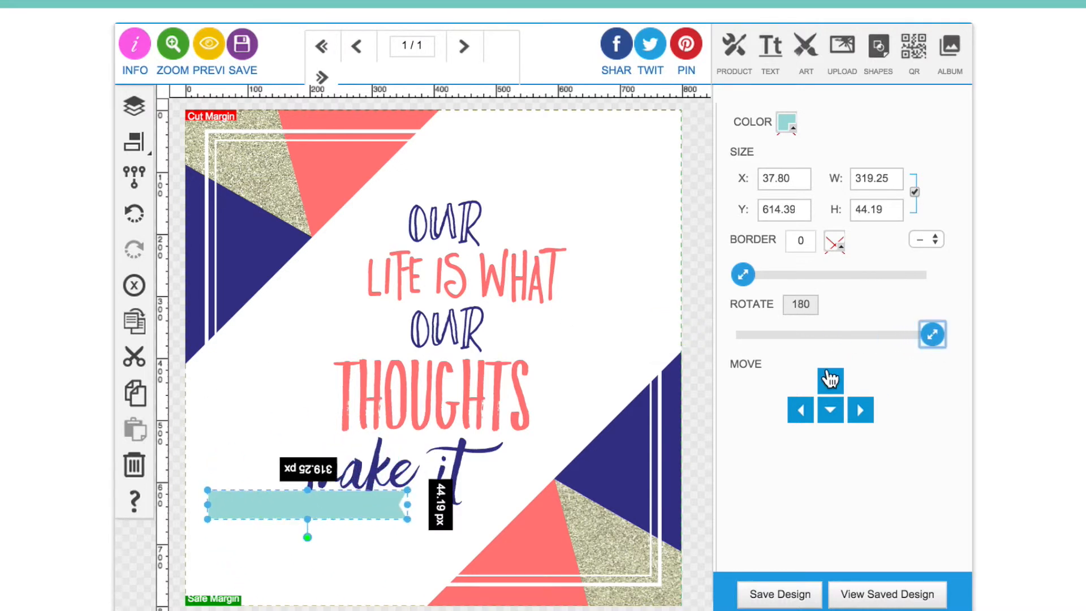
{"action": "left_click_drag", "start_coordinate": [369, 505], "coordinate": [436, 587]}
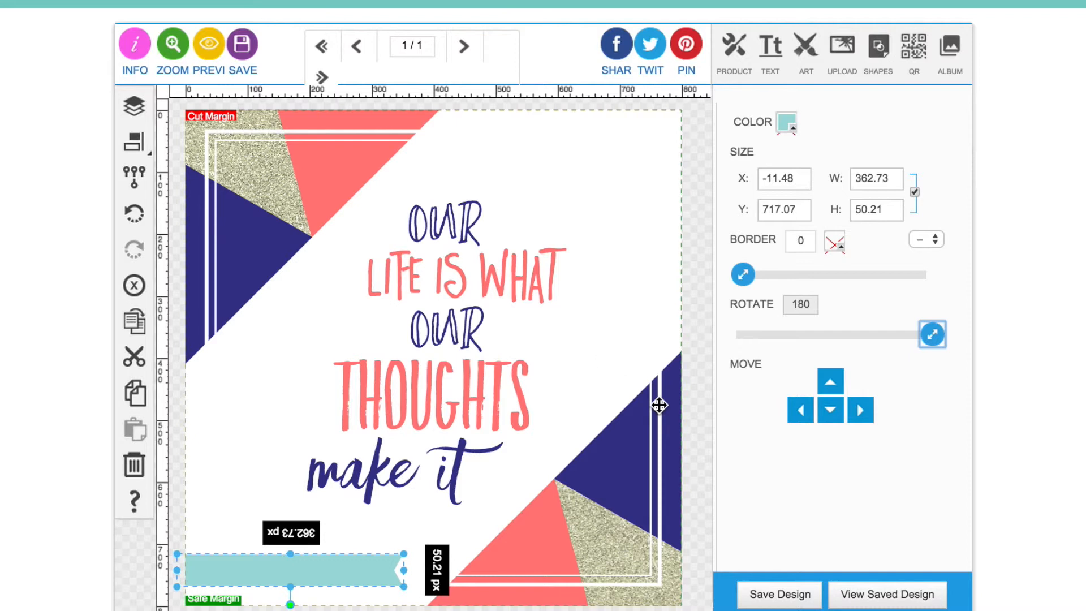
Step: Set the banner's colour to navy 383889
{"action": "left_click", "coordinate": [788, 124]}
{"action": "double_click", "coordinate": [711, 377]}
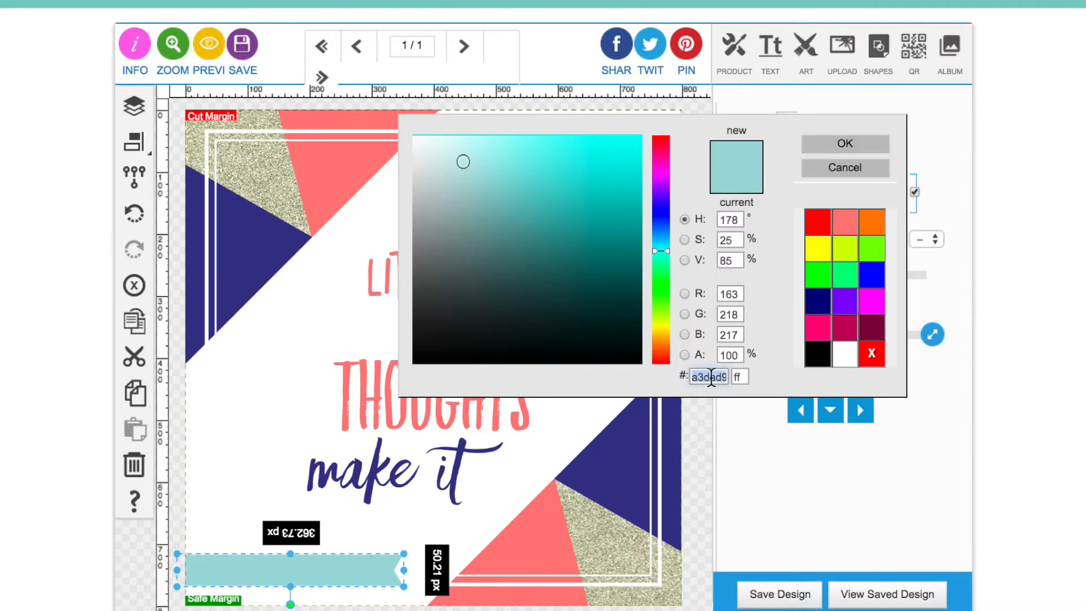
{"action": "key", "text": "ctrl+v"}
{"action": "left_click", "coordinate": [844, 144]}
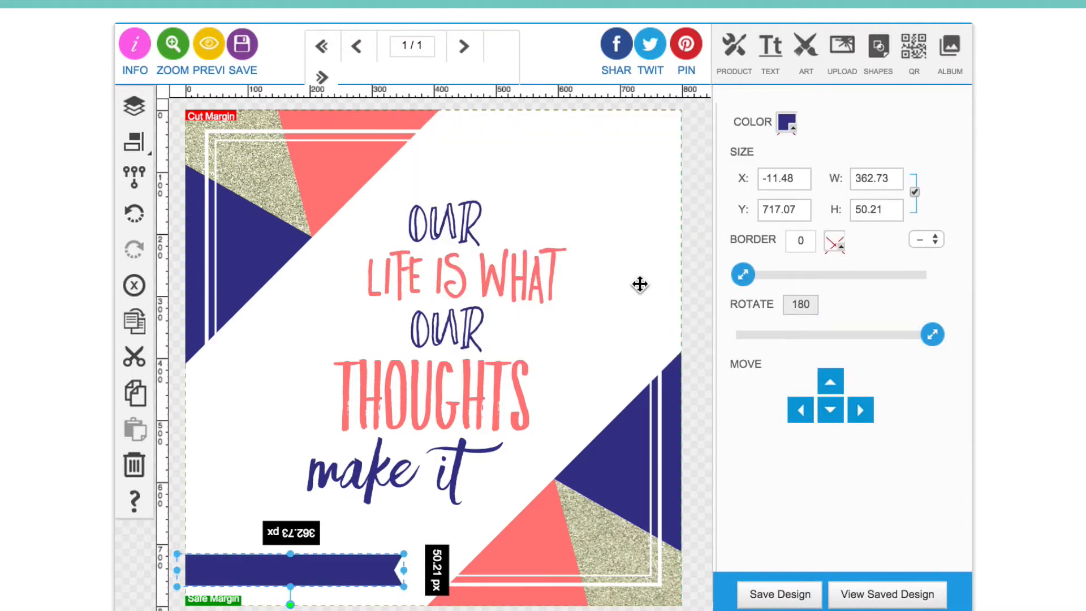
{"action": "left_click", "coordinate": [766, 70]}
{"action": "left_click", "coordinate": [788, 119]}
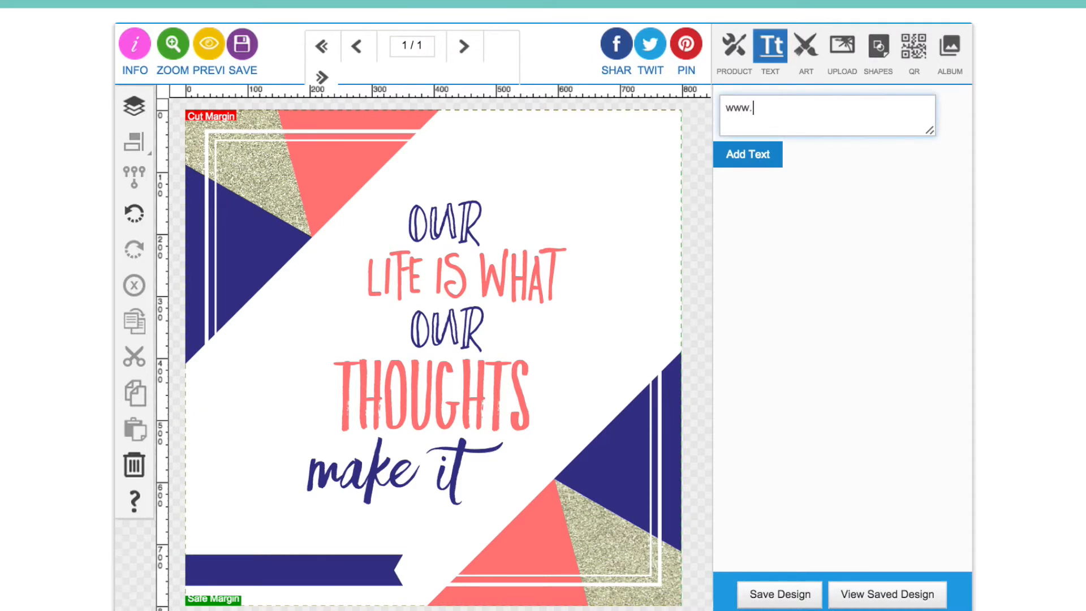
{"action": "type", "text": "www.projectthanku.com"}
{"action": "left_click", "coordinate": [757, 161]}
{"action": "left_click_drag", "start_coordinate": [838, 487], "coordinate": [740, 486]}
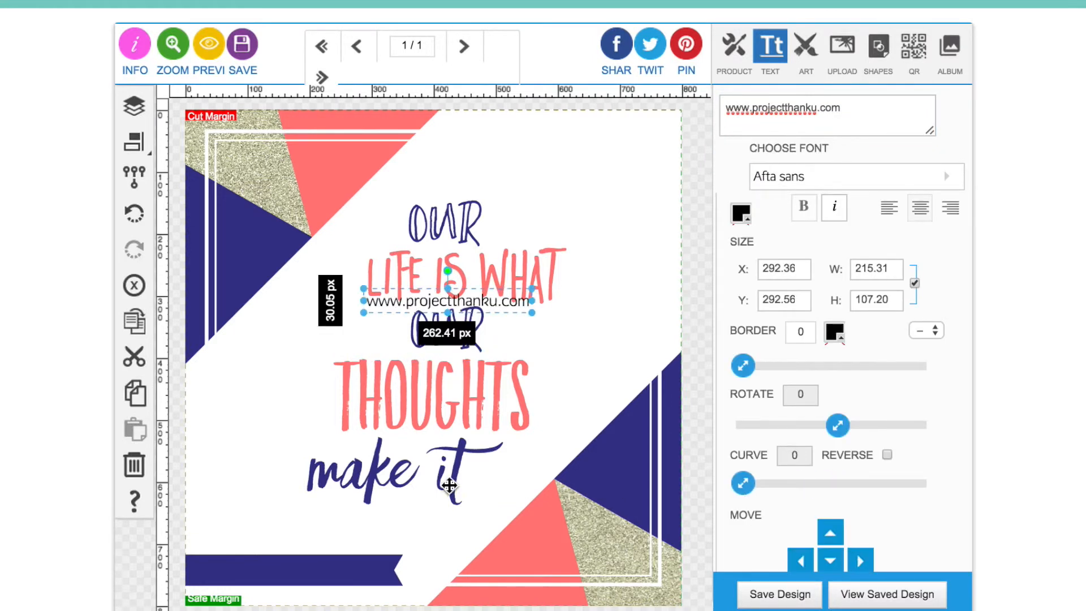
Step: Place the website text on the navy banner and colour it white
{"action": "left_click_drag", "start_coordinate": [437, 311], "coordinate": [280, 569]}
{"action": "left_click", "coordinate": [741, 212]}
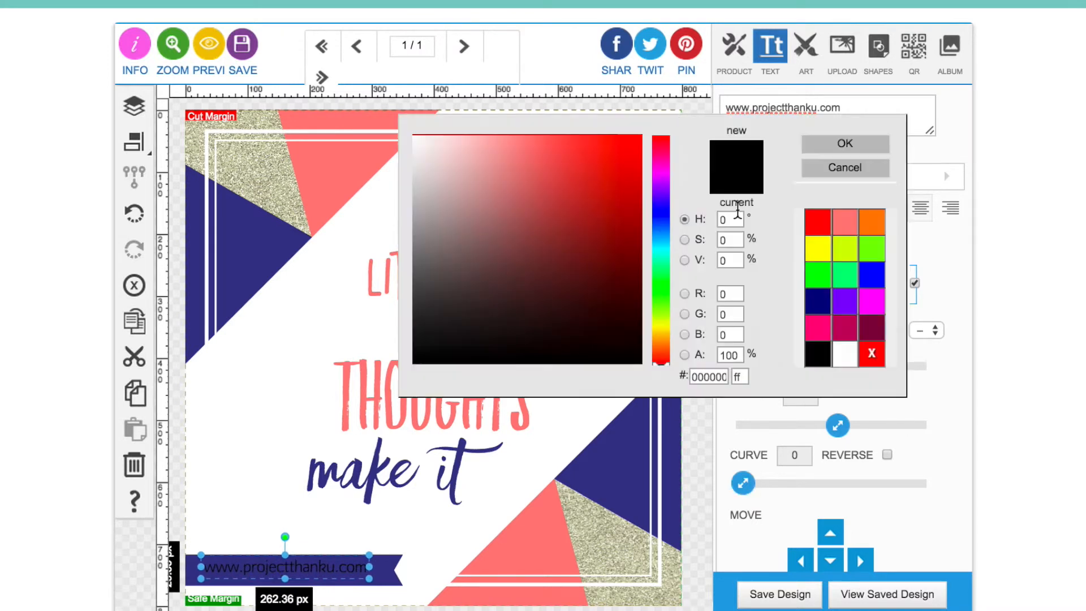
{"action": "left_click", "coordinate": [845, 355]}
{"action": "left_click", "coordinate": [845, 145]}
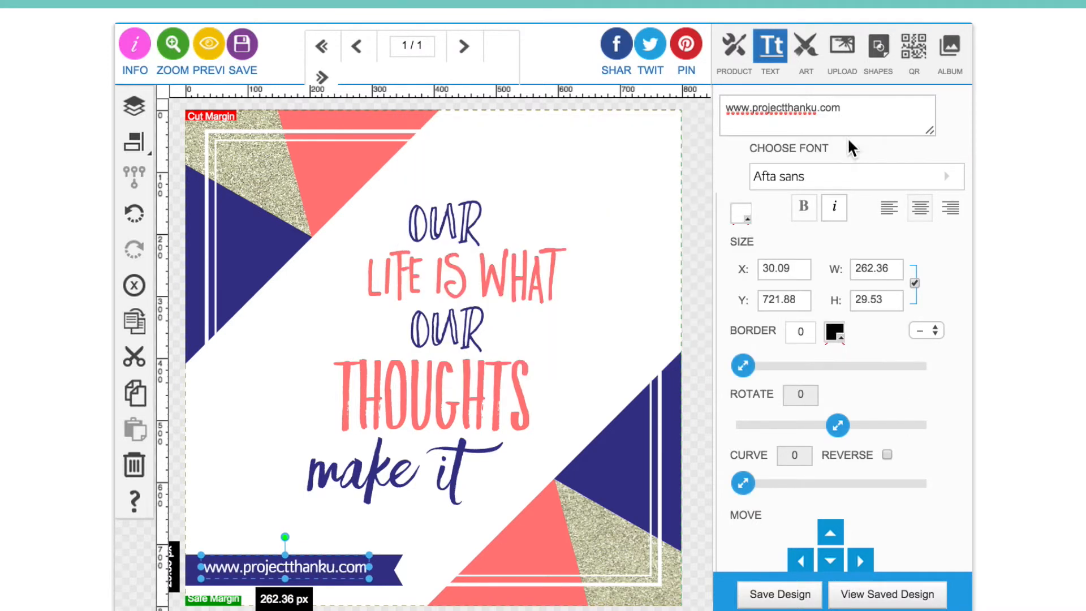
Step: Change the website text's font to Arcon and enlarge it to about 282 by 40 px on the banner
{"action": "left_click", "coordinate": [803, 193]}
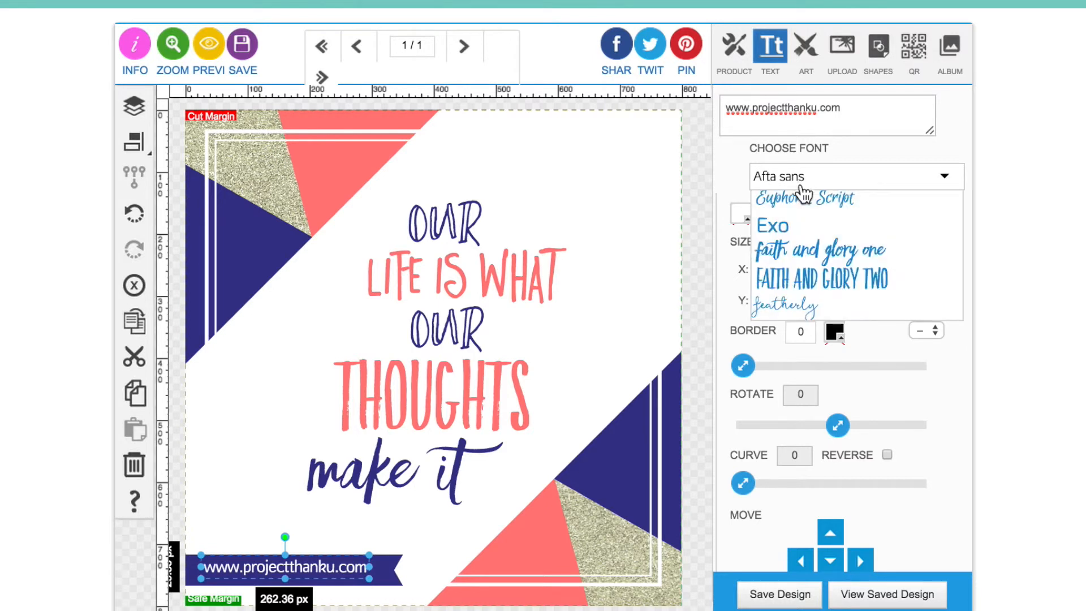
{"action": "scroll", "coordinate": [797, 276], "scroll_direction": "up", "scroll_amount": 10}
{"action": "scroll", "coordinate": [798, 275], "scroll_direction": "up", "scroll_amount": 2}
{"action": "scroll", "coordinate": [797, 275], "scroll_direction": "down", "scroll_amount": 5}
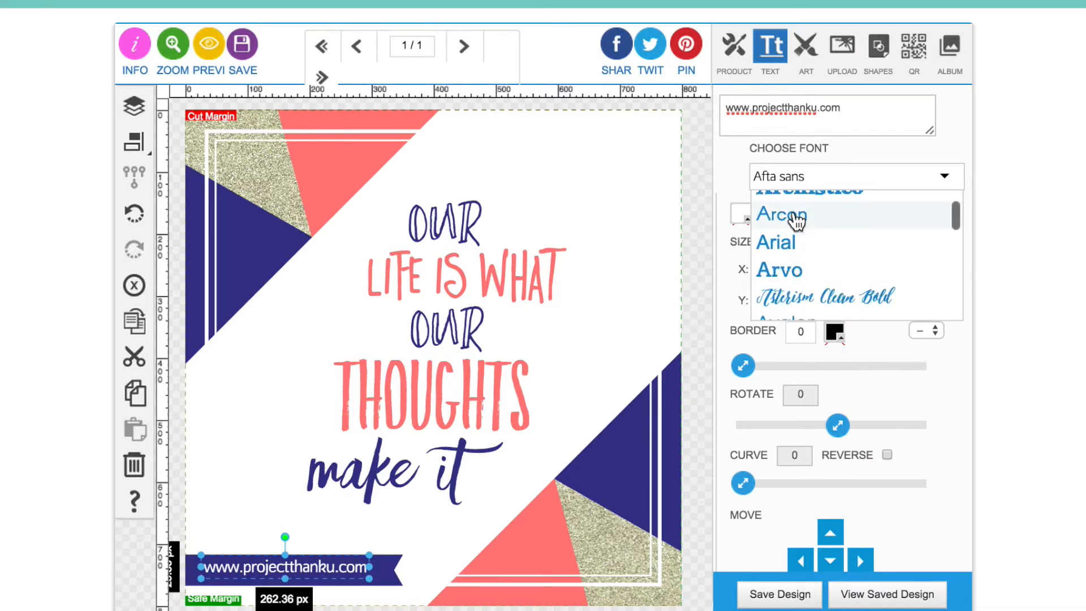
{"action": "left_click", "coordinate": [797, 220]}
{"action": "left_click_drag", "start_coordinate": [364, 586], "coordinate": [386, 585]}
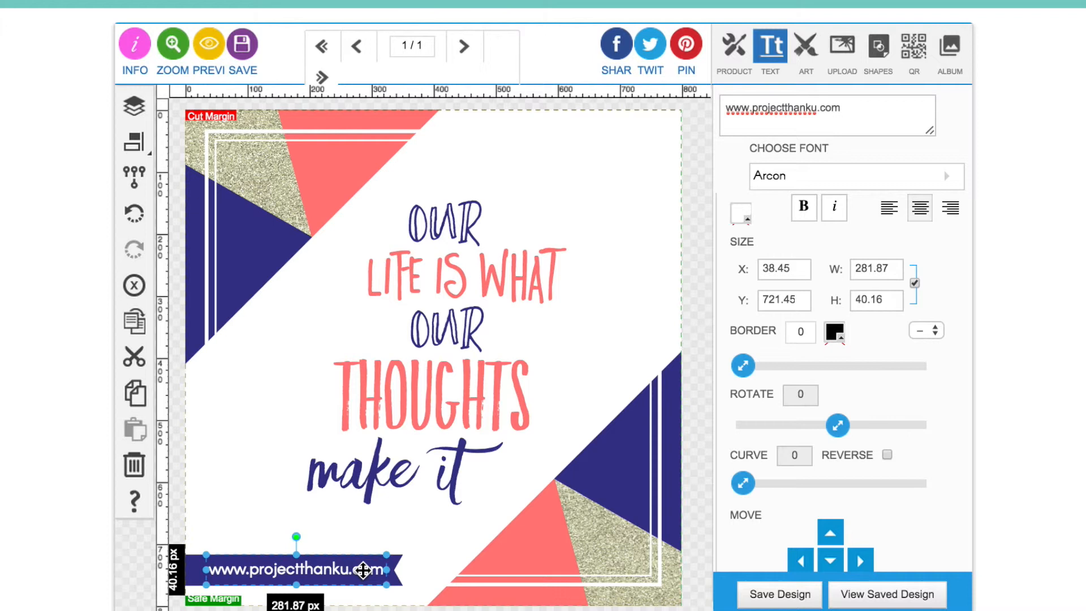
{"action": "left_click", "coordinate": [182, 500]}
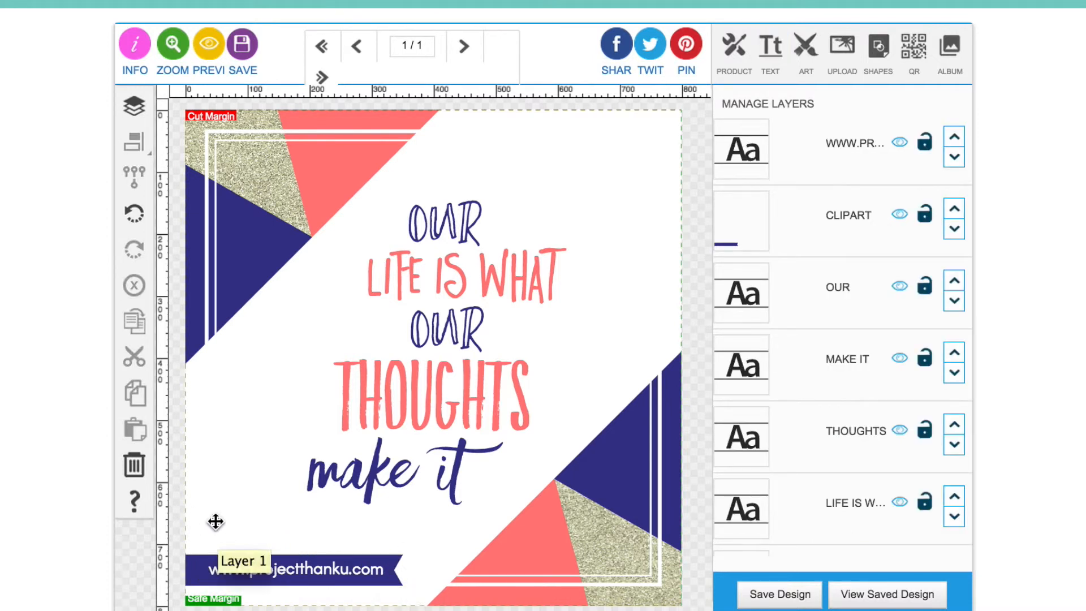
Step: Add the crossed-arrows art from the ARROW category above the website banner, about 144 by 127 px
{"action": "left_click", "coordinate": [805, 46]}
{"action": "left_click", "coordinate": [801, 105]}
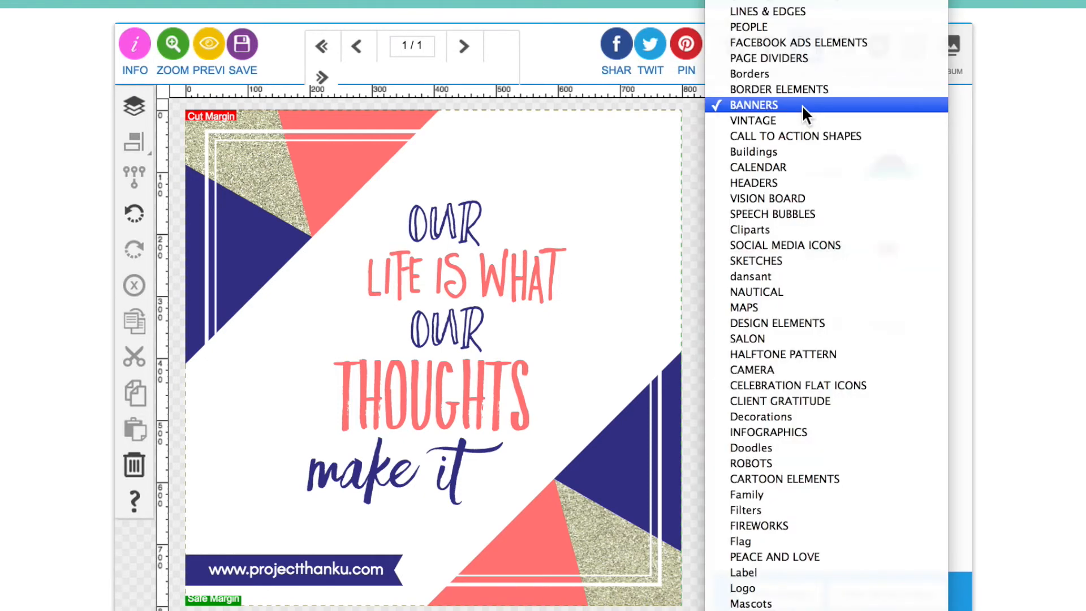
{"action": "left_click", "coordinate": [795, 42]}
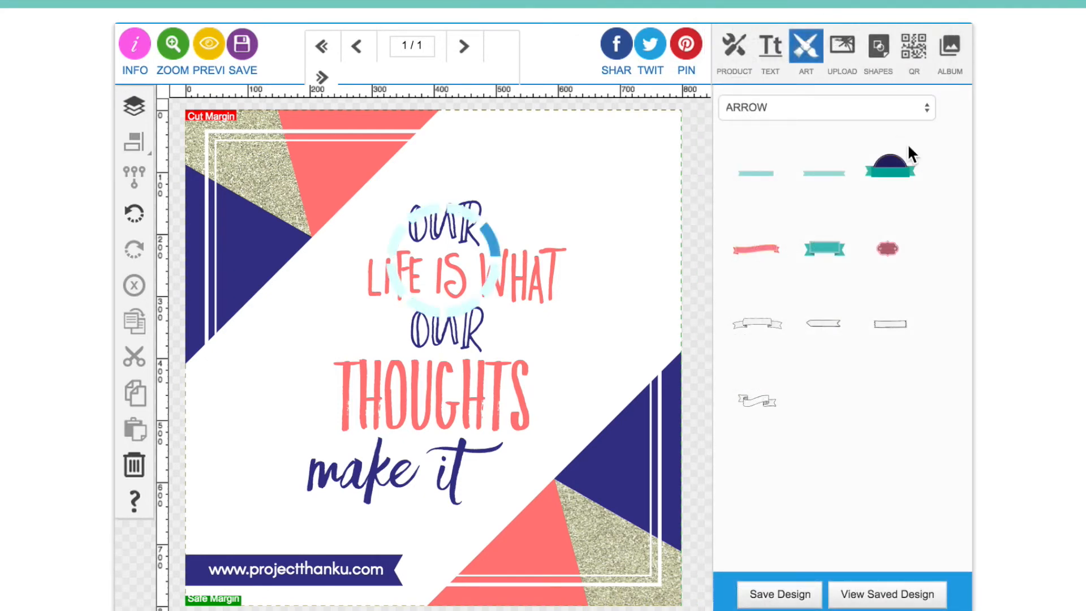
{"action": "scroll", "coordinate": [850, 254], "scroll_direction": "down", "scroll_amount": 10}
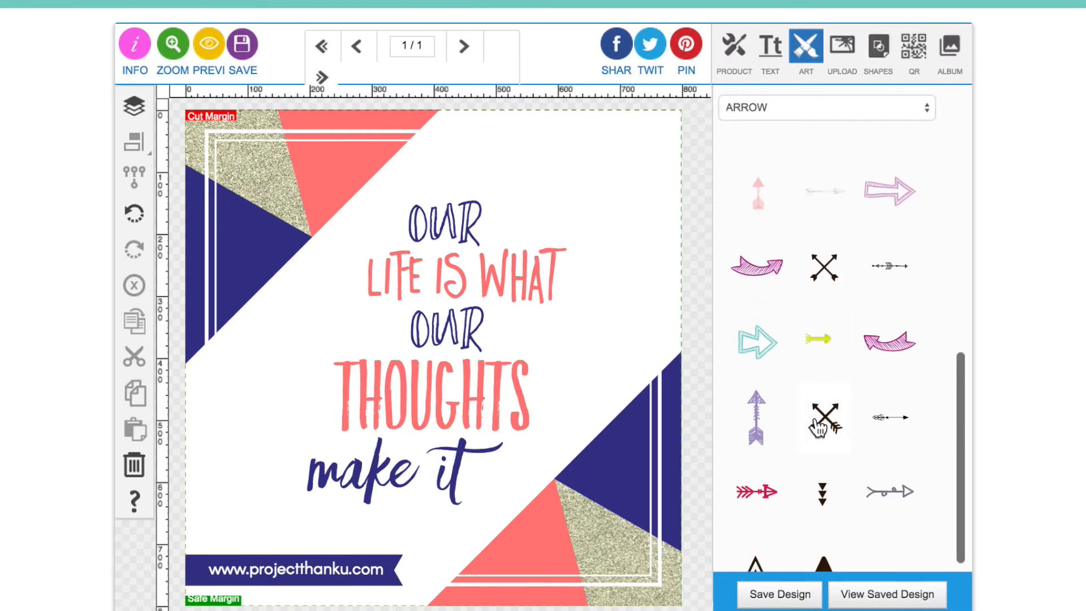
{"action": "left_click", "coordinate": [823, 420]}
{"action": "left_click_drag", "start_coordinate": [286, 192], "coordinate": [257, 478]}
{"action": "left_click_drag", "start_coordinate": [321, 434], "coordinate": [288, 461]}
Step: Group the five quote text lines into one object
{"action": "left_click", "coordinate": [365, 472]}
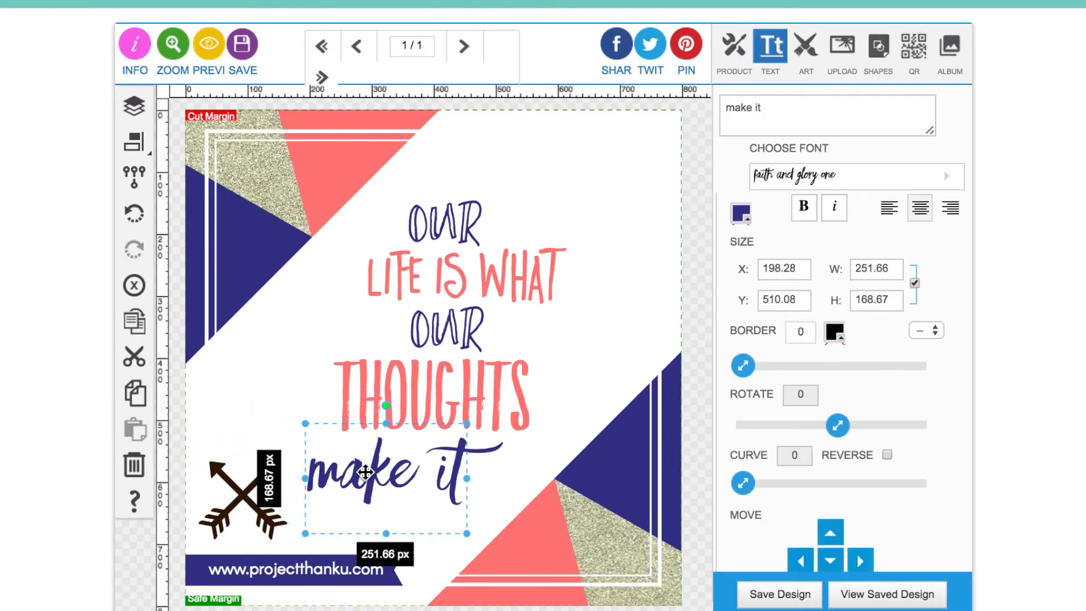
{"action": "left_click", "coordinate": [373, 411], "text": "shift"}
{"action": "left_click", "coordinate": [450, 338], "text": "shift"}
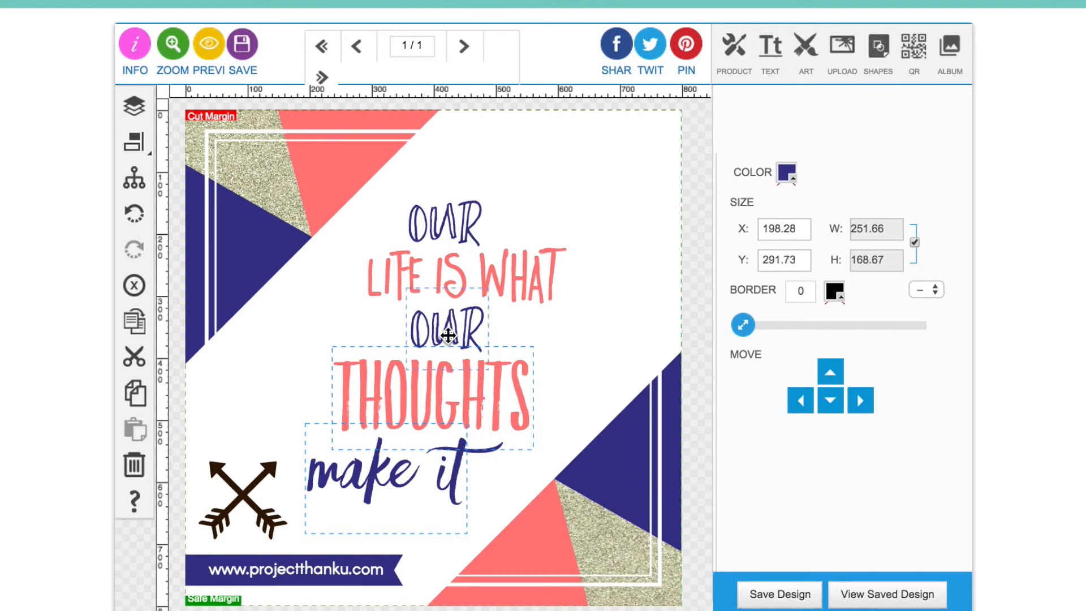
{"action": "left_click", "coordinate": [423, 269], "text": "shift"}
{"action": "left_click", "coordinate": [428, 235], "text": "shift"}
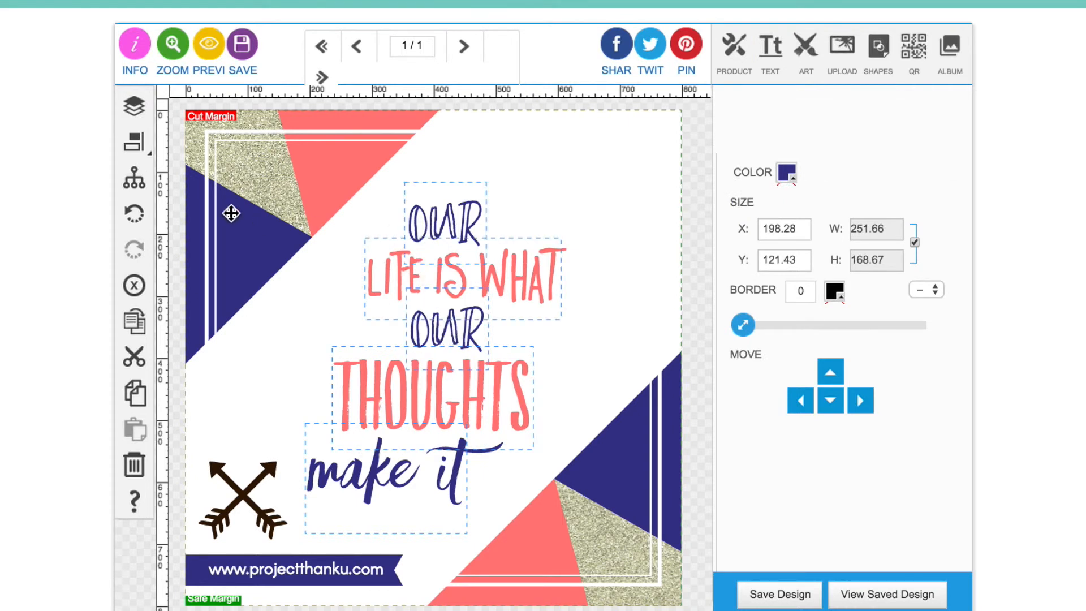
{"action": "left_click", "coordinate": [134, 180]}
Step: Shrink the grouped quote to about 356 by 491 px and centre it horizontally and vertically relative to the page
{"action": "left_click_drag", "start_coordinate": [310, 530], "coordinate": [343, 516]}
{"action": "left_click", "coordinate": [134, 142]}
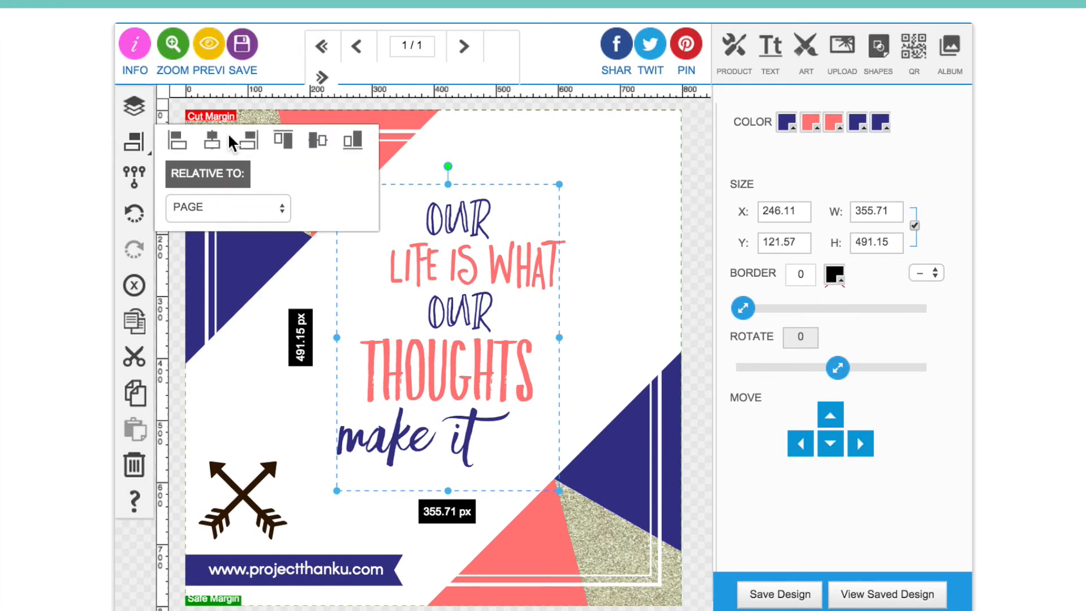
{"action": "left_click", "coordinate": [214, 145]}
{"action": "left_click", "coordinate": [317, 141]}
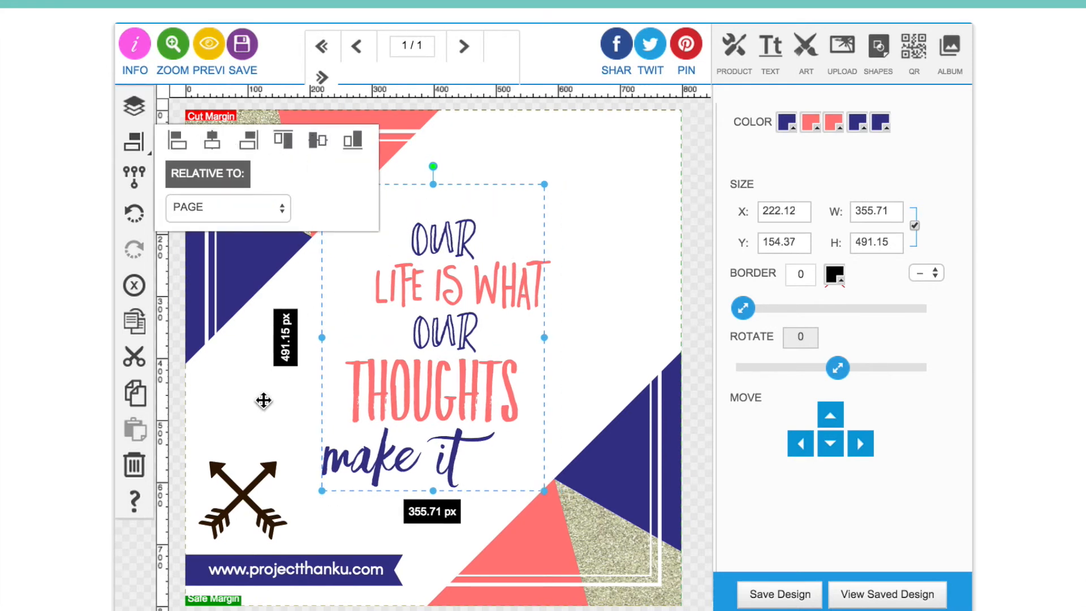
Step: Move the crossed arrows slightly toward the quote and enlarge them to about 159 by 140 px
{"action": "left_click", "coordinate": [241, 494]}
{"action": "left_click_drag", "start_coordinate": [242, 495], "coordinate": [253, 488]}
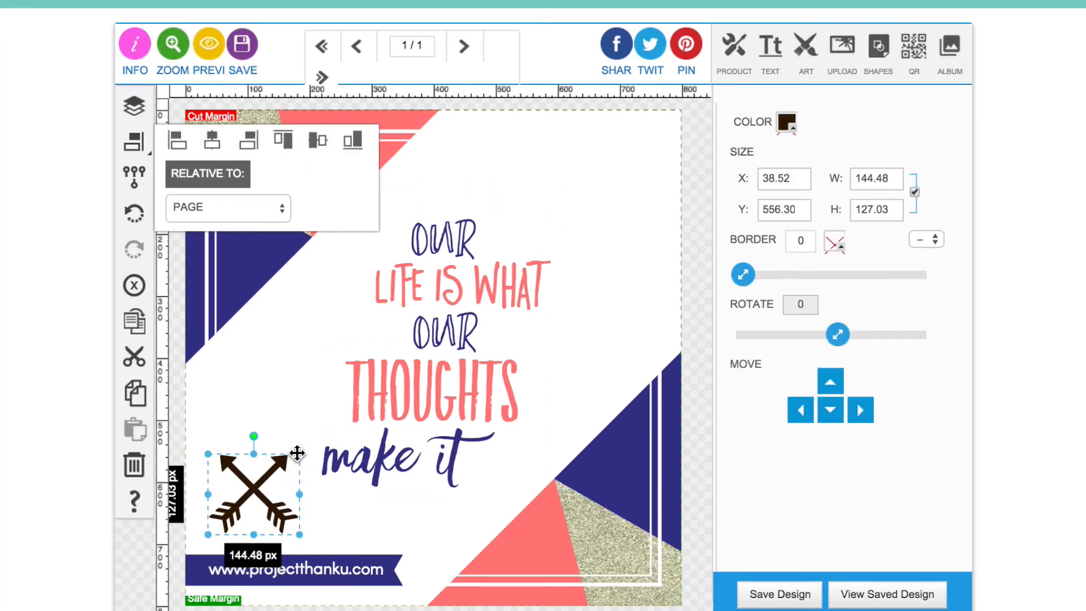
{"action": "left_click", "coordinate": [297, 453]}
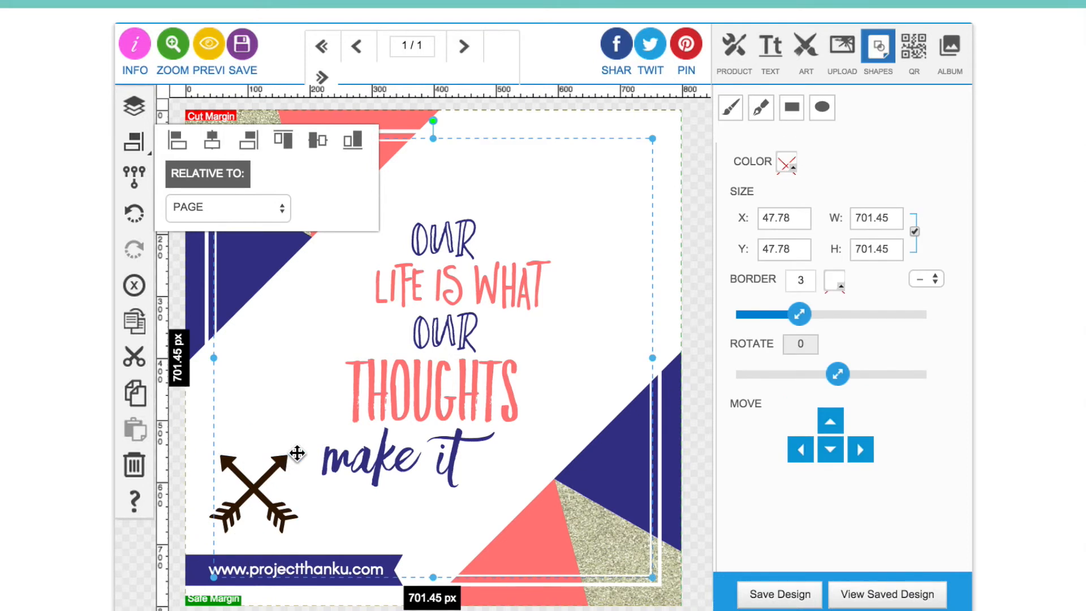
{"action": "left_click", "coordinate": [225, 522]}
{"action": "left_click_drag", "start_coordinate": [299, 453], "coordinate": [315, 441]}
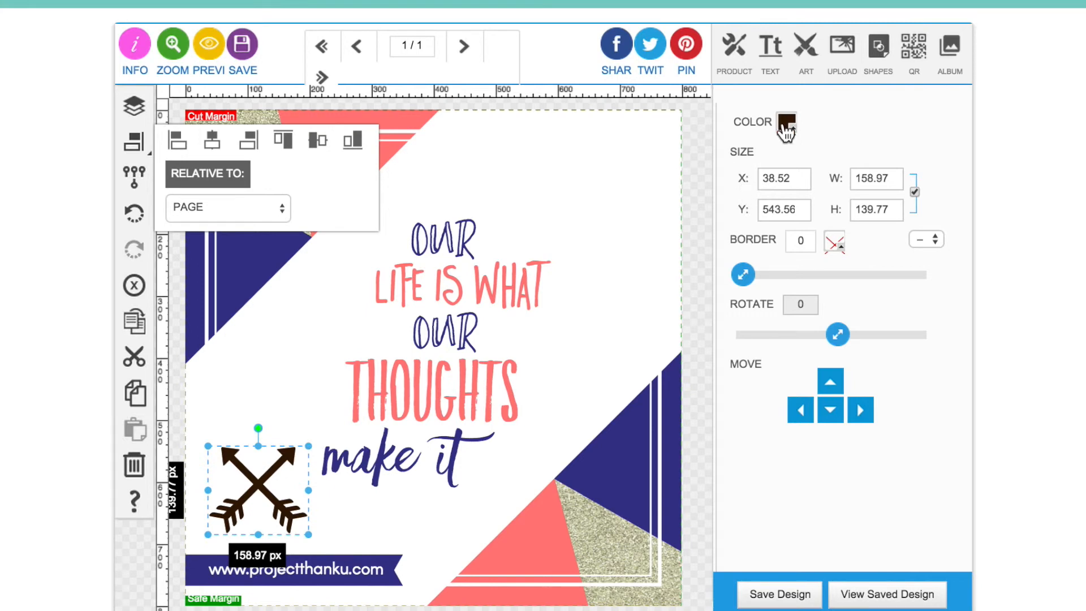
Step: Colour the crossed arrows coral to match the quote text
{"action": "left_click", "coordinate": [786, 122]}
{"action": "left_click", "coordinate": [838, 230]}
{"action": "left_click", "coordinate": [841, 143]}
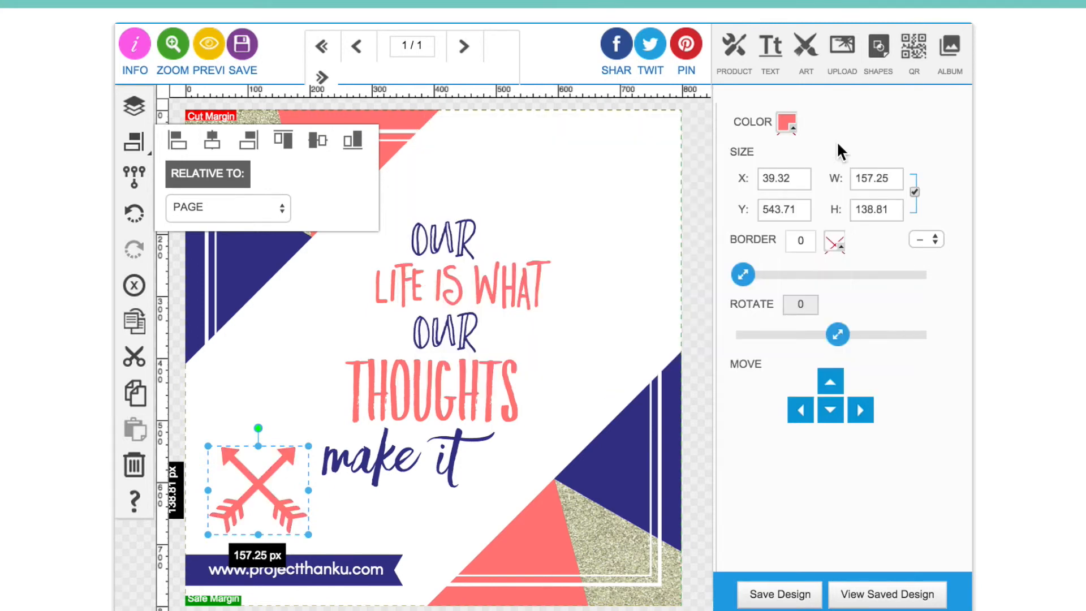
{"action": "left_click", "coordinate": [704, 393]}
Step: Place the three-triangle arrow art in the canvas's upper-right corner, rotated 45 degrees and sized about 67 by 177 px
{"action": "left_click", "coordinate": [805, 48]}
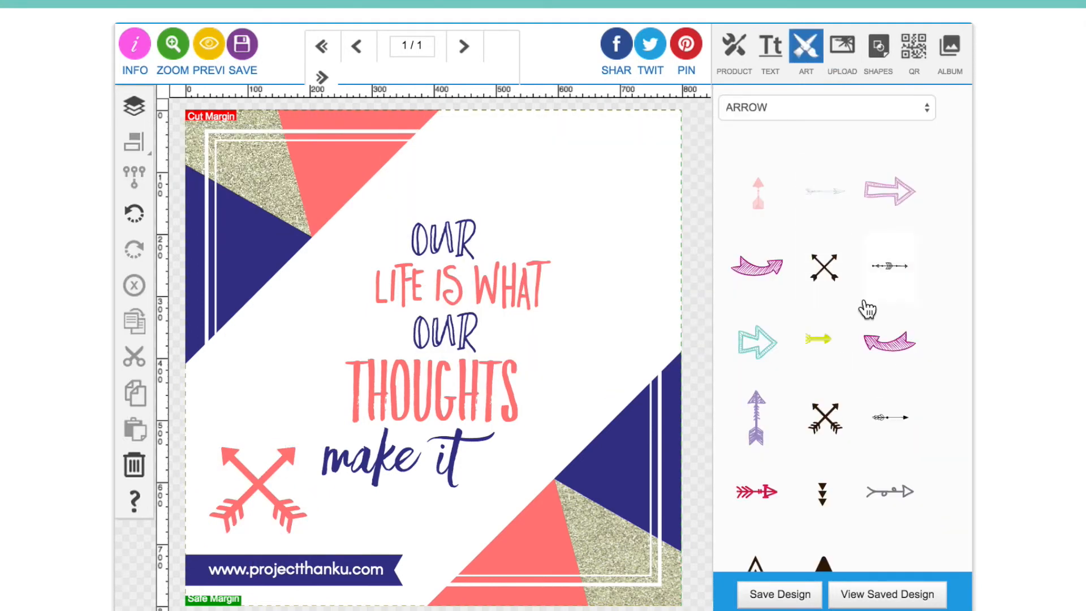
{"action": "scroll", "coordinate": [864, 294], "scroll_direction": "down", "scroll_amount": 2}
{"action": "left_click", "coordinate": [824, 454]}
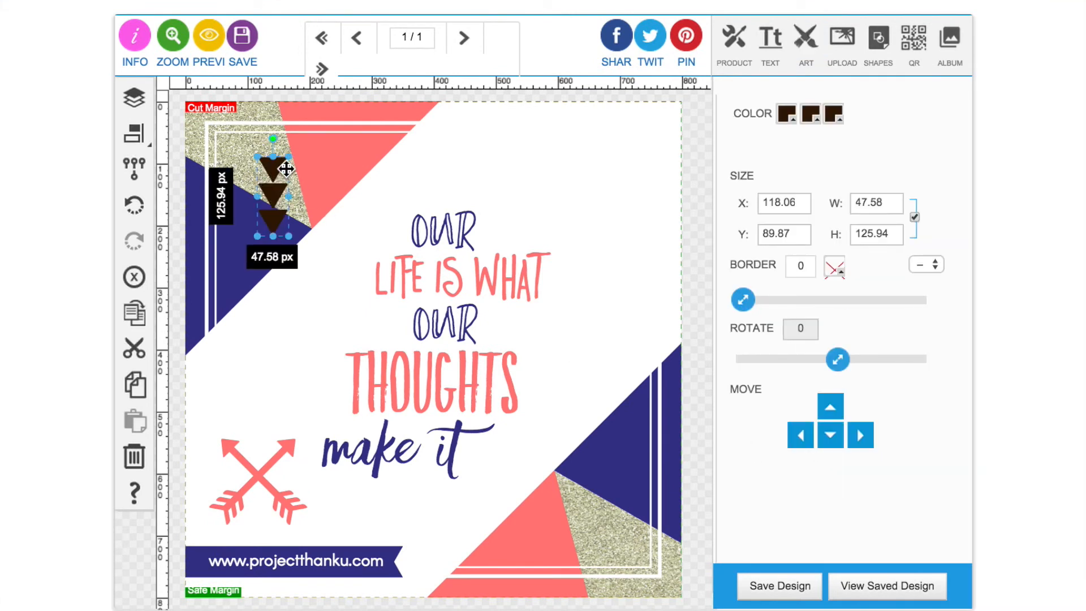
{"action": "left_click_drag", "start_coordinate": [281, 176], "coordinate": [606, 164]}
{"action": "left_click_drag", "start_coordinate": [835, 361], "coordinate": [850, 359]}
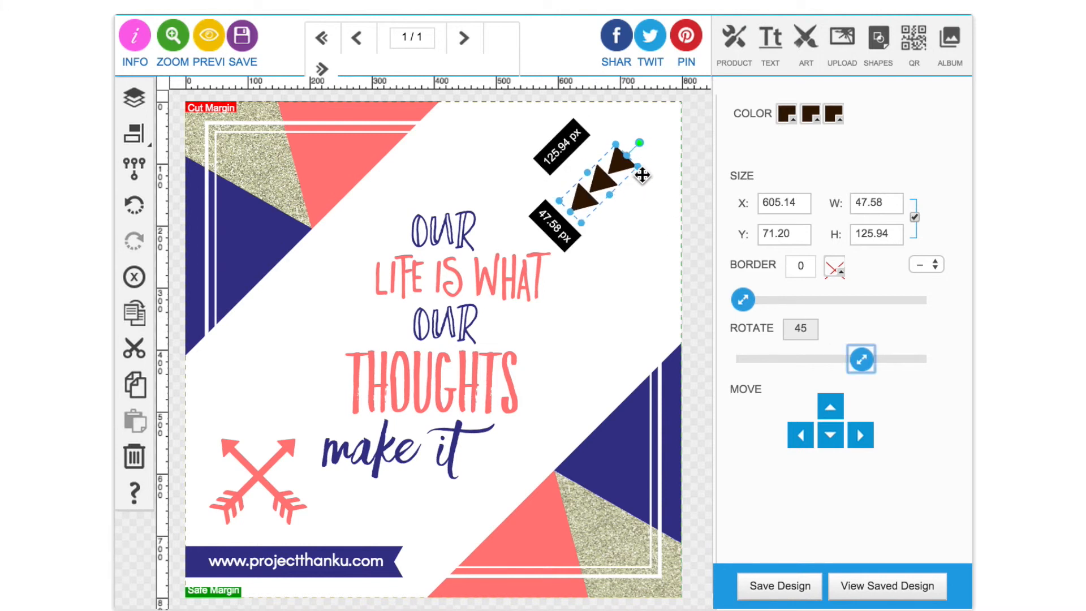
{"action": "mouse_move", "coordinate": [581, 223]}
{"action": "left_mouse_down"}
{"action": "mouse_move", "coordinate": [580, 240]}
{"action": "mouse_move", "coordinate": [585, 208]}
{"action": "left_mouse_up"}
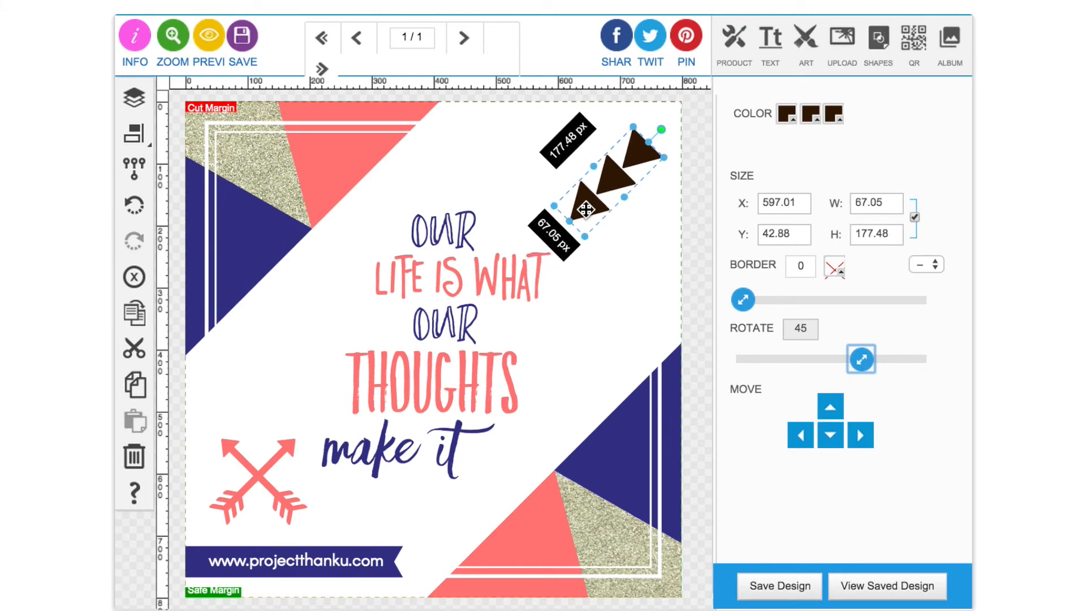
Step: Ungroup the triangle art, set its three triangles' colour to navy 383889 and regroup them
{"action": "left_click", "coordinate": [134, 167]}
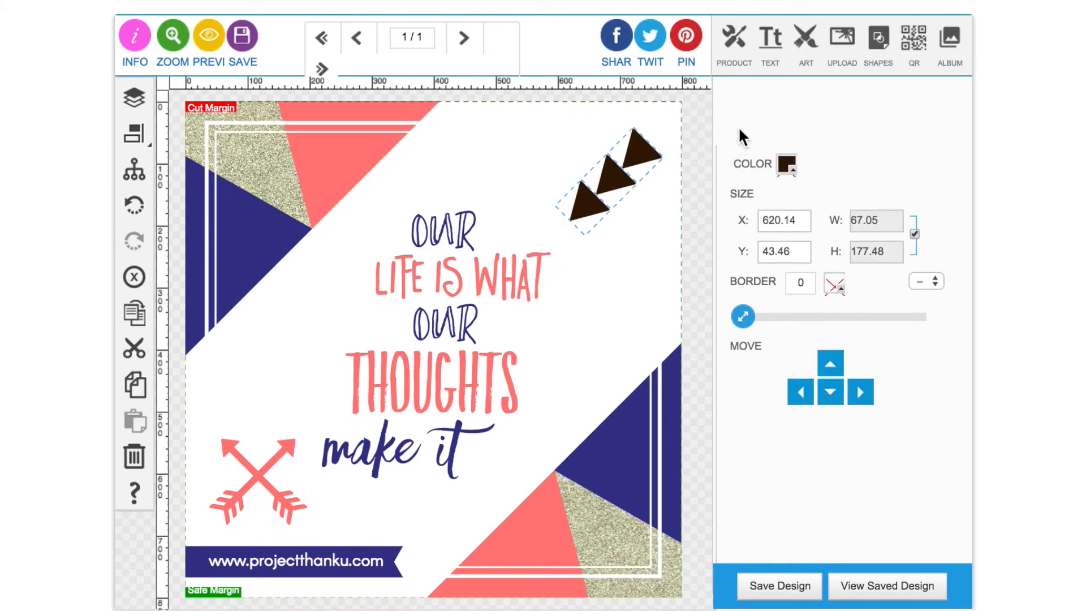
{"action": "left_click", "coordinate": [785, 163]}
{"action": "double_click", "coordinate": [709, 368]}
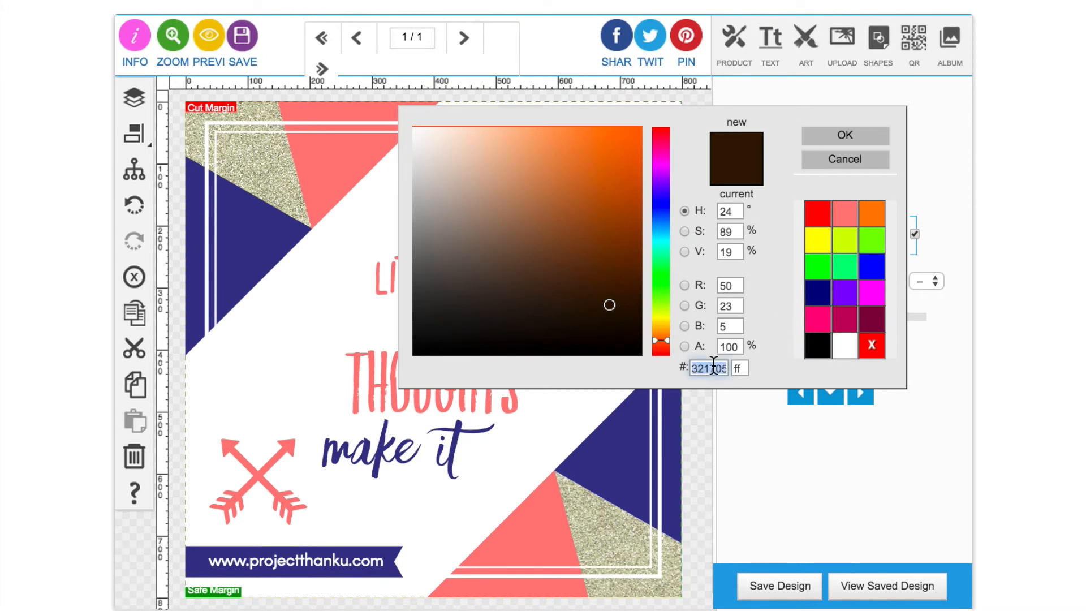
{"action": "type", "text": "383889"}
{"action": "left_click", "coordinate": [832, 136]}
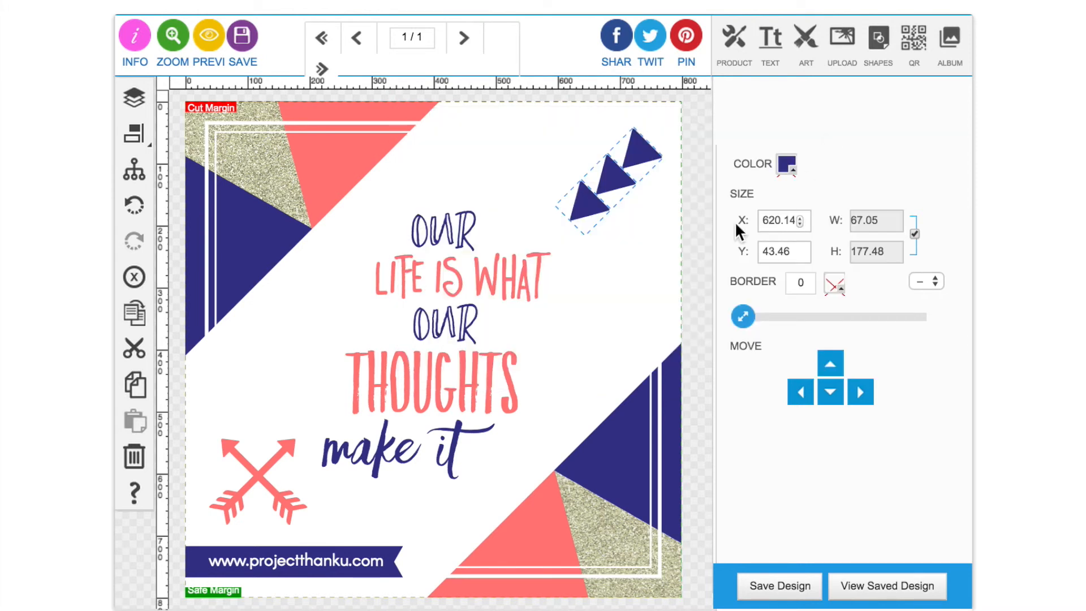
{"action": "left_click", "coordinate": [134, 176]}
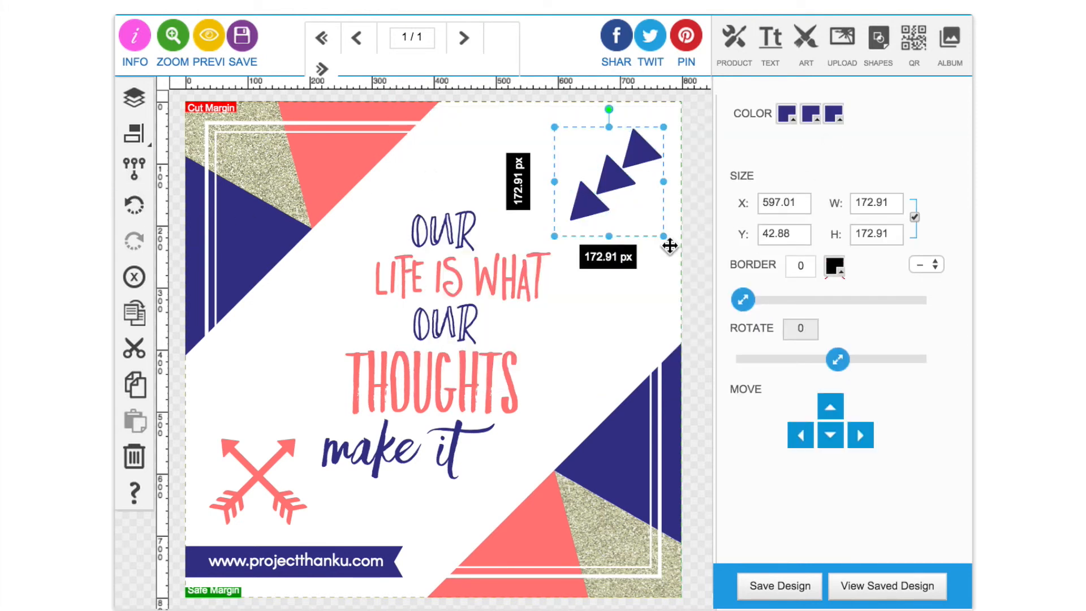
{"action": "left_click", "coordinate": [703, 297]}
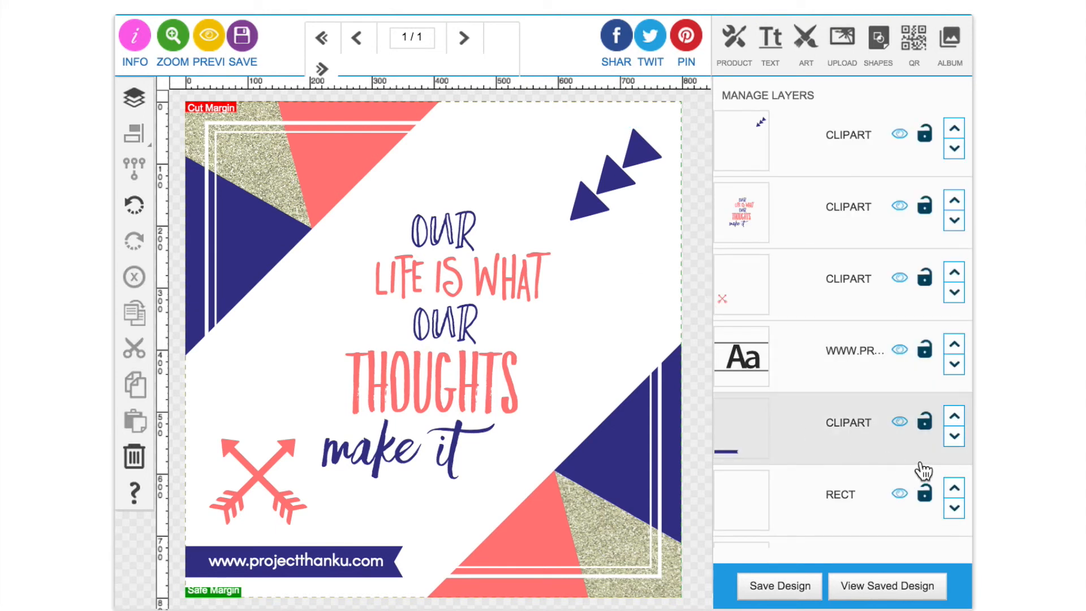
Step: Open the product settings for the canvas
{"action": "left_click", "coordinate": [734, 38]}
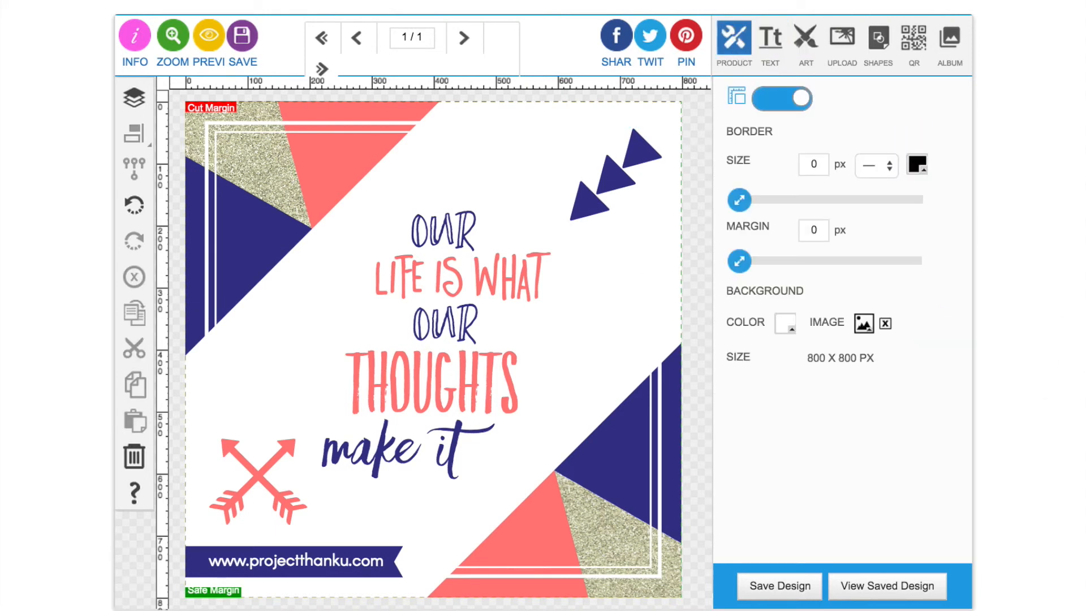